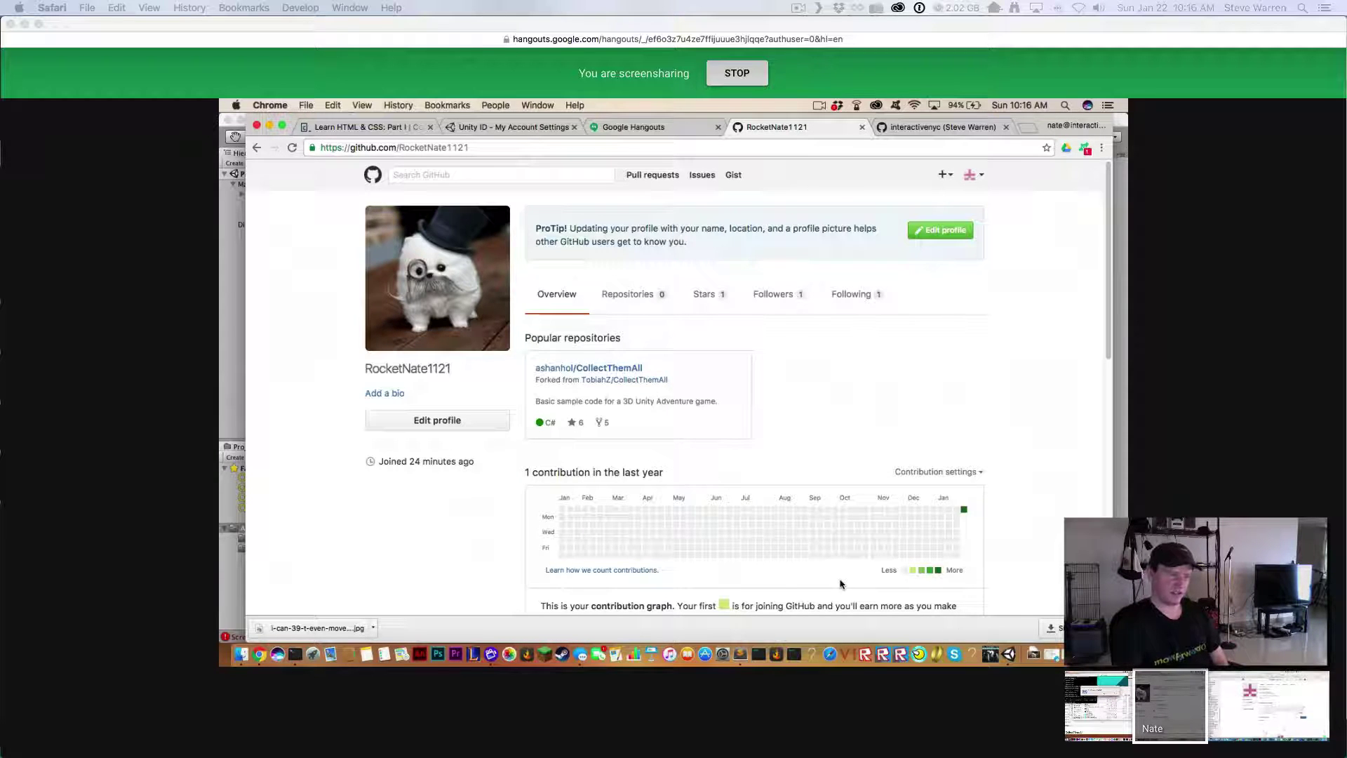
Bring the call forward and show the other participant's Terminal with the developer tools installed
{"action": "left_click", "coordinate": [1088, 708]}
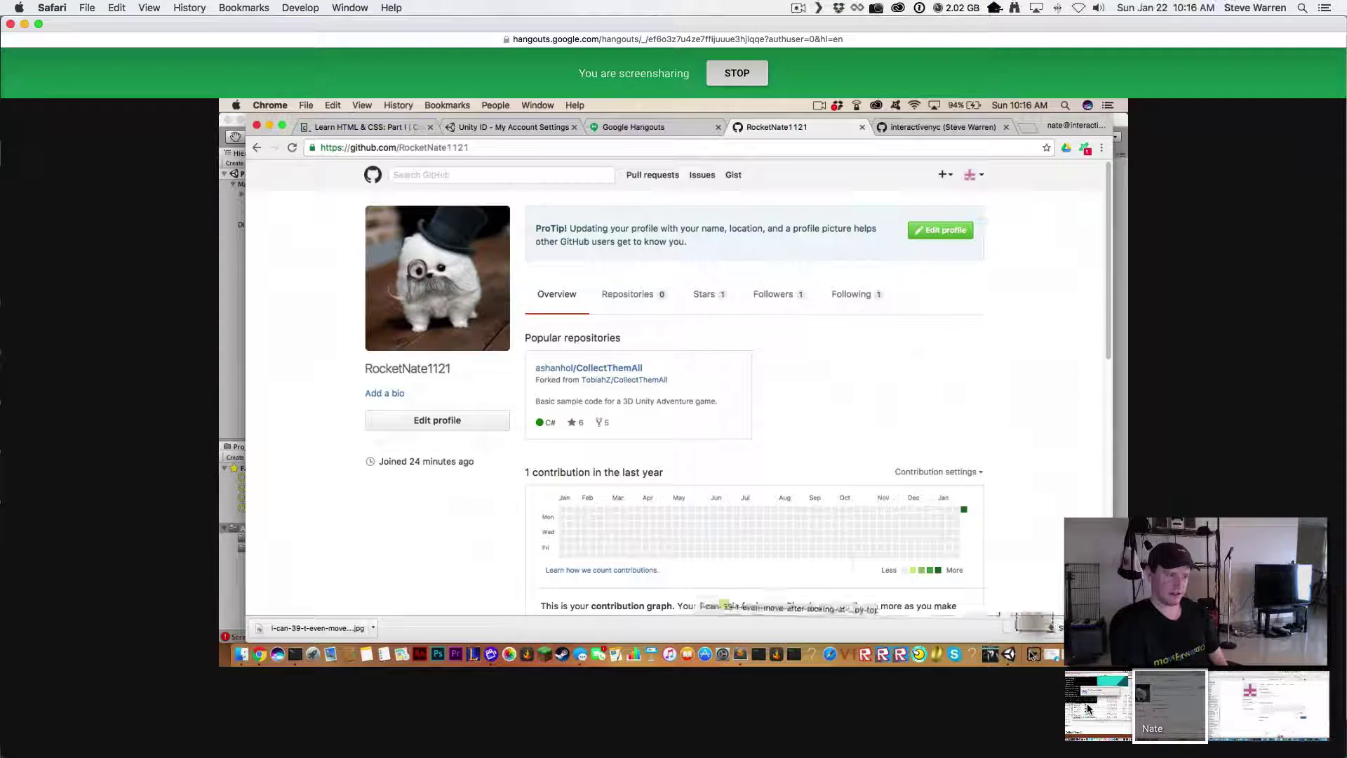
{"action": "left_click", "coordinate": [1089, 709]}
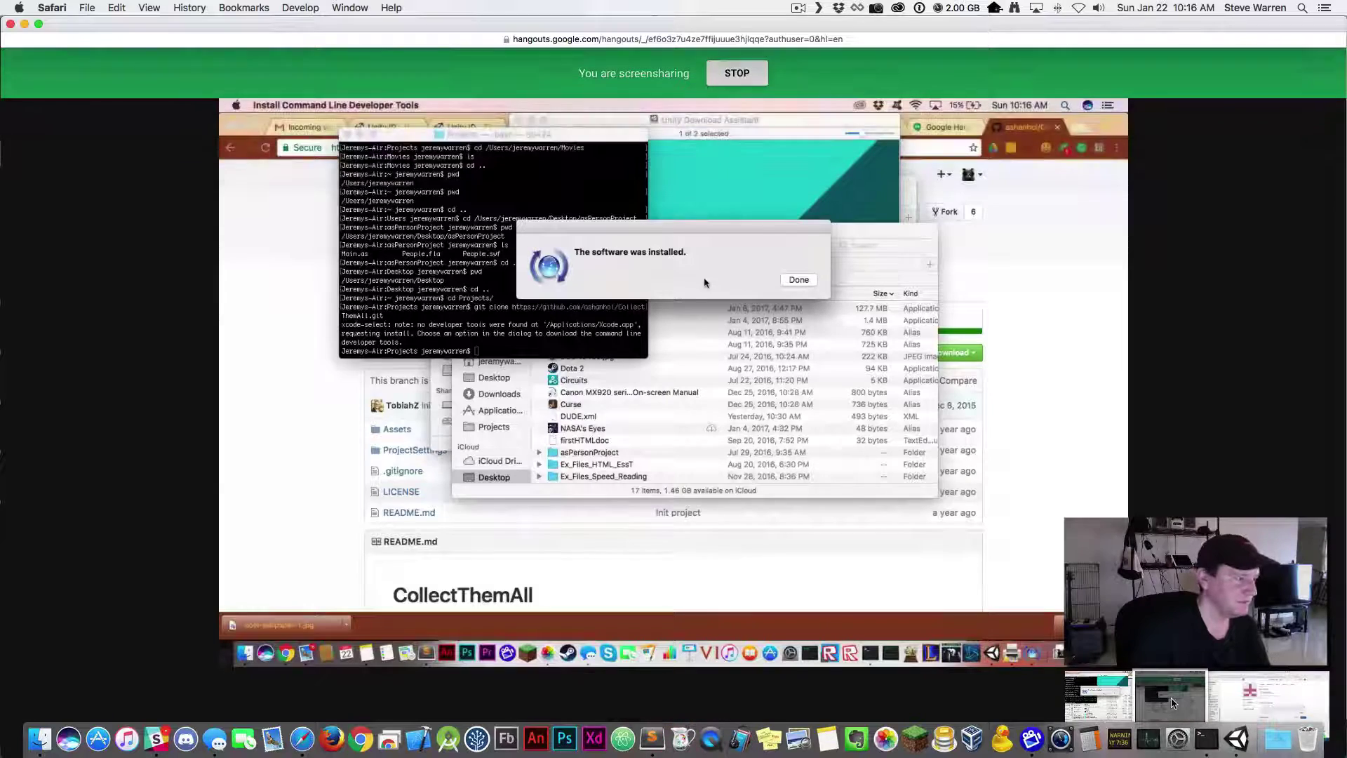
Show the presenter's own mirrored screen share in the call's main view
{"action": "left_click", "coordinate": [1171, 702]}
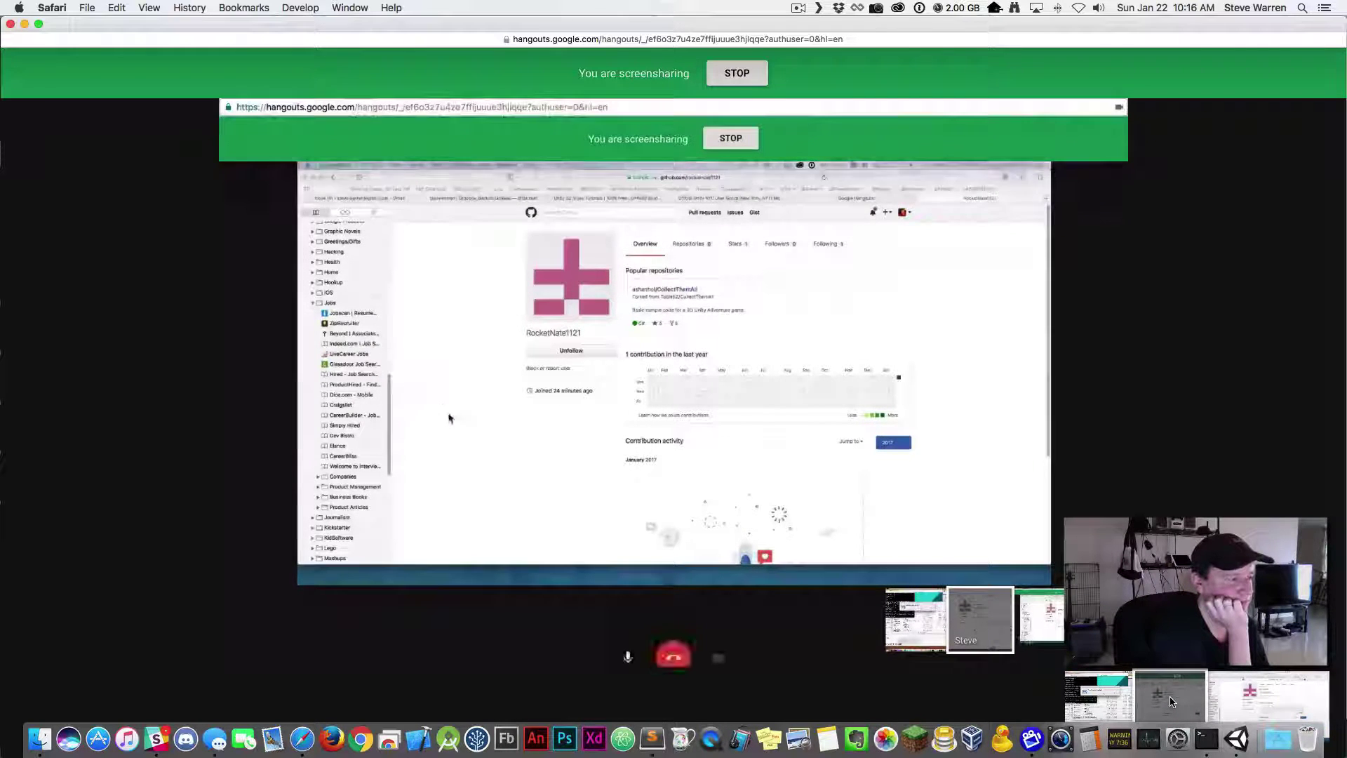
Switch applications with Cmd+Tab to reach the desktop playing the Star Wars telnet animation
{"action": "key", "text": "super+Tab"}
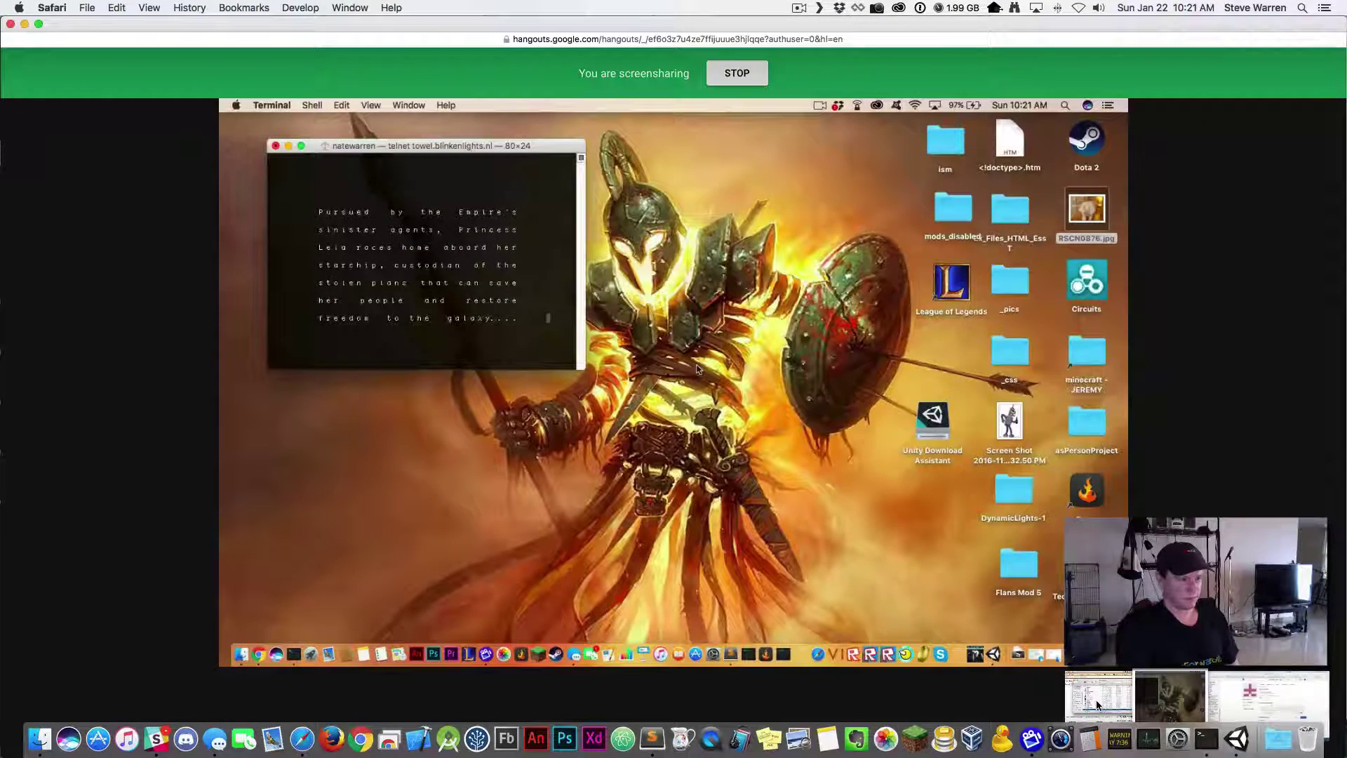
View the participant's Terminal running the CollectThemAll clone, then switch to another participant's screen
{"action": "left_click", "coordinate": [1097, 703]}
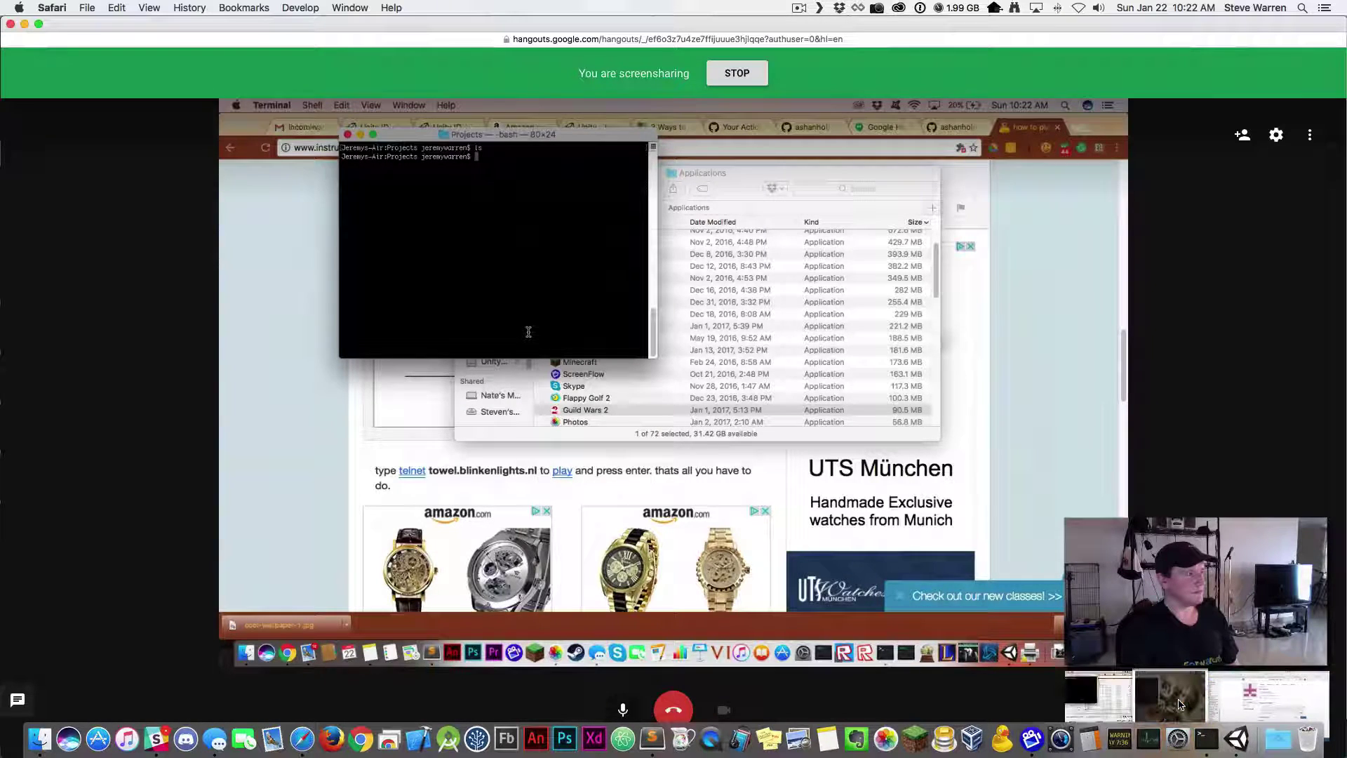
{"action": "left_click", "coordinate": [1179, 704]}
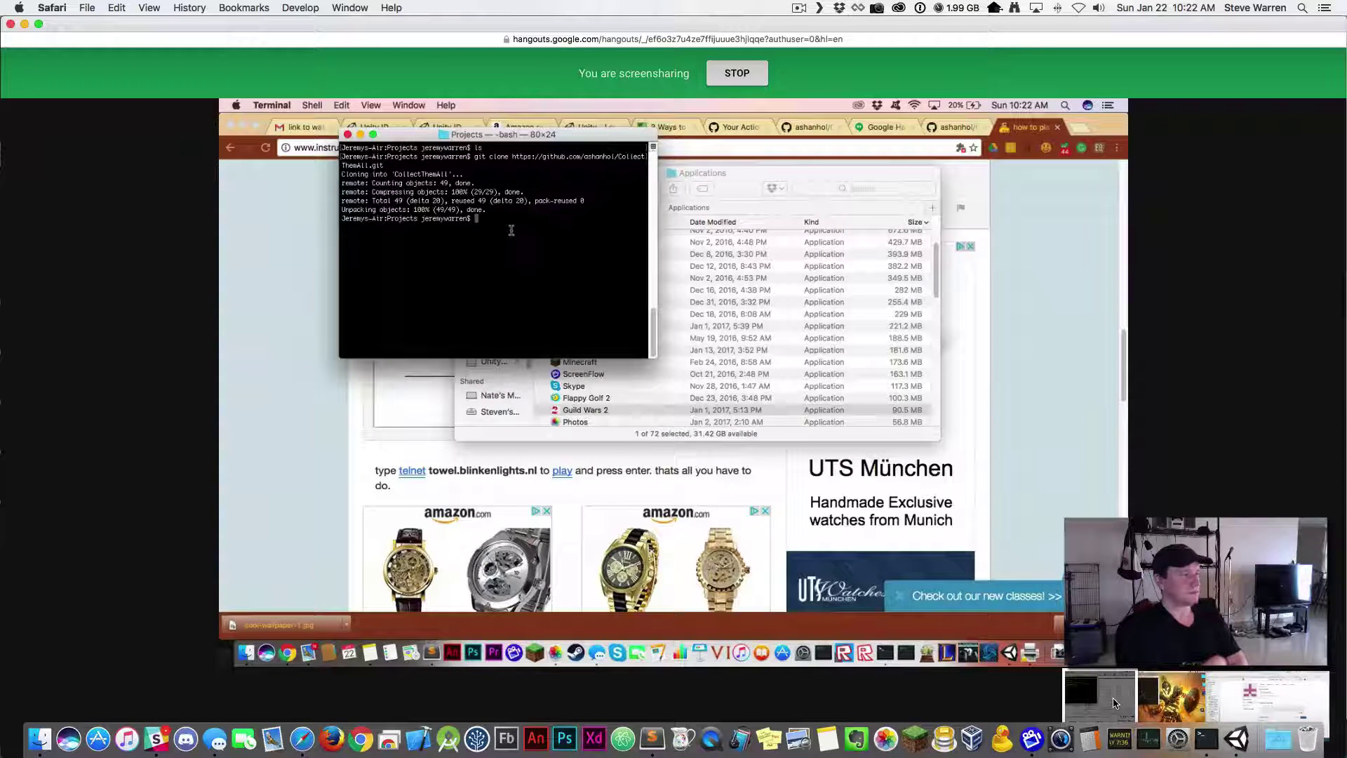
Watch the Star Wars telnet crawl, try the arrow keys, then return to the git clone terminal
{"action": "left_click", "coordinate": [1160, 696]}
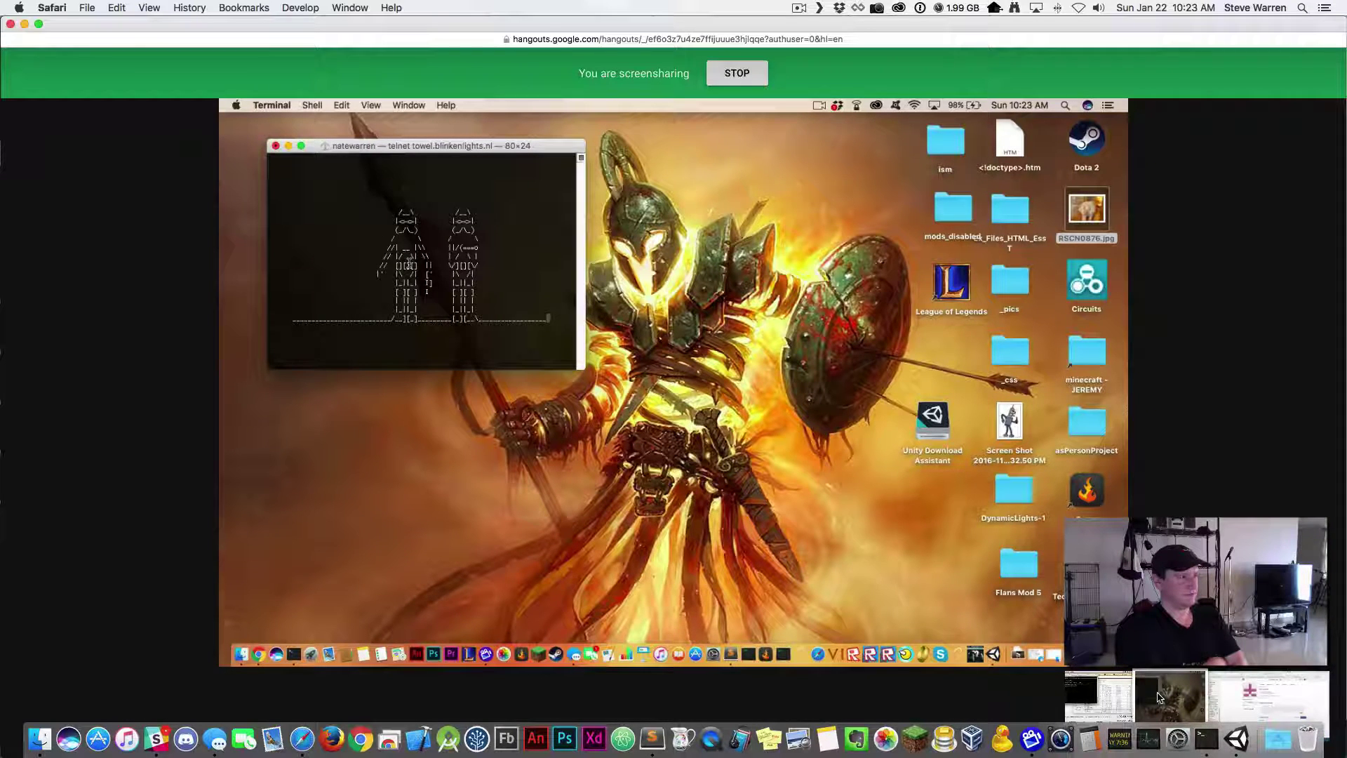
{"action": "key", "text": "Left"}
{"action": "key", "text": "Left"}
{"action": "key", "text": "Left"}
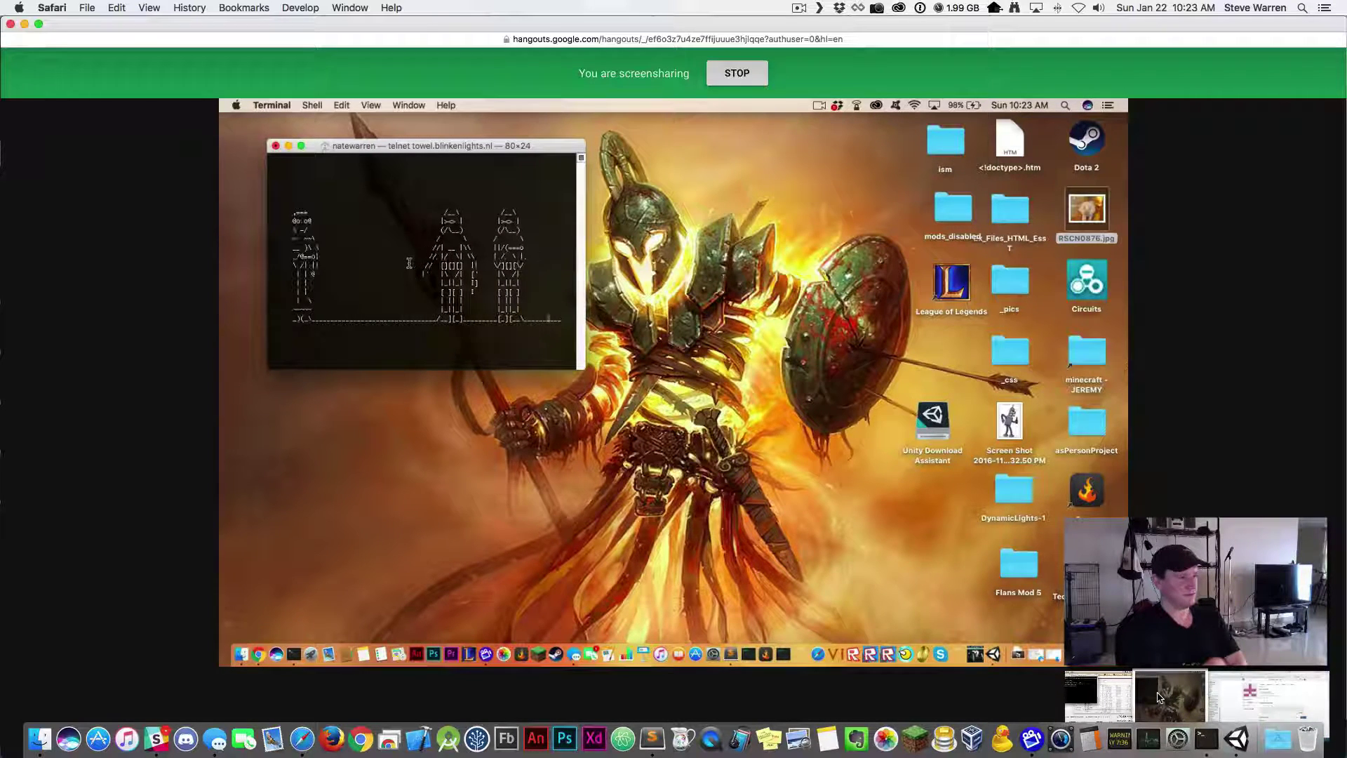
{"action": "key", "text": "Right"}
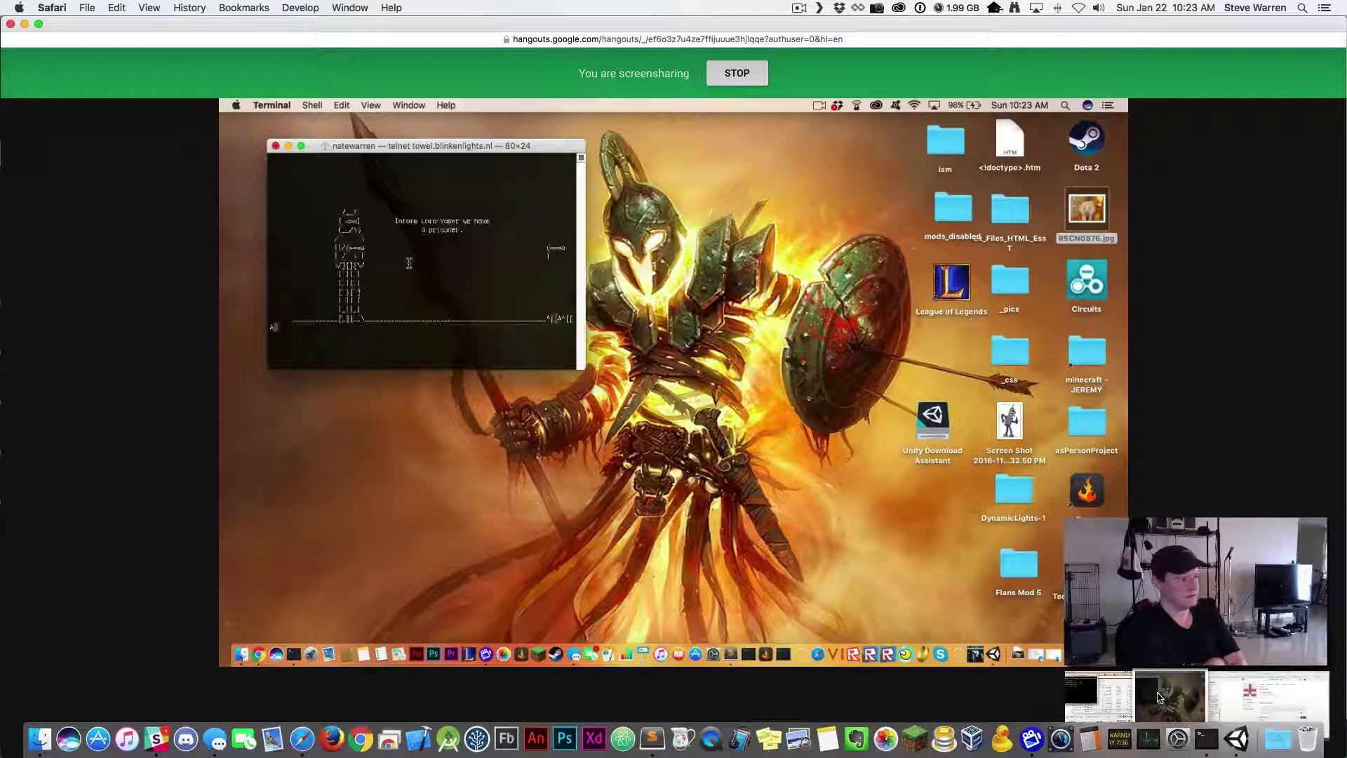
{"action": "key", "text": "Up"}
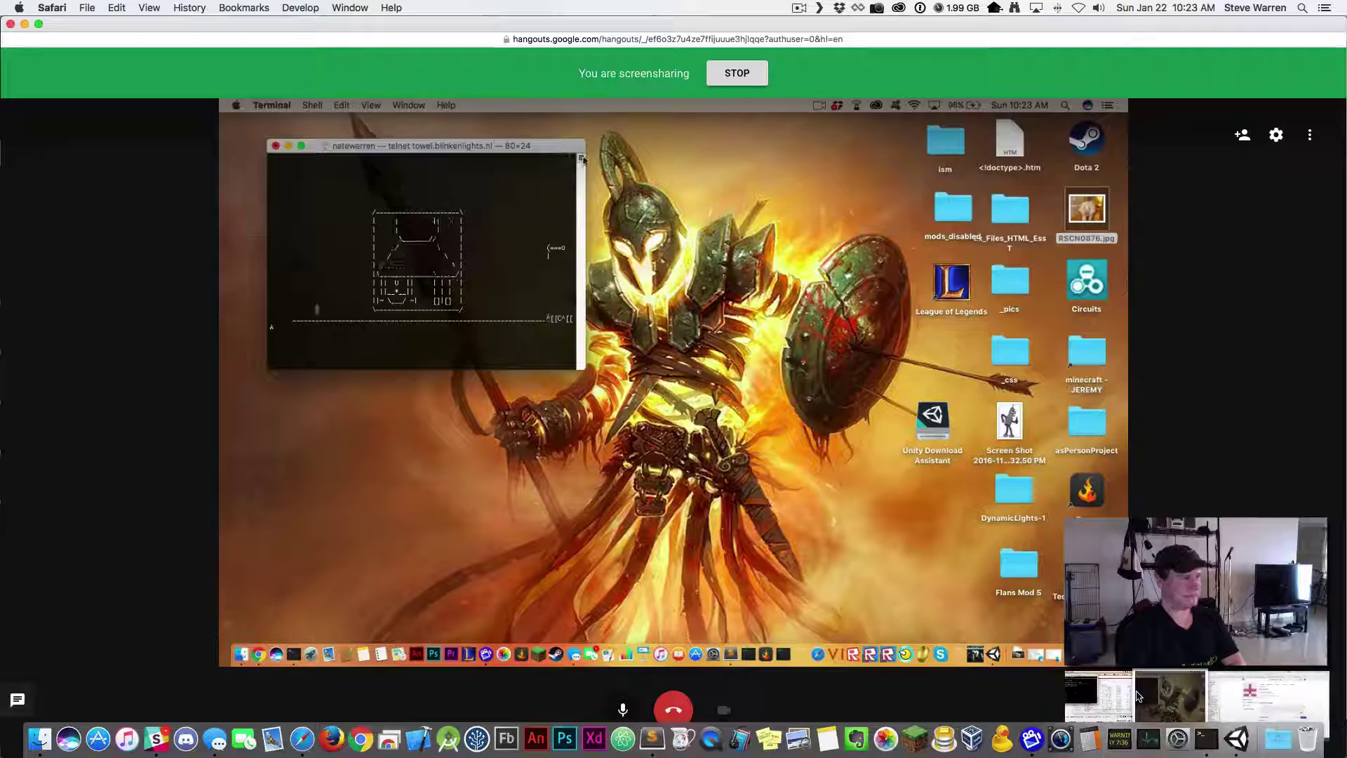
{"action": "left_click", "coordinate": [1098, 699]}
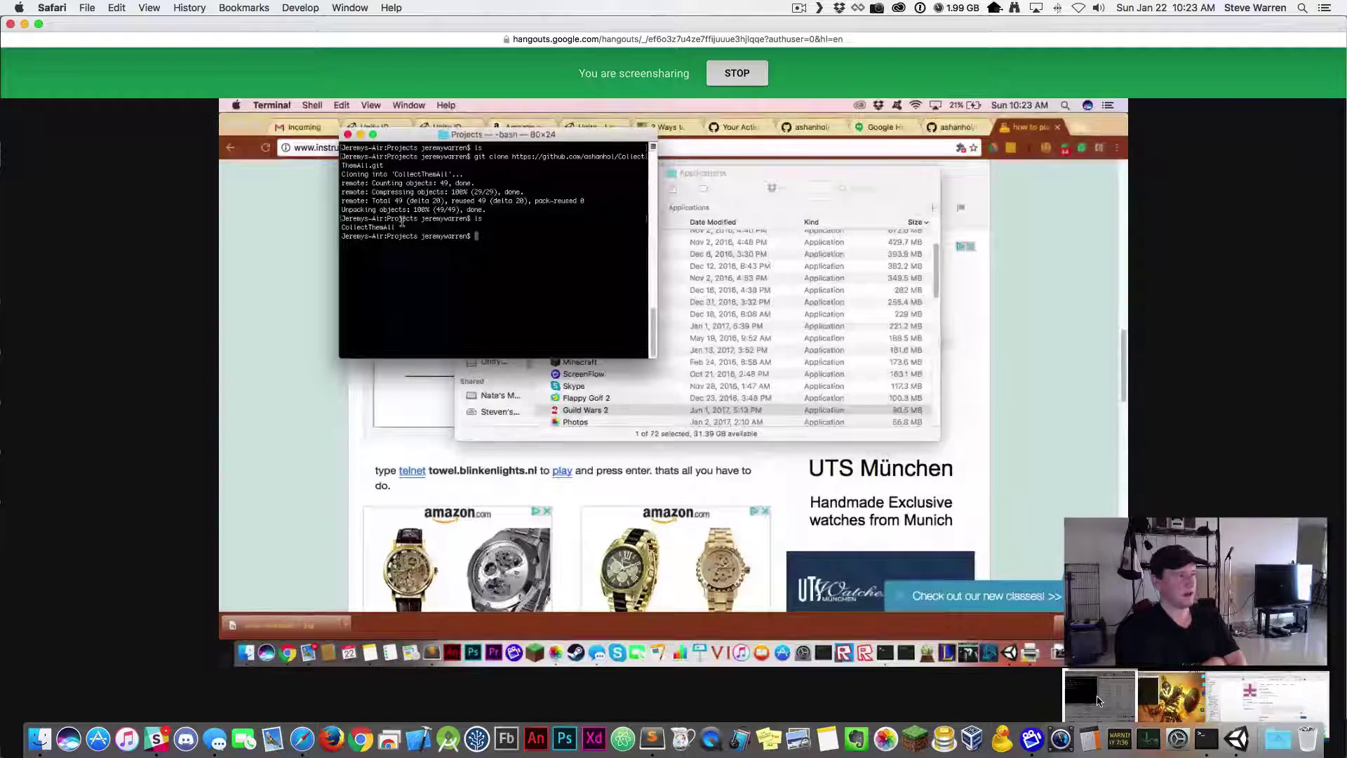
Replace the ls command with an open command for the CollectThemAll project
{"action": "key", "text": "BackSpace"}
{"action": "key", "text": "BackSpace"}
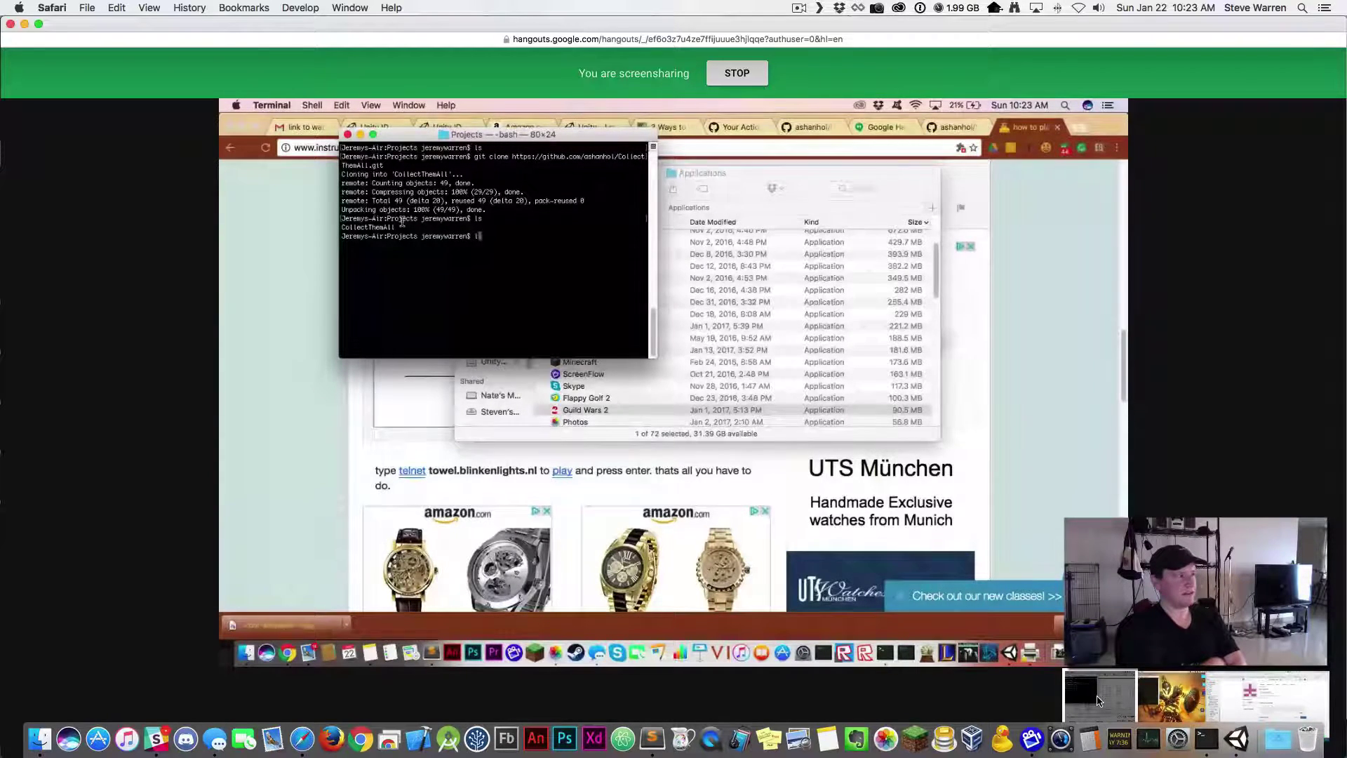
{"action": "type", "text": "ope"}
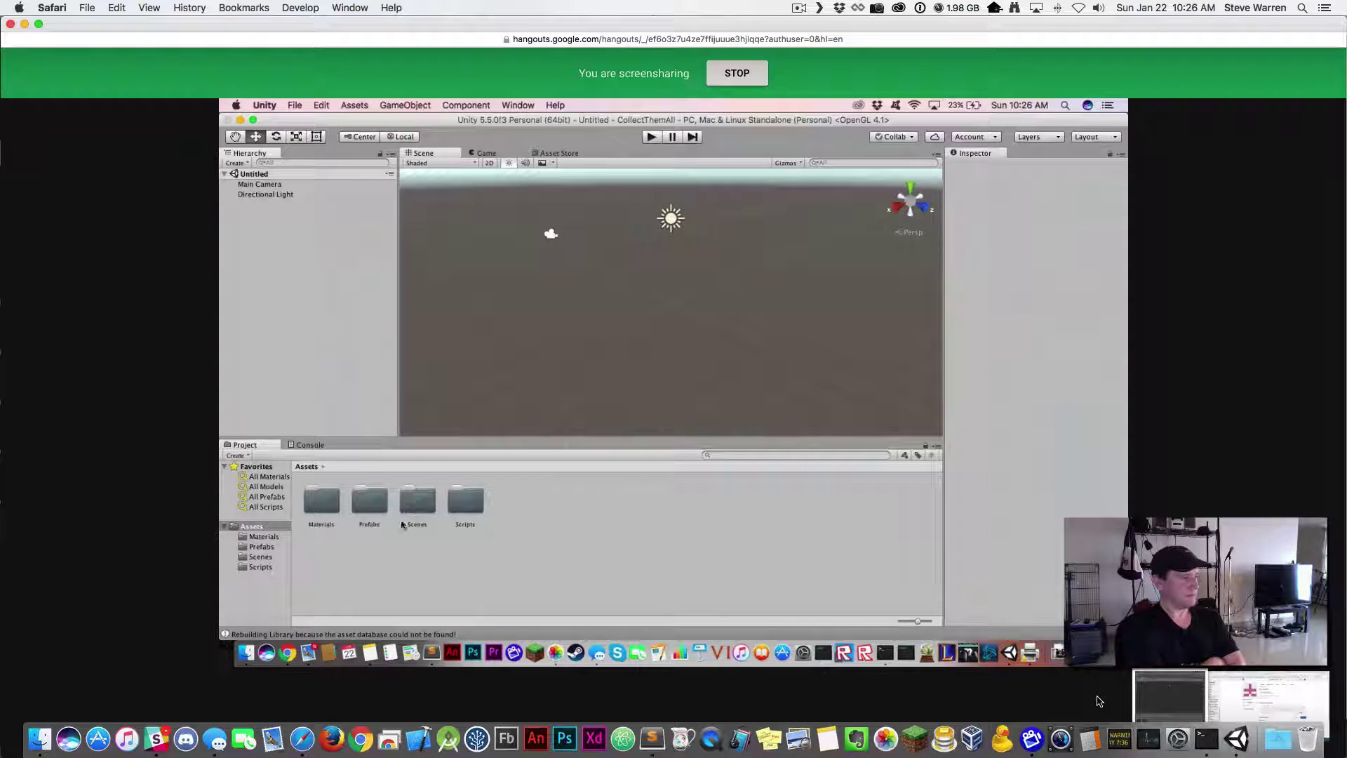
Browse Materials, Play and stop the empty scene, then open the Scripts folder
{"action": "left_click", "coordinate": [269, 537]}
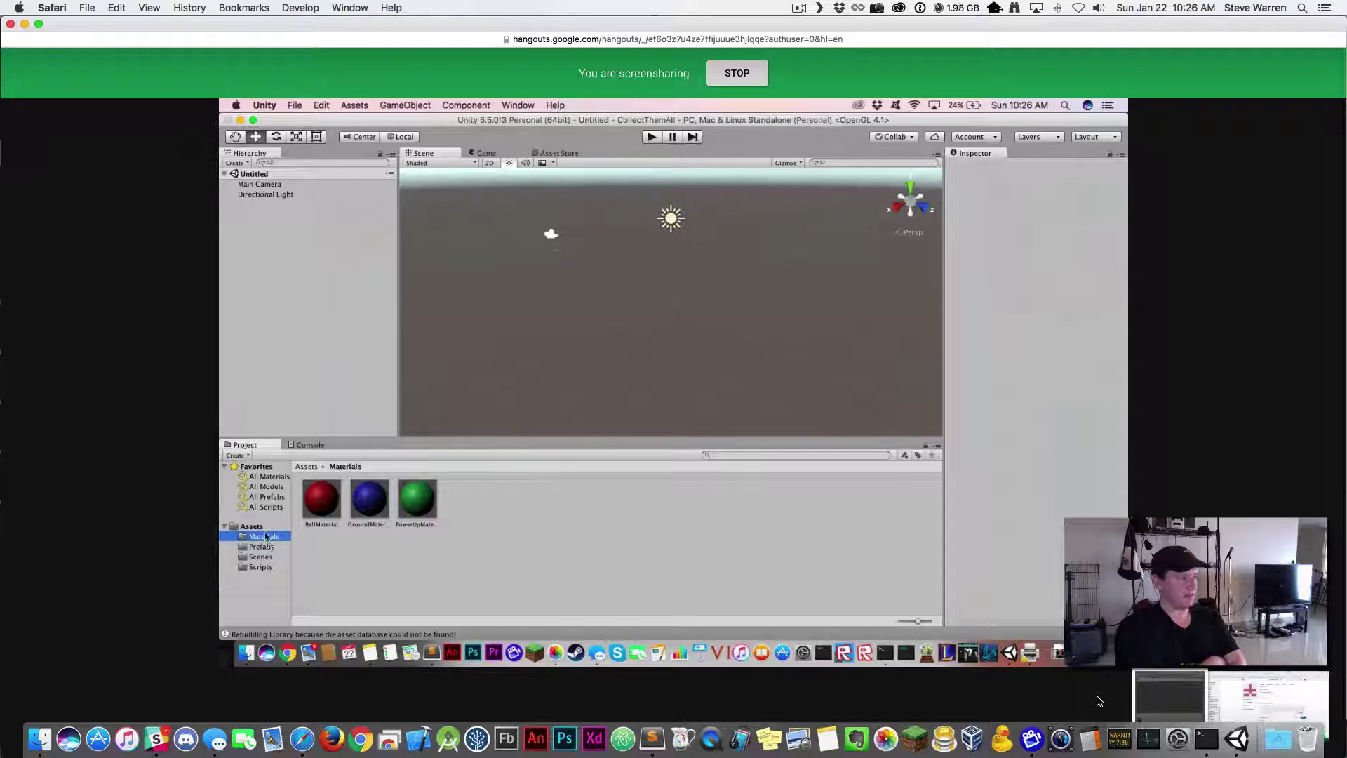
{"action": "left_click", "coordinate": [256, 526]}
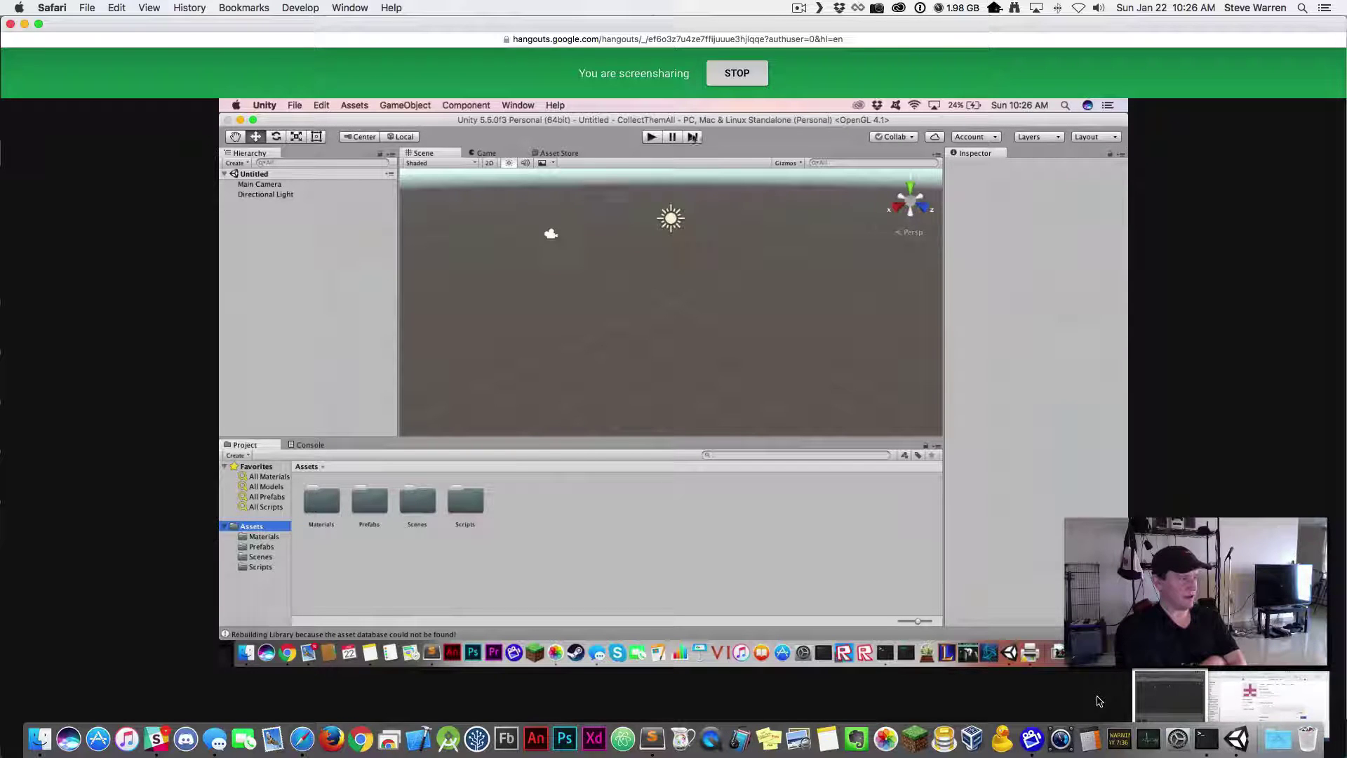
{"action": "left_click", "coordinate": [649, 138]}
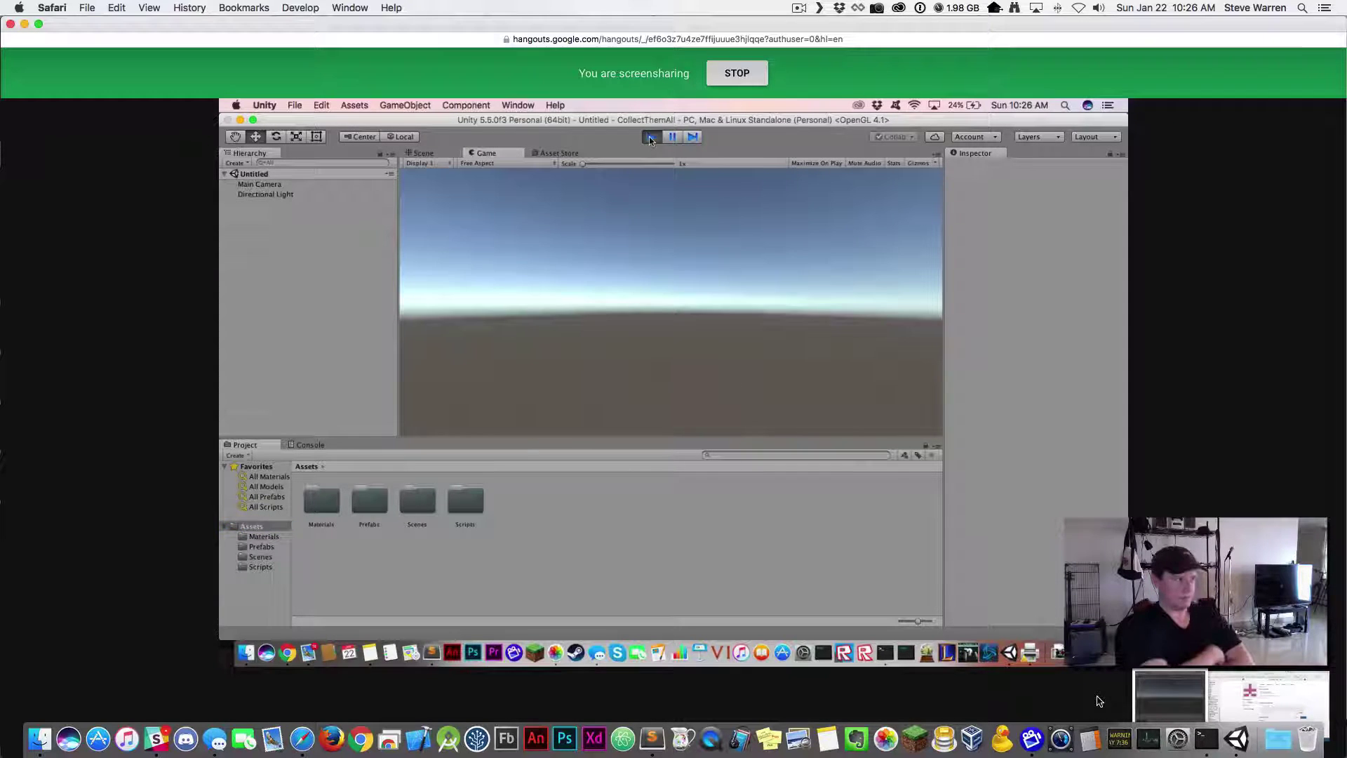
{"action": "left_click", "coordinate": [650, 137]}
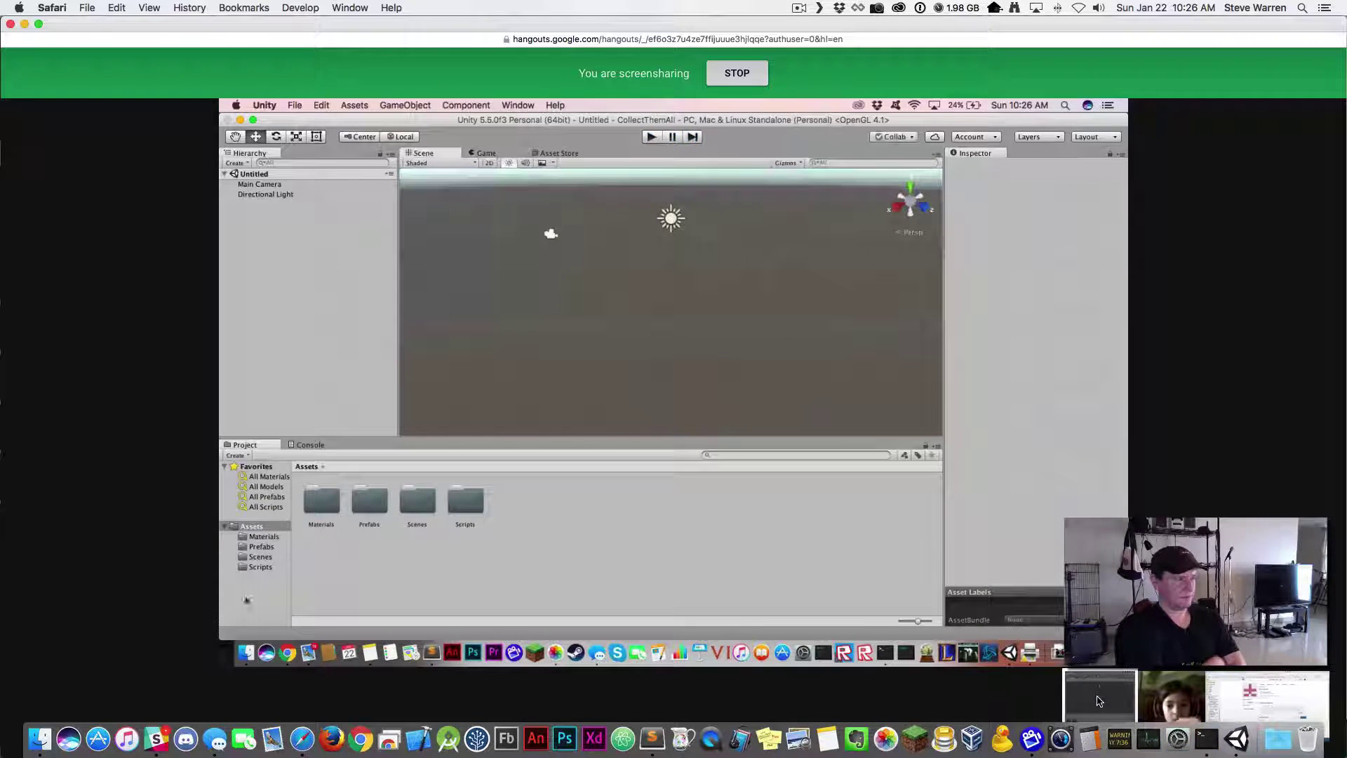
{"action": "left_click", "coordinate": [259, 566]}
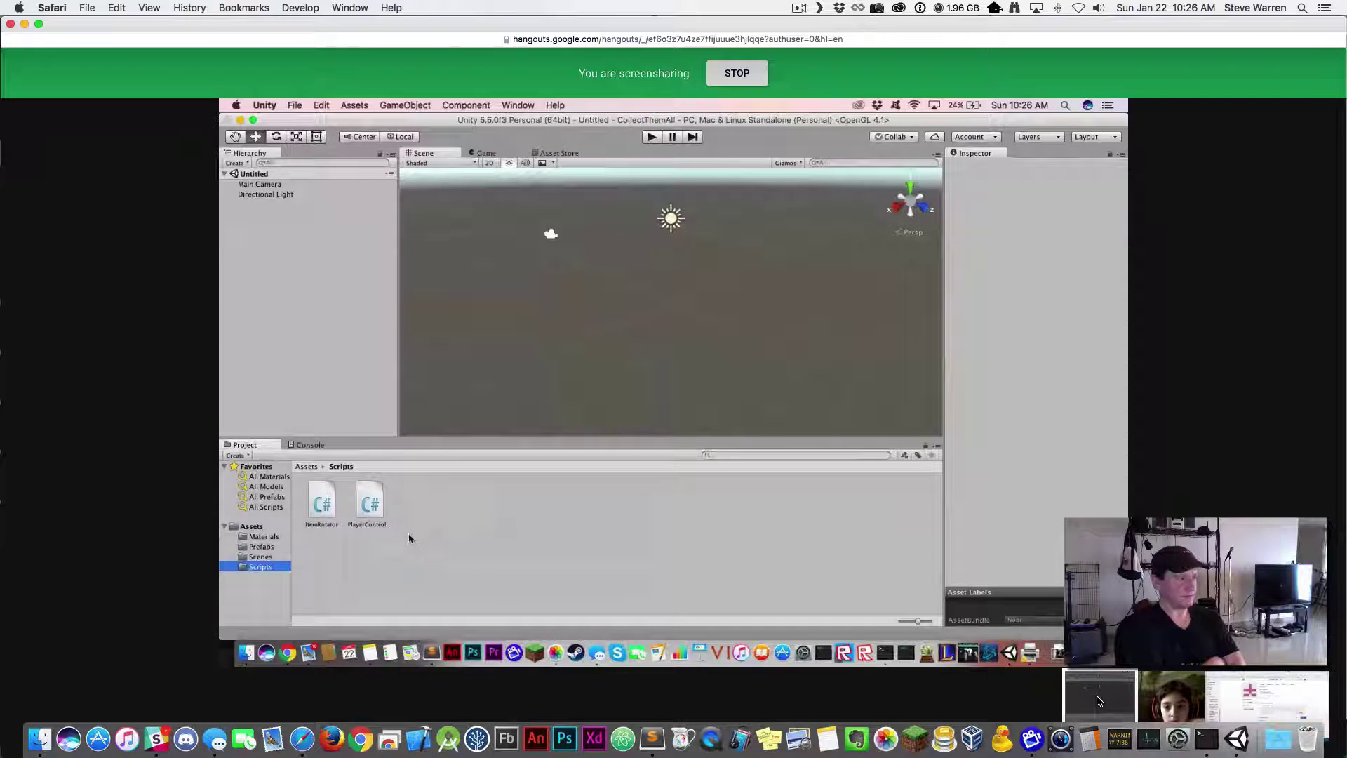
Flip between the ItemRotator and PlayerController scripts, scrolling the code in the Inspector
{"action": "left_click", "coordinate": [314, 513]}
{"action": "left_click", "coordinate": [364, 511]}
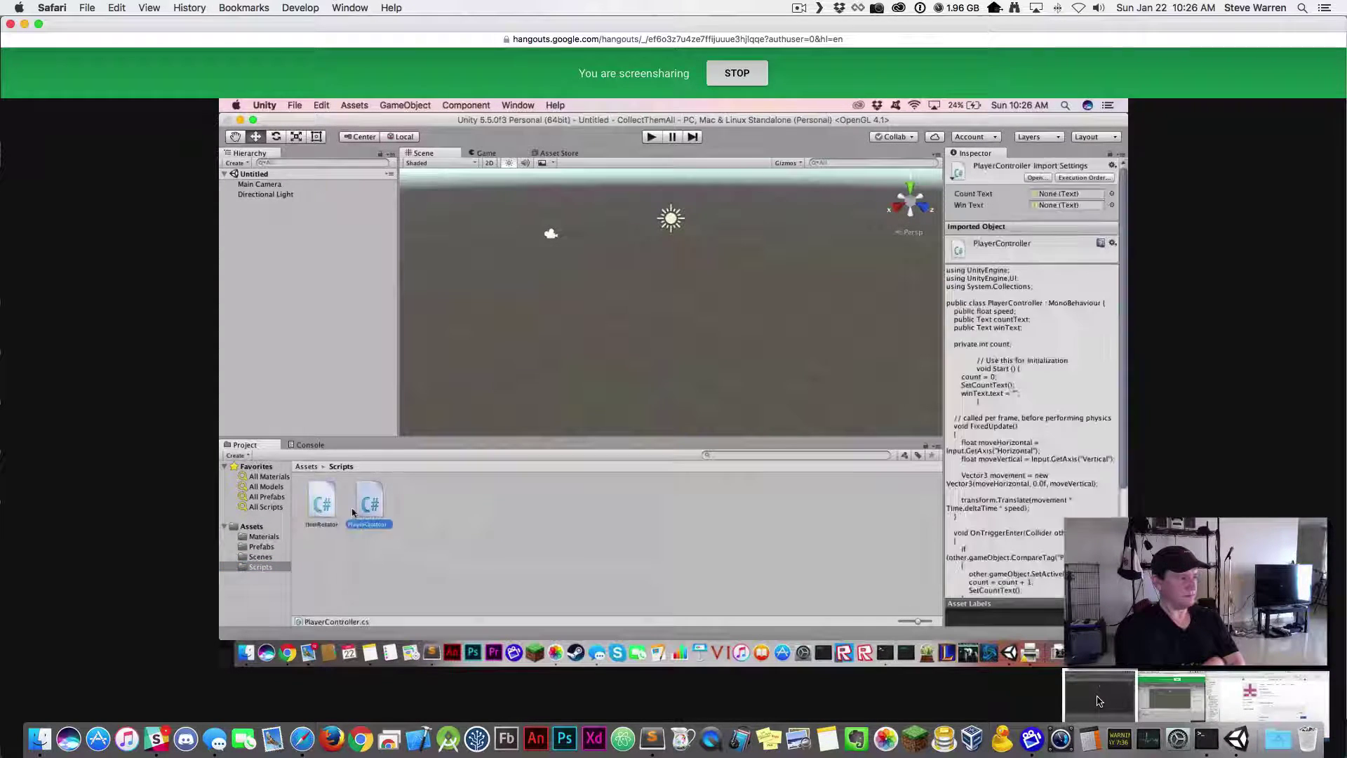
{"action": "left_click", "coordinate": [316, 512]}
{"action": "left_click", "coordinate": [364, 512]}
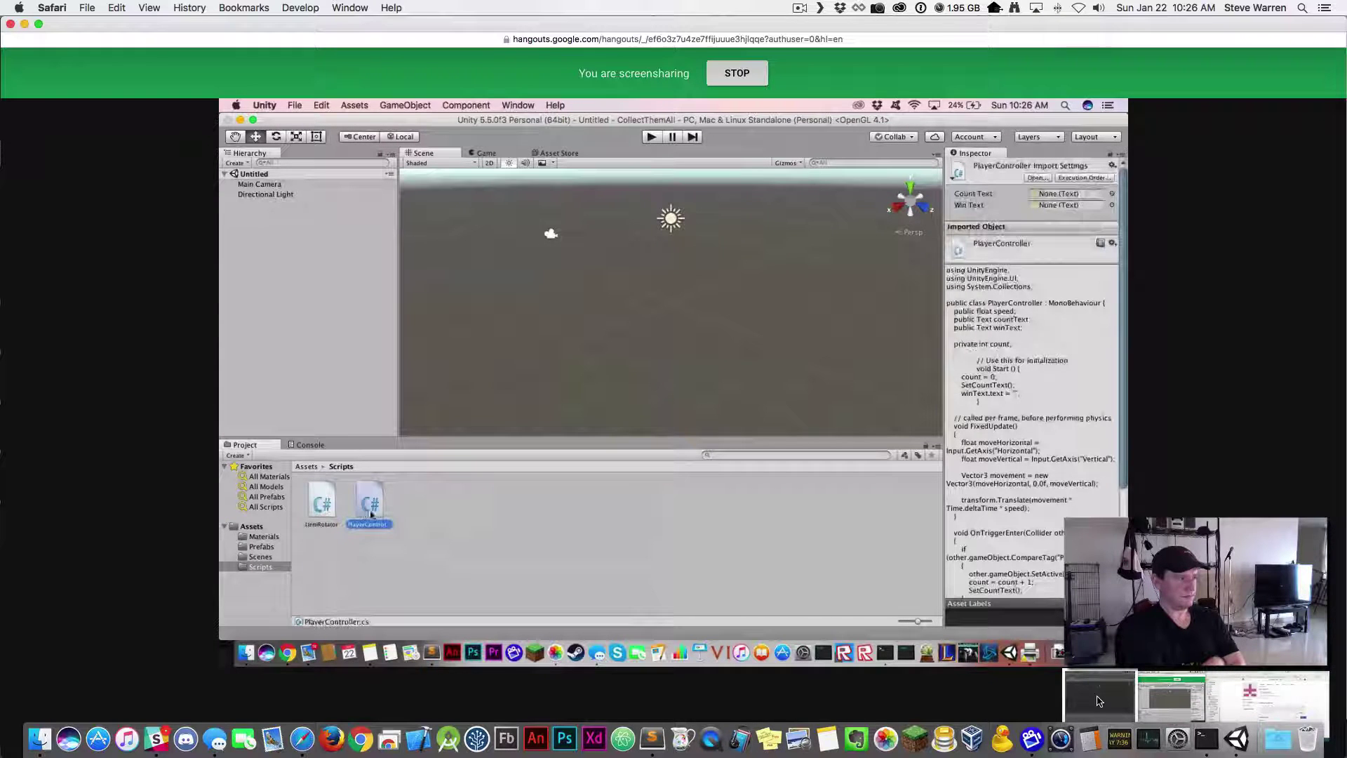
{"action": "left_click", "coordinate": [323, 526]}
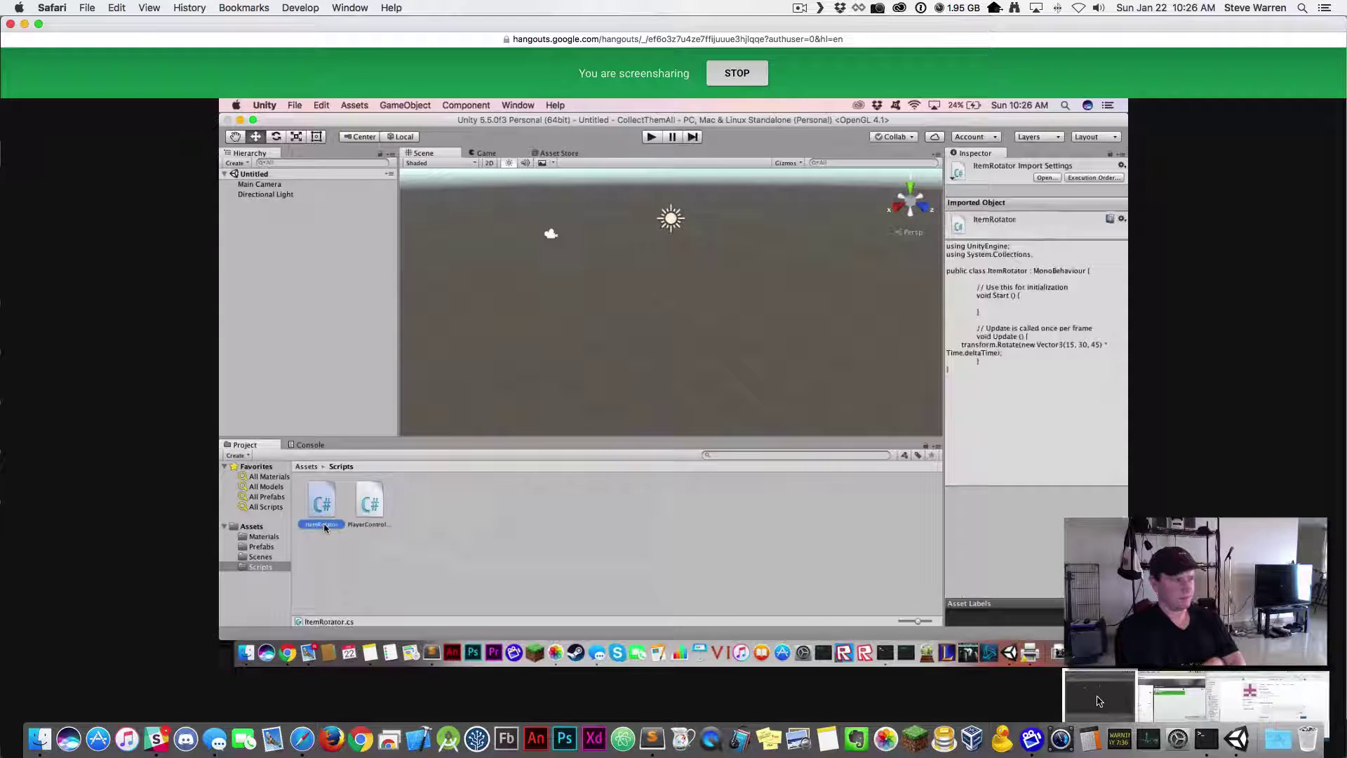
{"action": "left_click", "coordinate": [369, 509]}
{"action": "scroll", "coordinate": [958, 547], "scroll_direction": "down", "scroll_amount": 3}
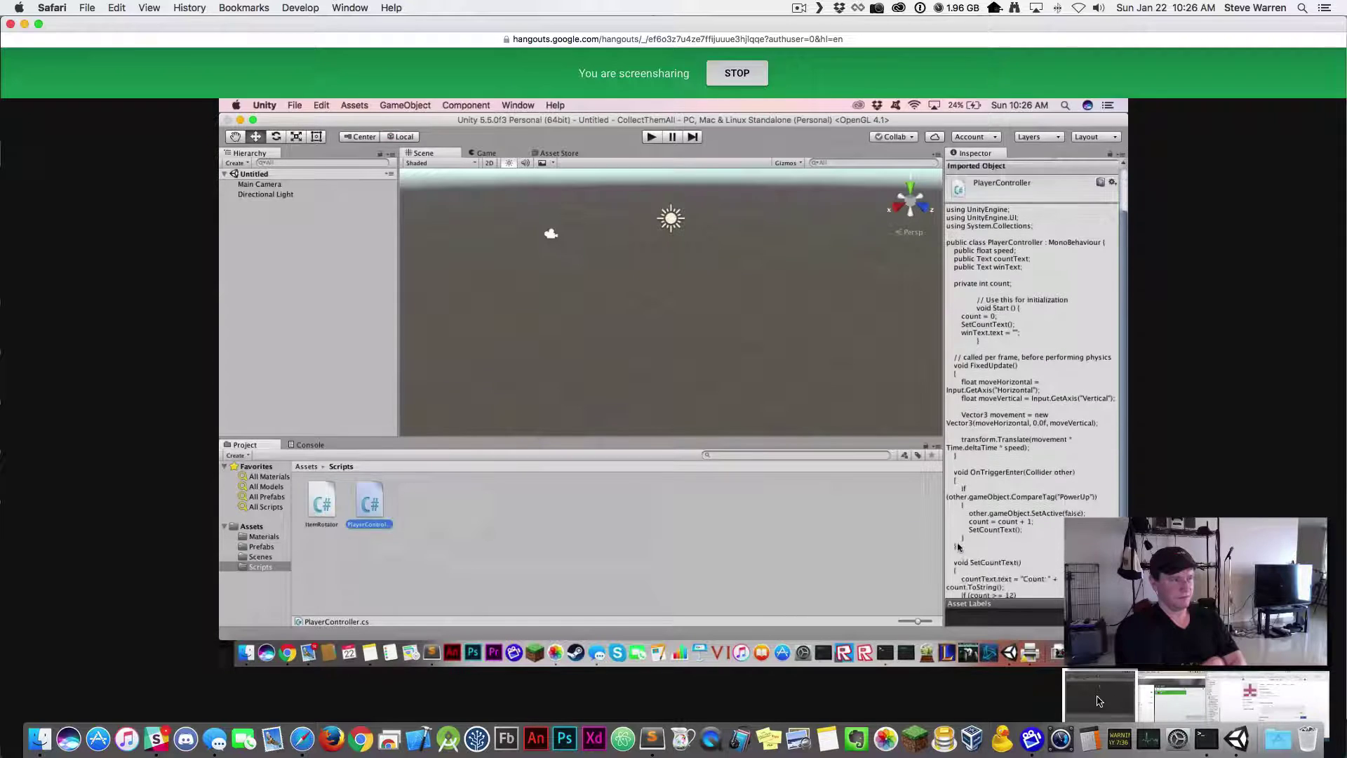
{"action": "scroll", "coordinate": [959, 547], "scroll_direction": "up", "scroll_amount": 1}
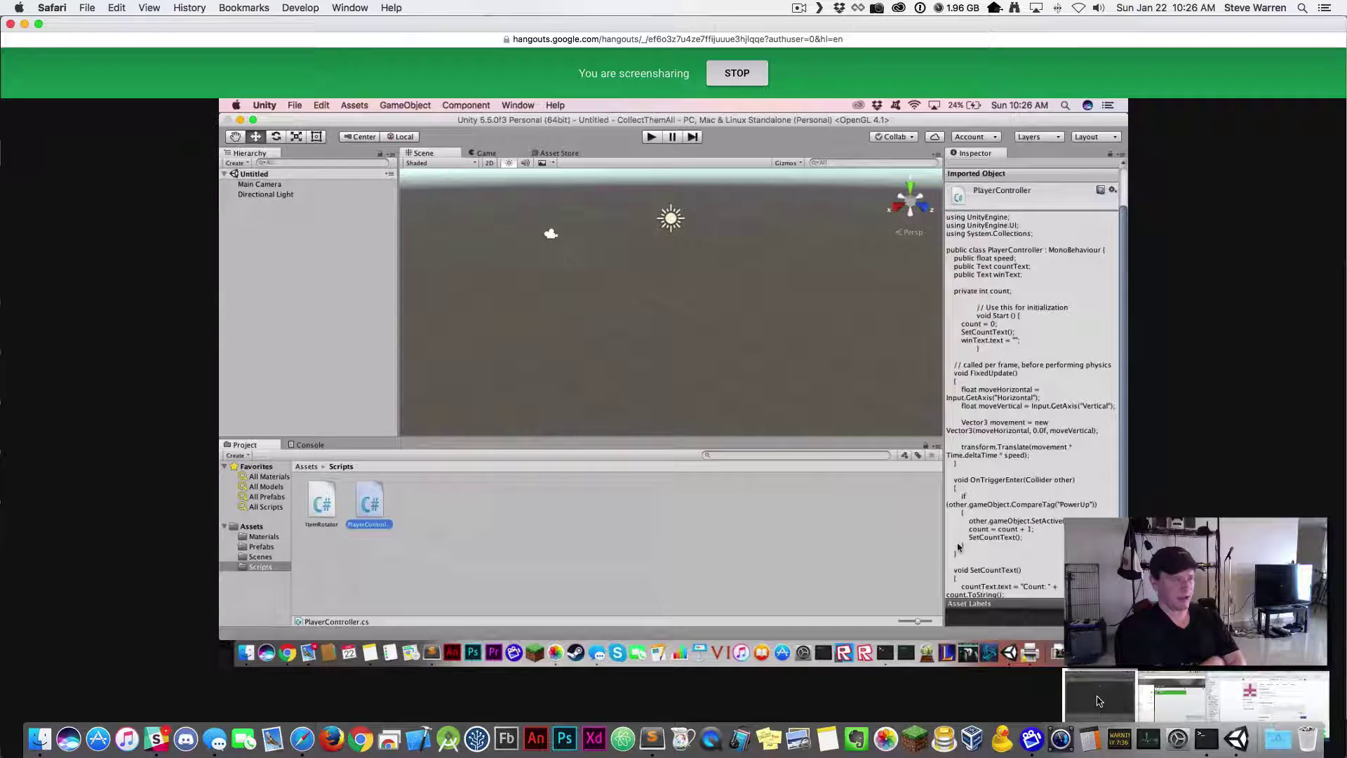
{"action": "scroll", "coordinate": [958, 547], "scroll_direction": "up", "scroll_amount": 2}
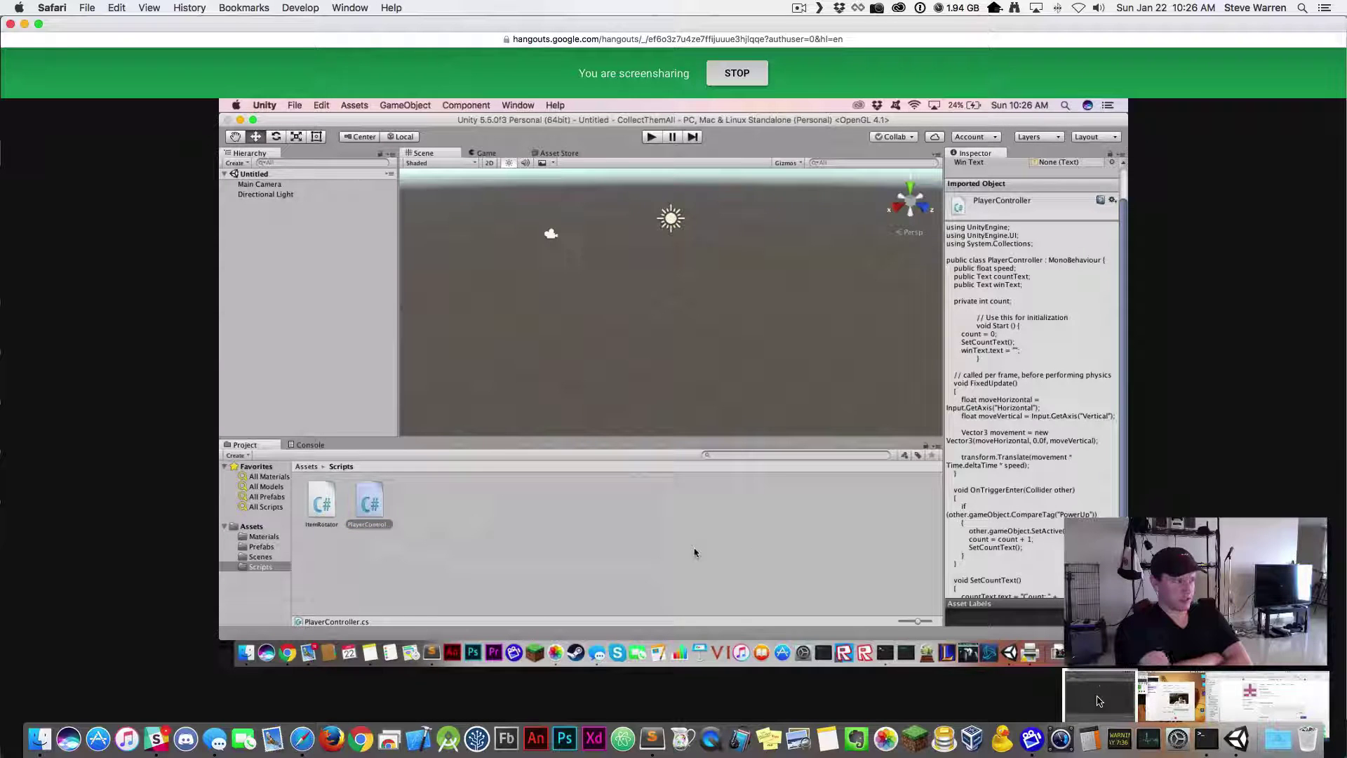
Compare ItemRotator and PlayerController again, scrolling through PlayerController's code
{"action": "left_click", "coordinate": [322, 503]}
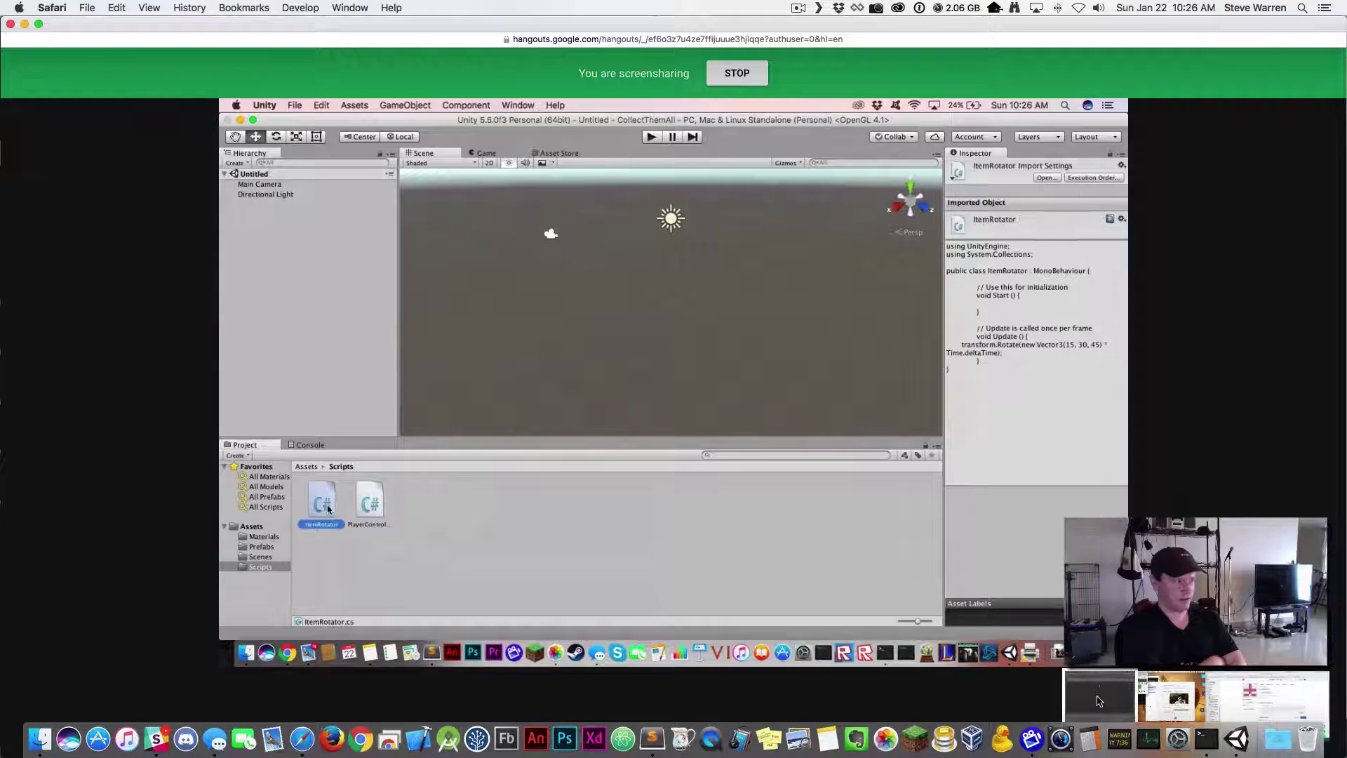
{"action": "left_click", "coordinate": [365, 519]}
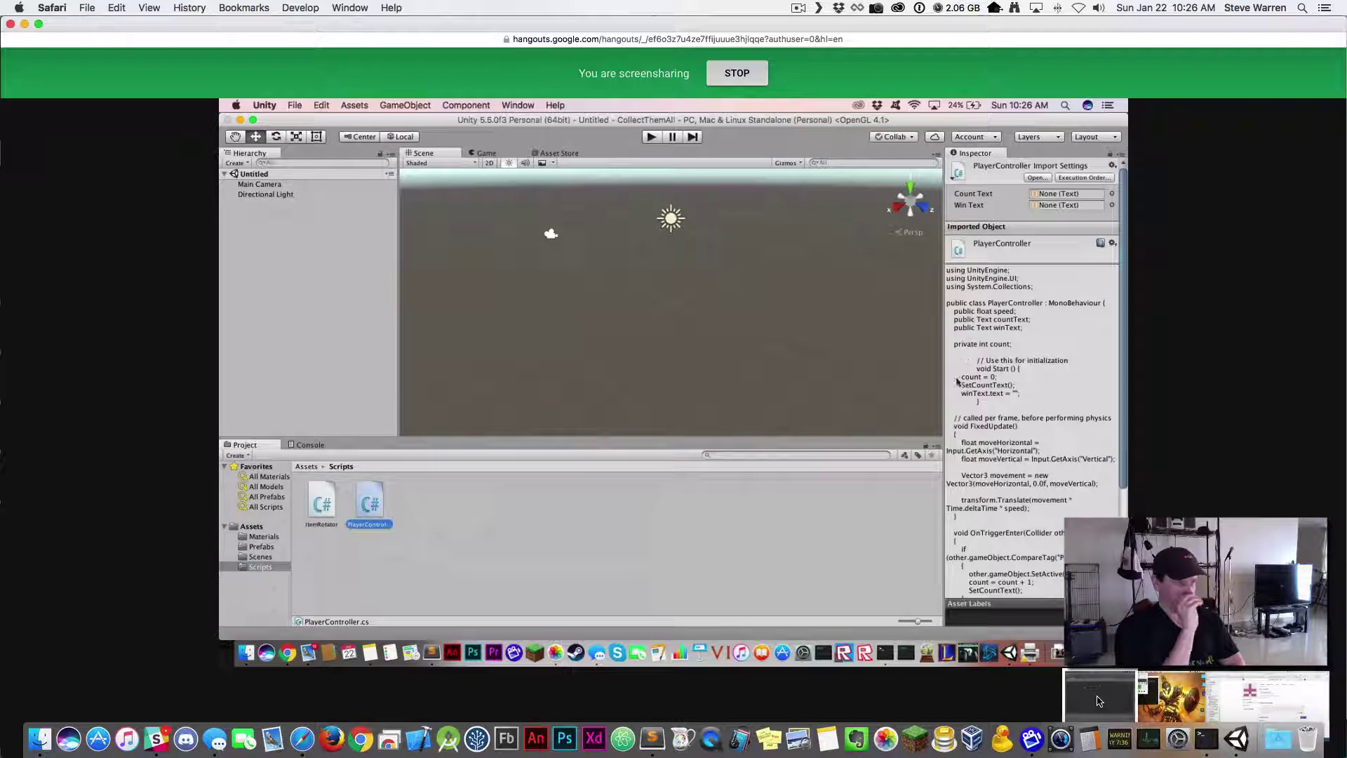
{"action": "left_click", "coordinate": [334, 525]}
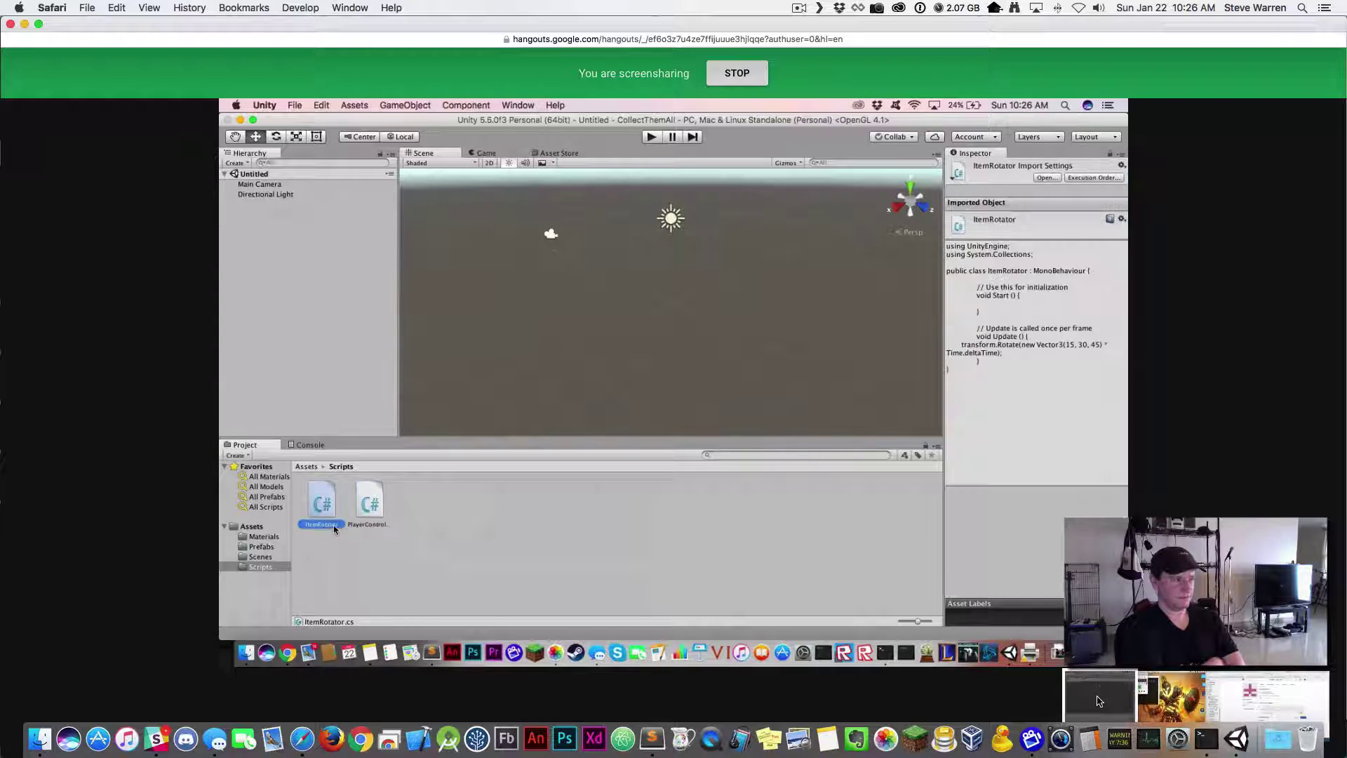
{"action": "left_click", "coordinate": [377, 513]}
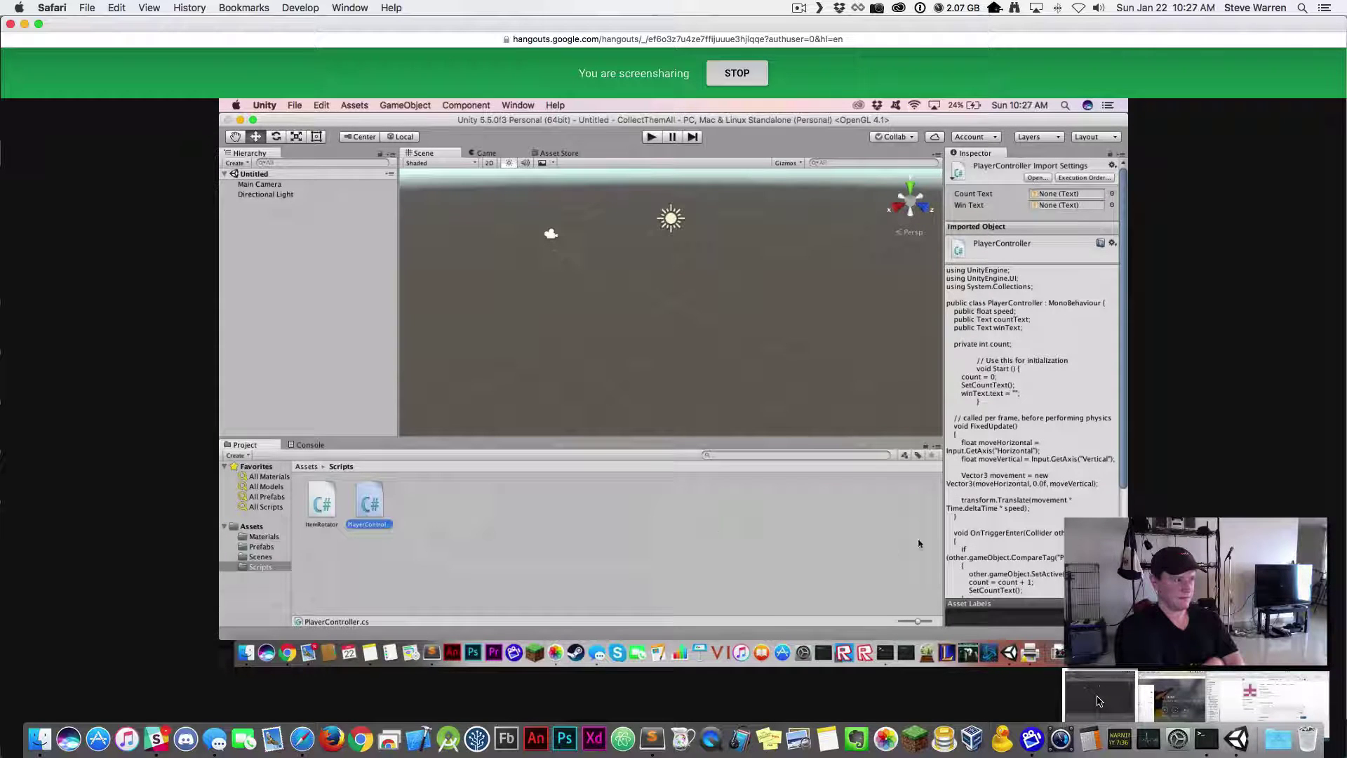
{"action": "scroll", "coordinate": [972, 537], "scroll_direction": "down", "scroll_amount": 5}
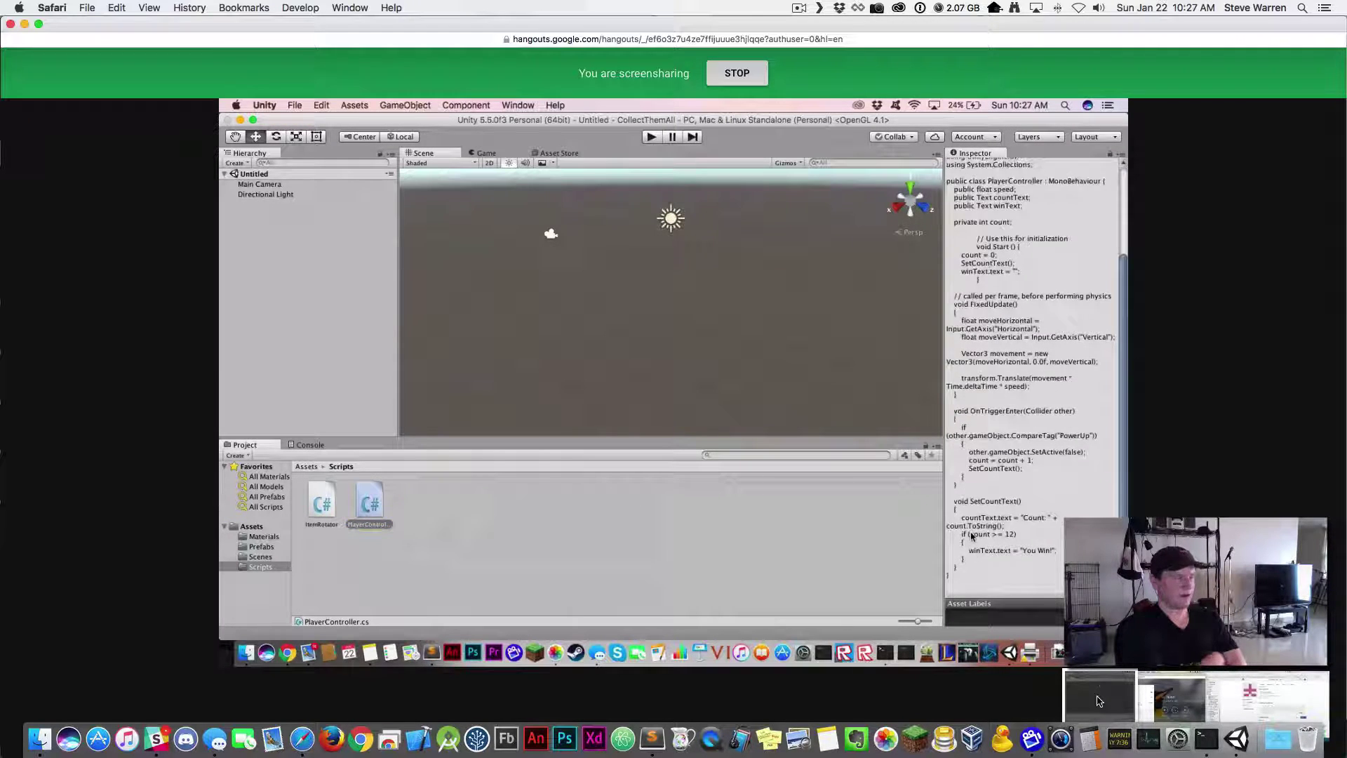
{"action": "scroll", "coordinate": [971, 536], "scroll_direction": "up", "scroll_amount": 2}
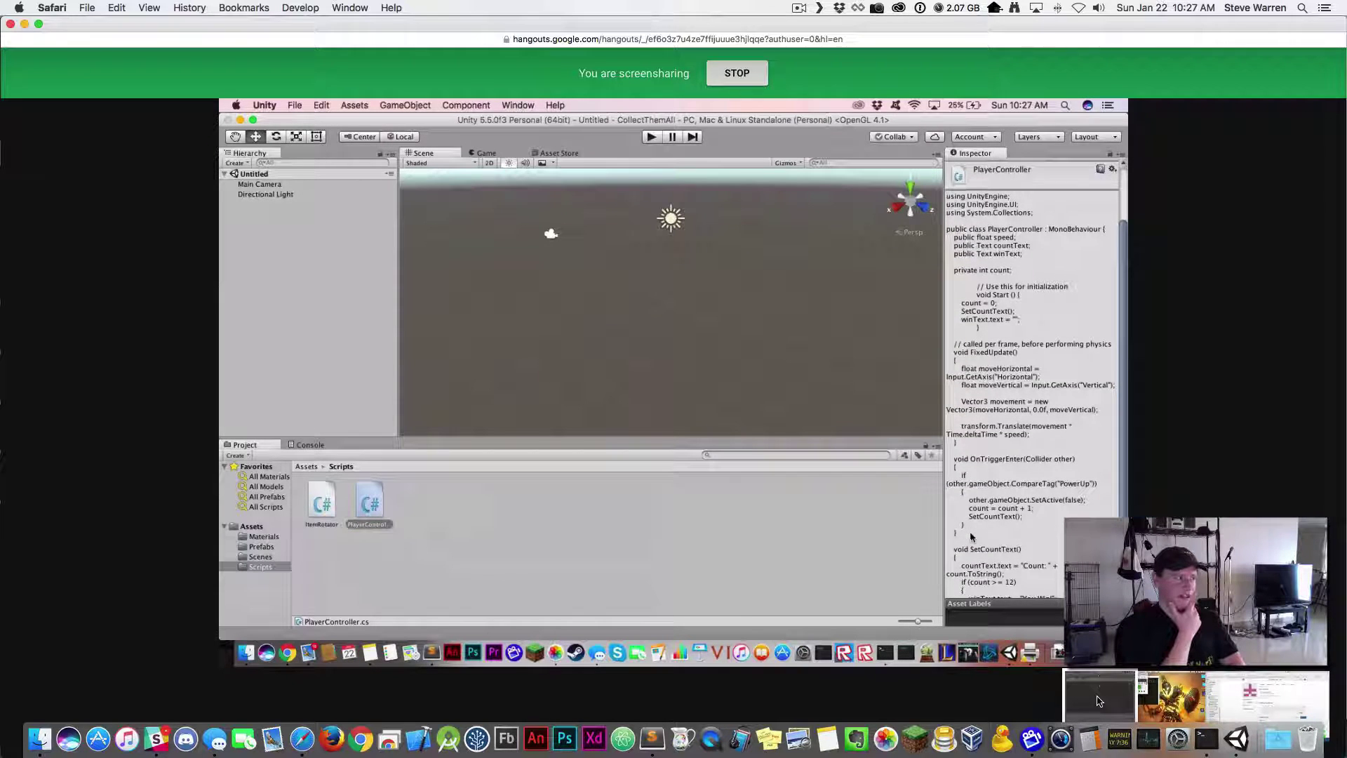
{"action": "scroll", "coordinate": [971, 536], "scroll_direction": "down", "scroll_amount": 2}
{"action": "scroll", "coordinate": [972, 537], "scroll_direction": "up", "scroll_amount": 5}
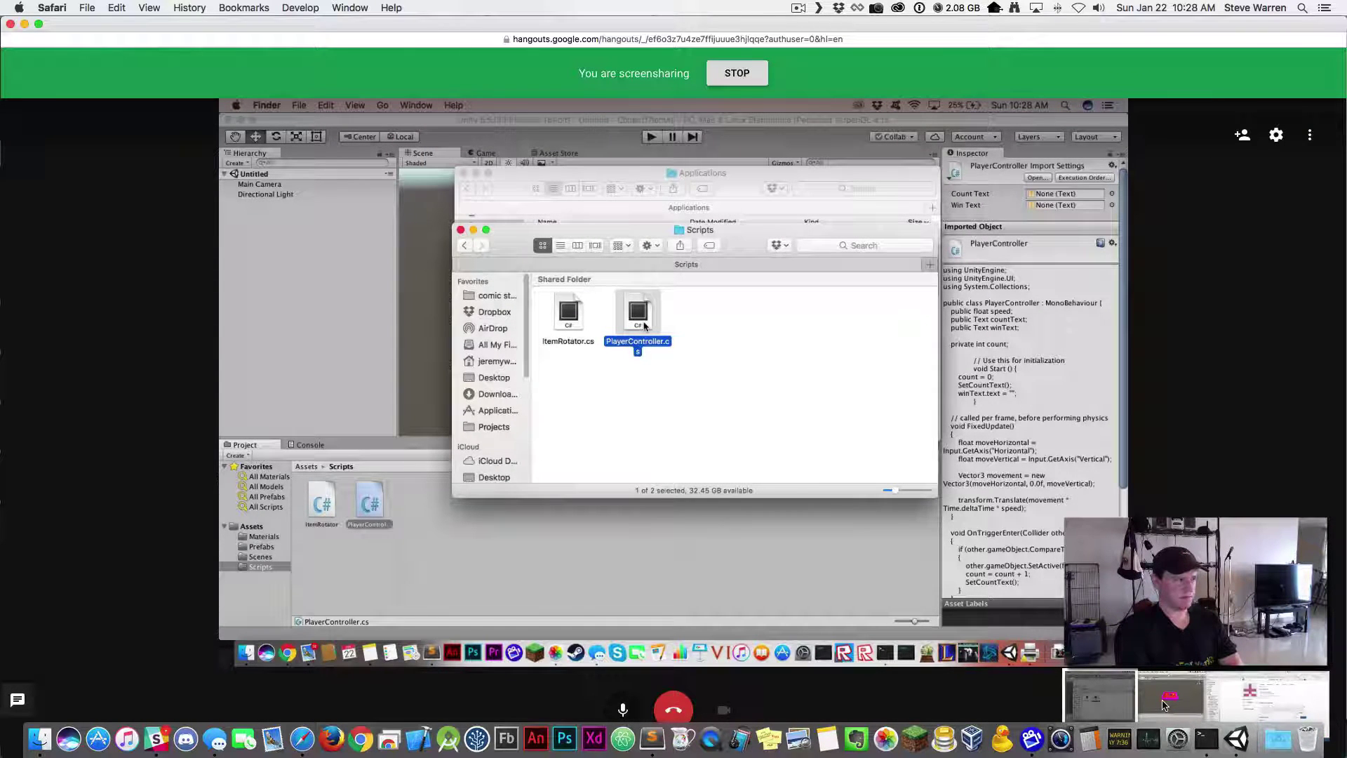
Switch the call's main view to the screen showing the Pacman Unity project
{"action": "left_click", "coordinate": [1163, 703]}
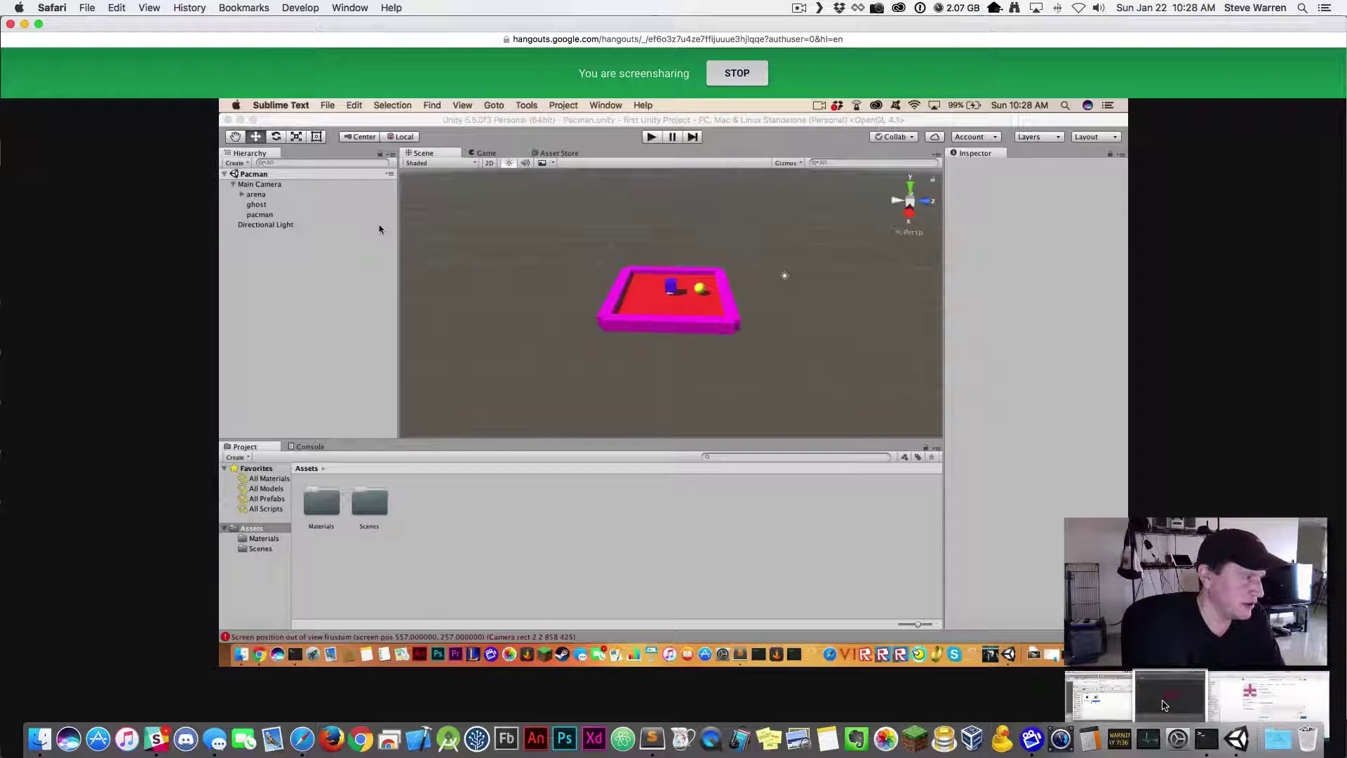
Open a Terminal window from the Dock over the Pacman project
{"action": "left_click", "coordinate": [297, 658]}
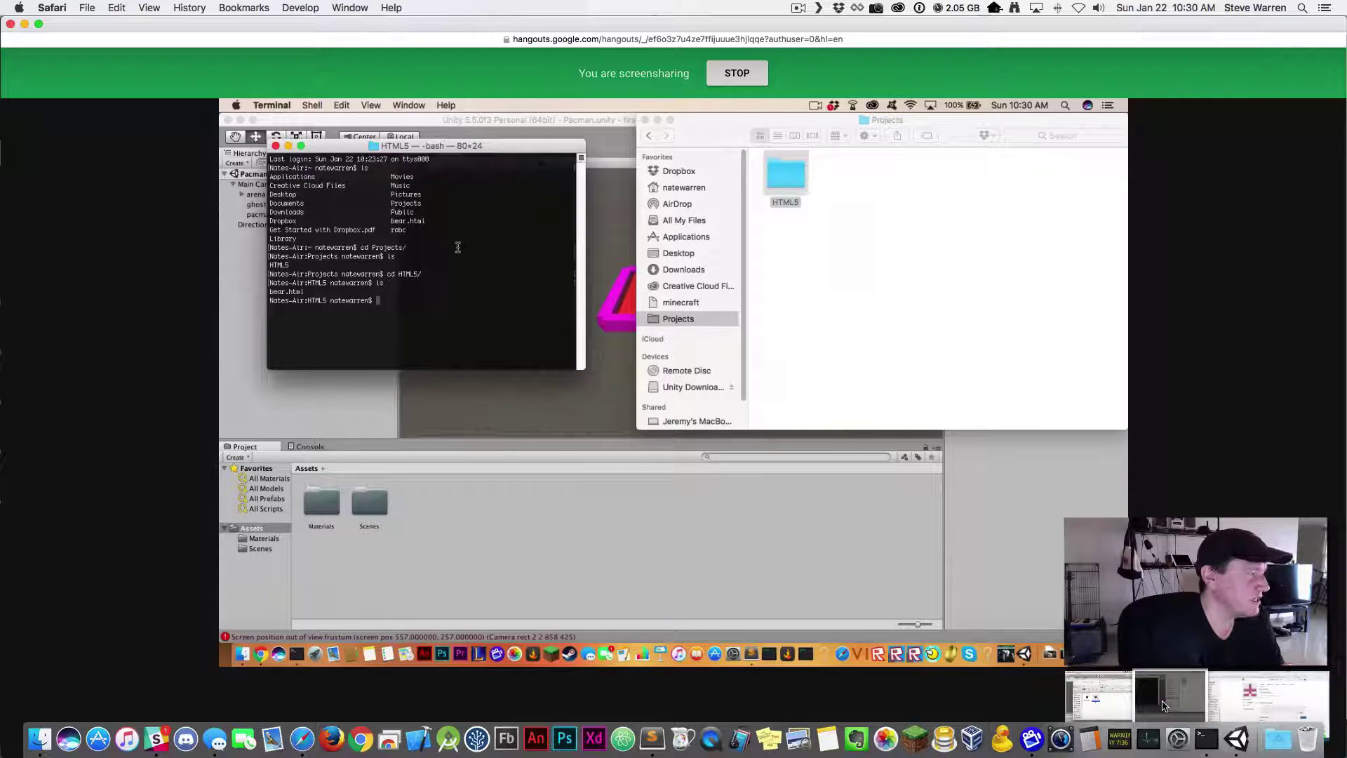
Go up from HTML5 to the Projects folder with cd .. and run the command again
{"action": "type", "text": "cd"}
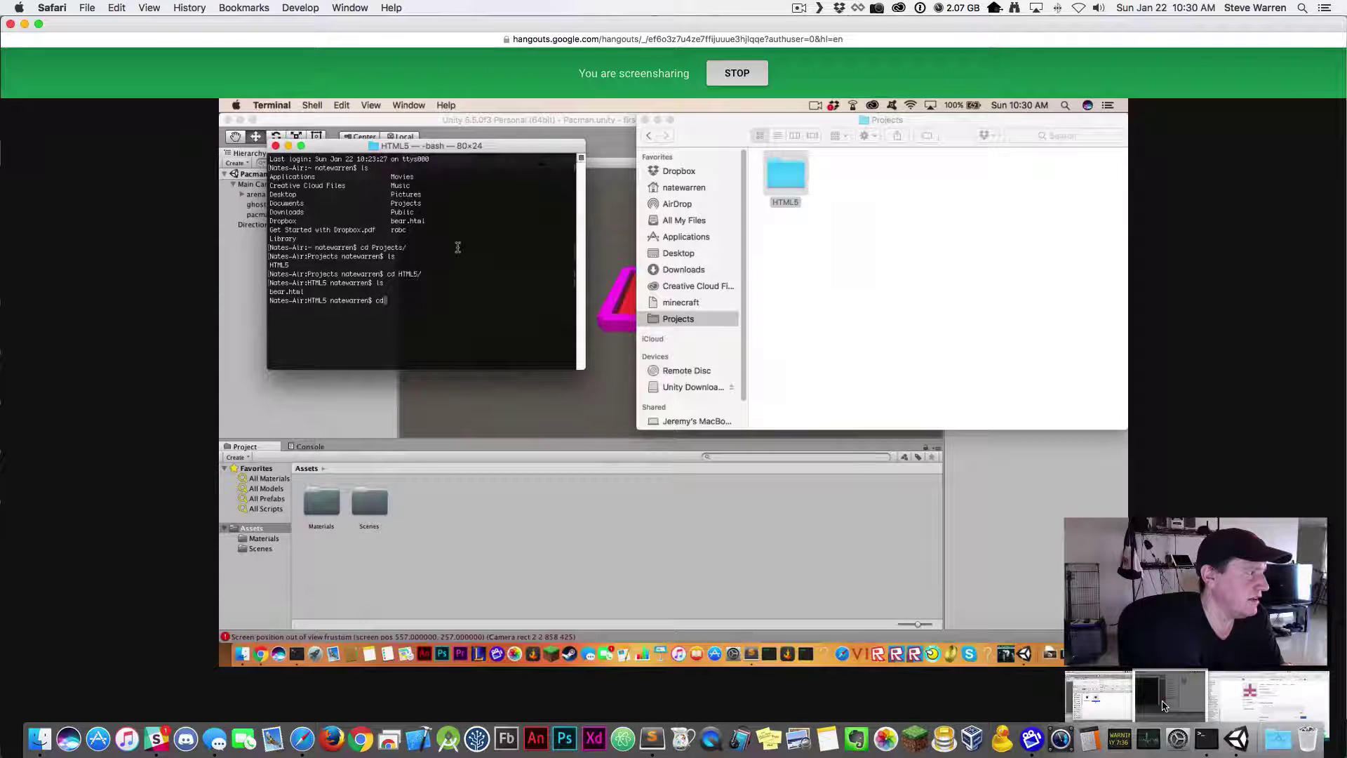
{"action": "type", "text": " .."}
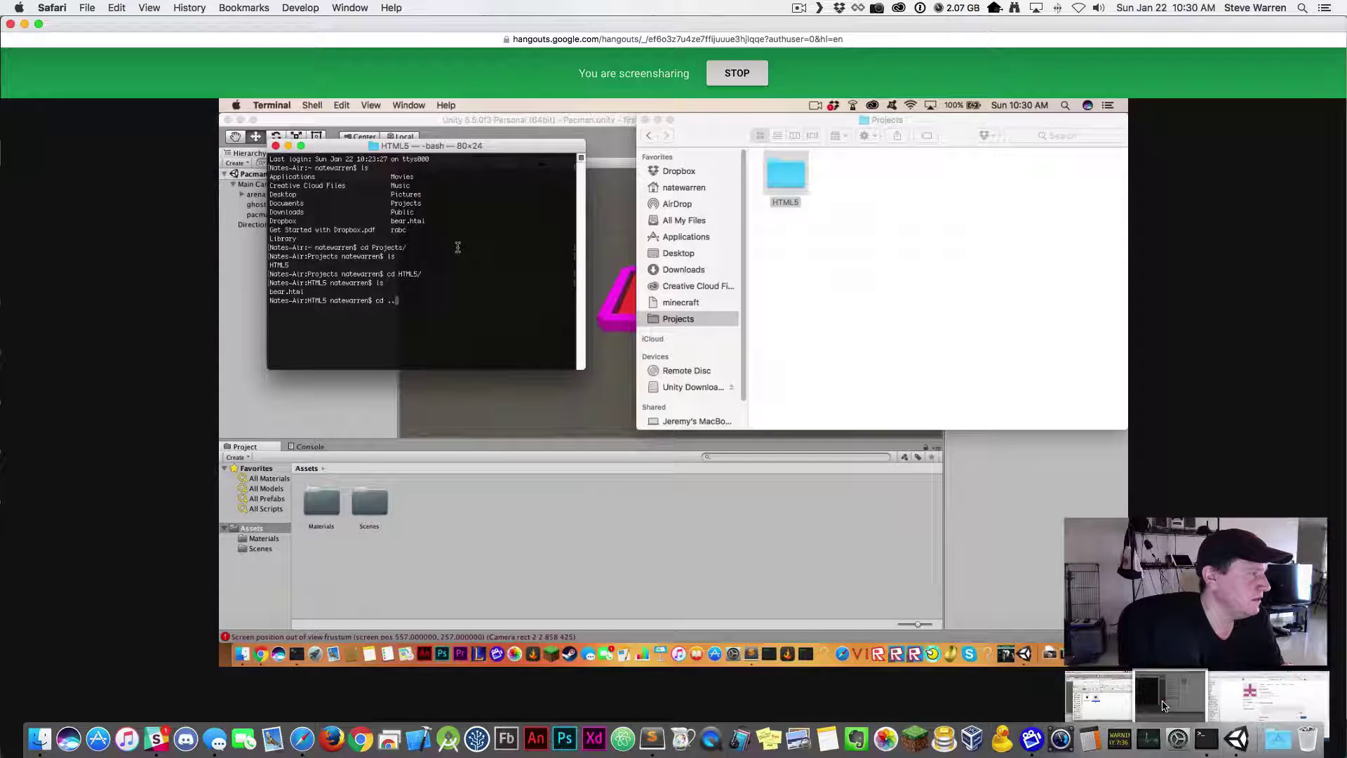
{"action": "key", "text": "Return"}
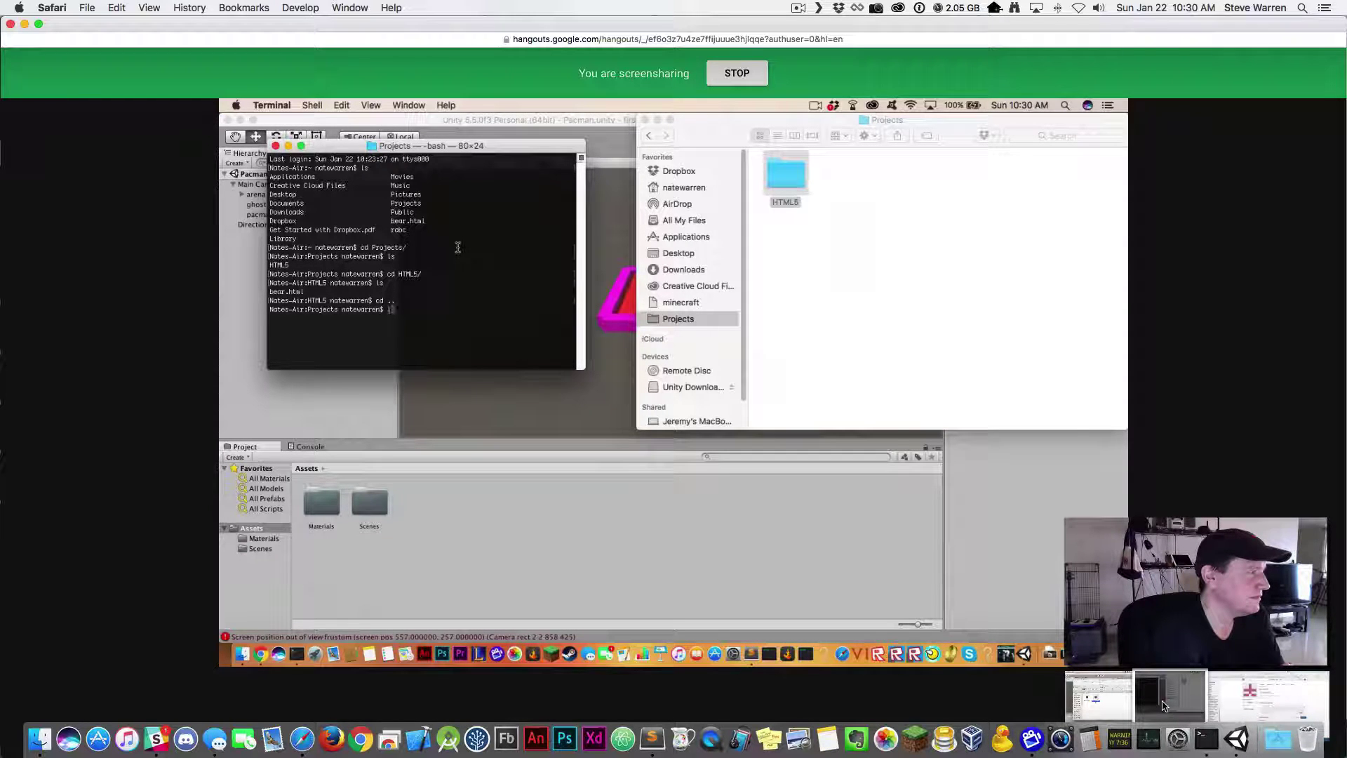
{"action": "key", "text": "Return"}
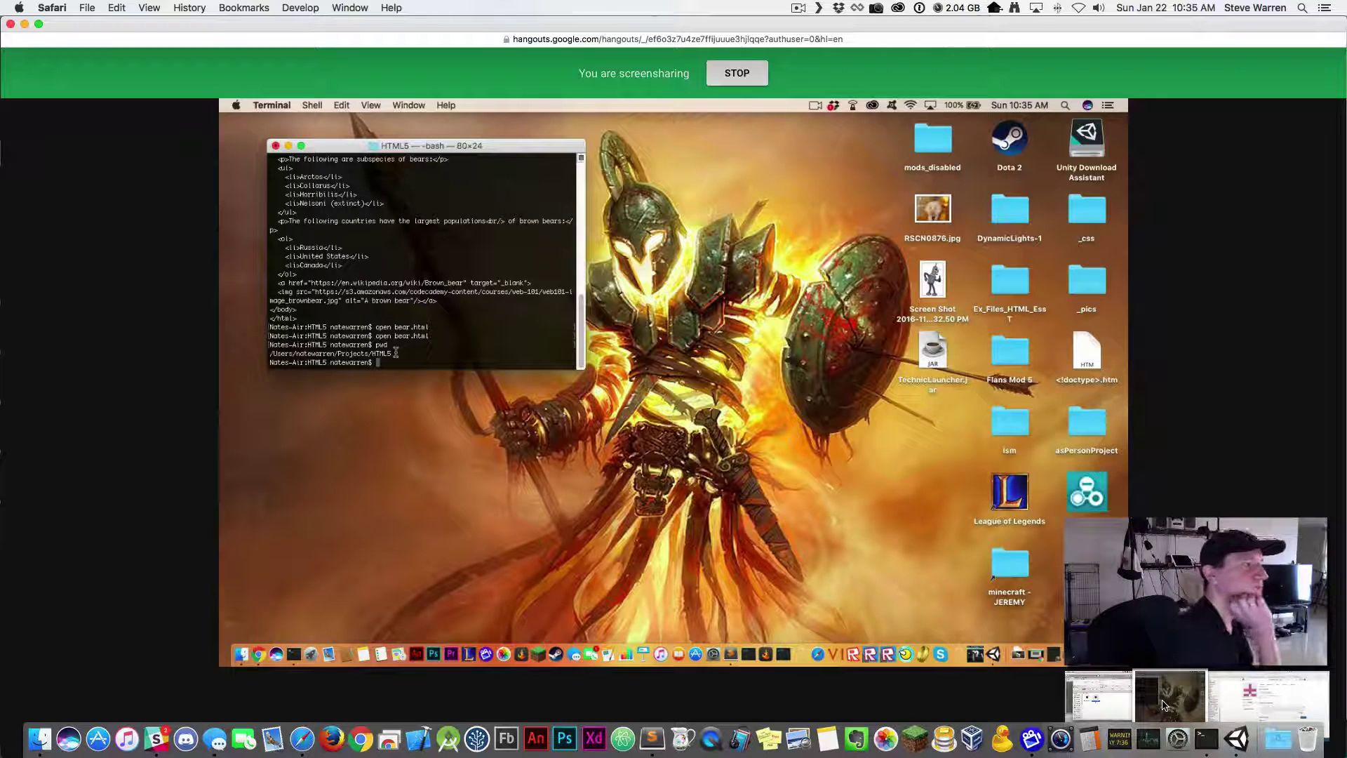
Run cd .. then pwd to move into Projects and confirm the working directory
{"action": "type", "text": "cd "}
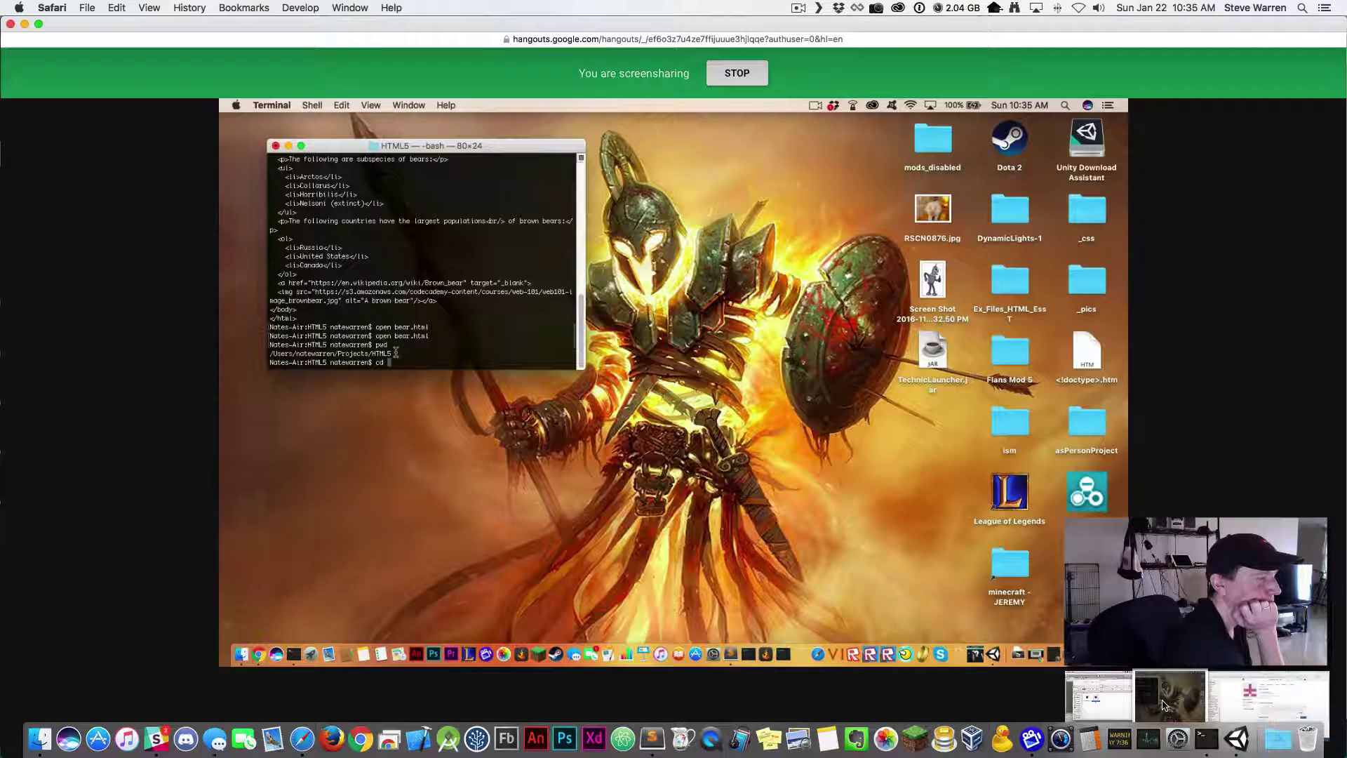
{"action": "type", "text": ".."}
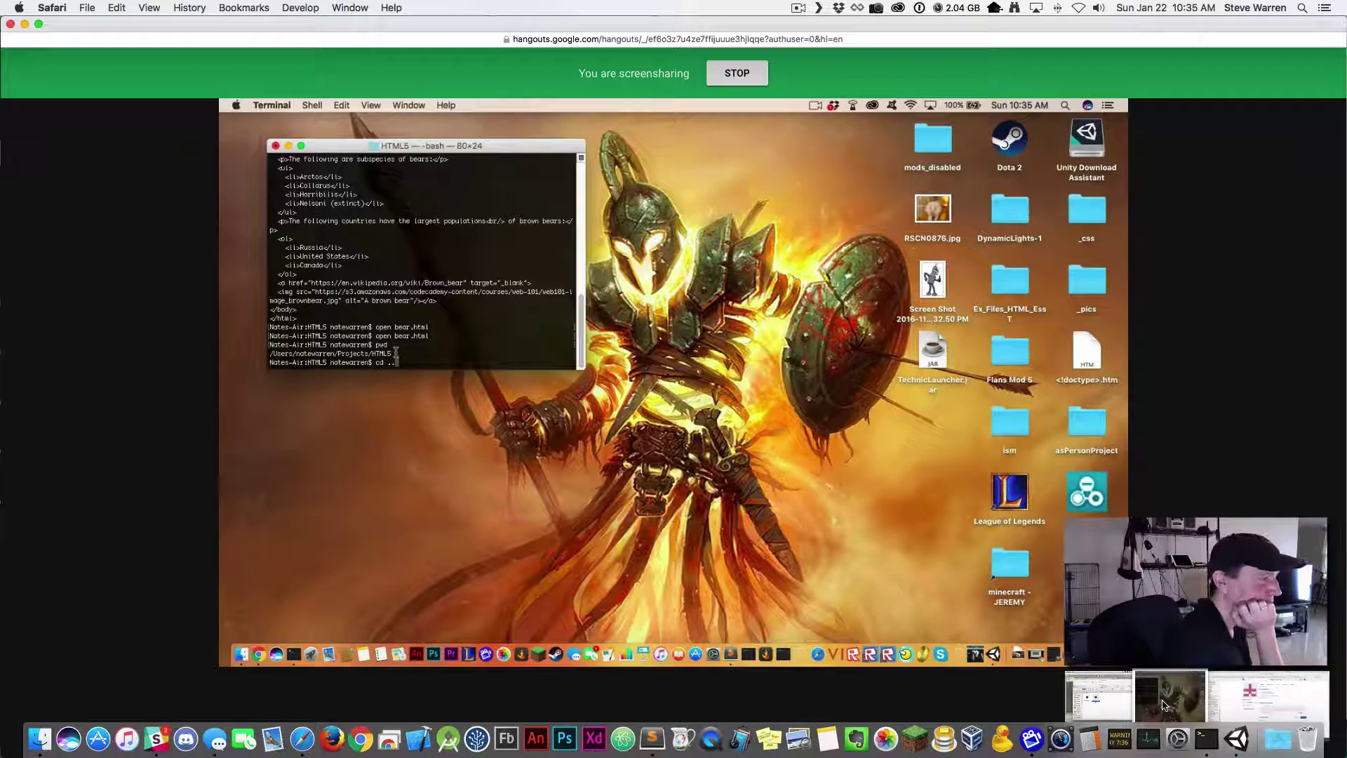
{"action": "key", "text": "Return"}
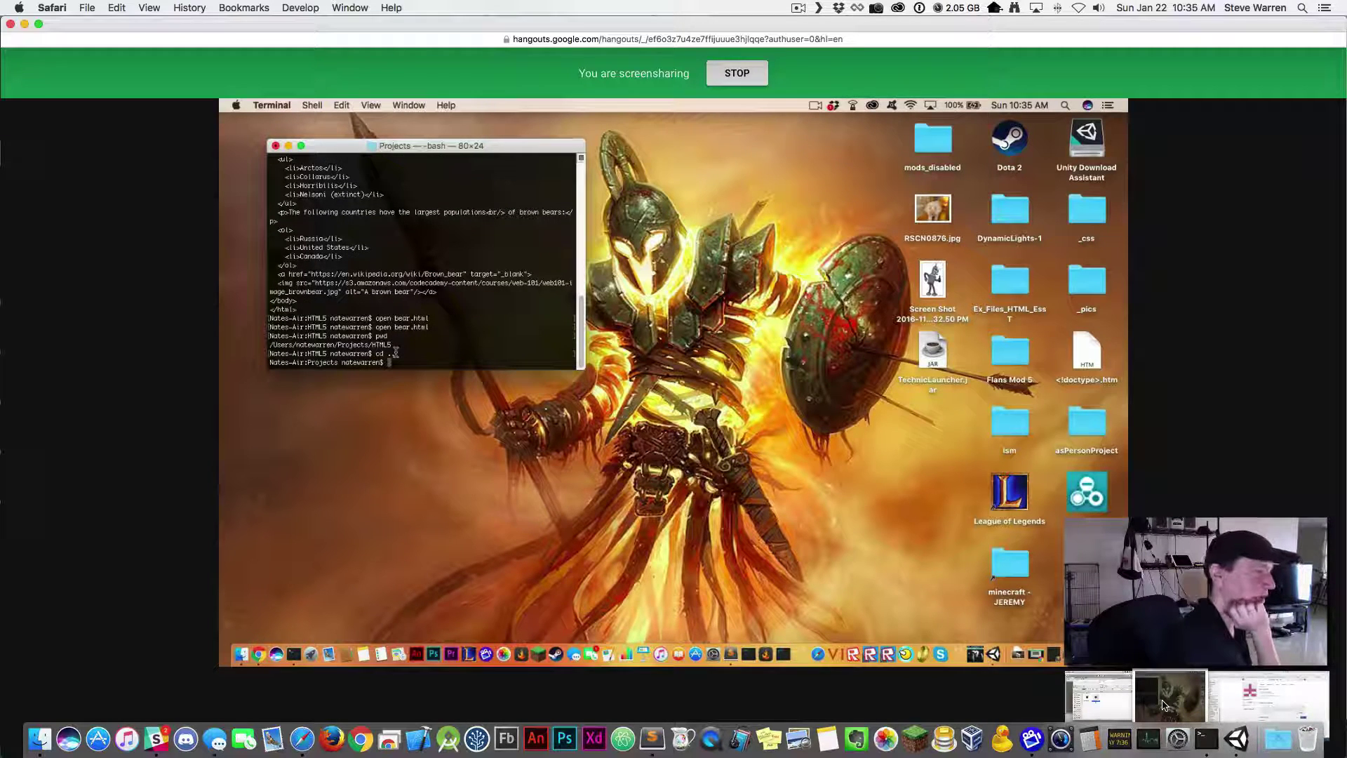
{"action": "type", "text": "p"}
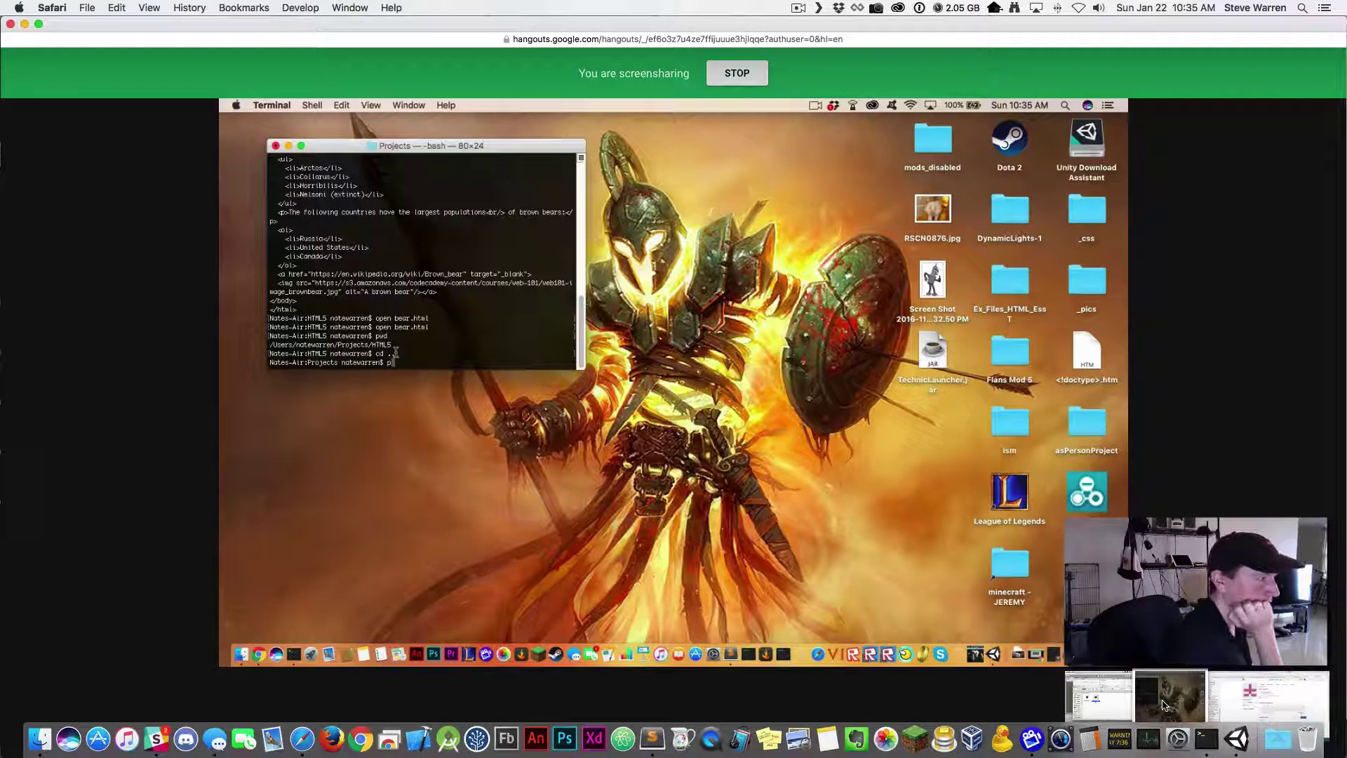
{"action": "type", "text": "wd"}
{"action": "key", "text": "Return"}
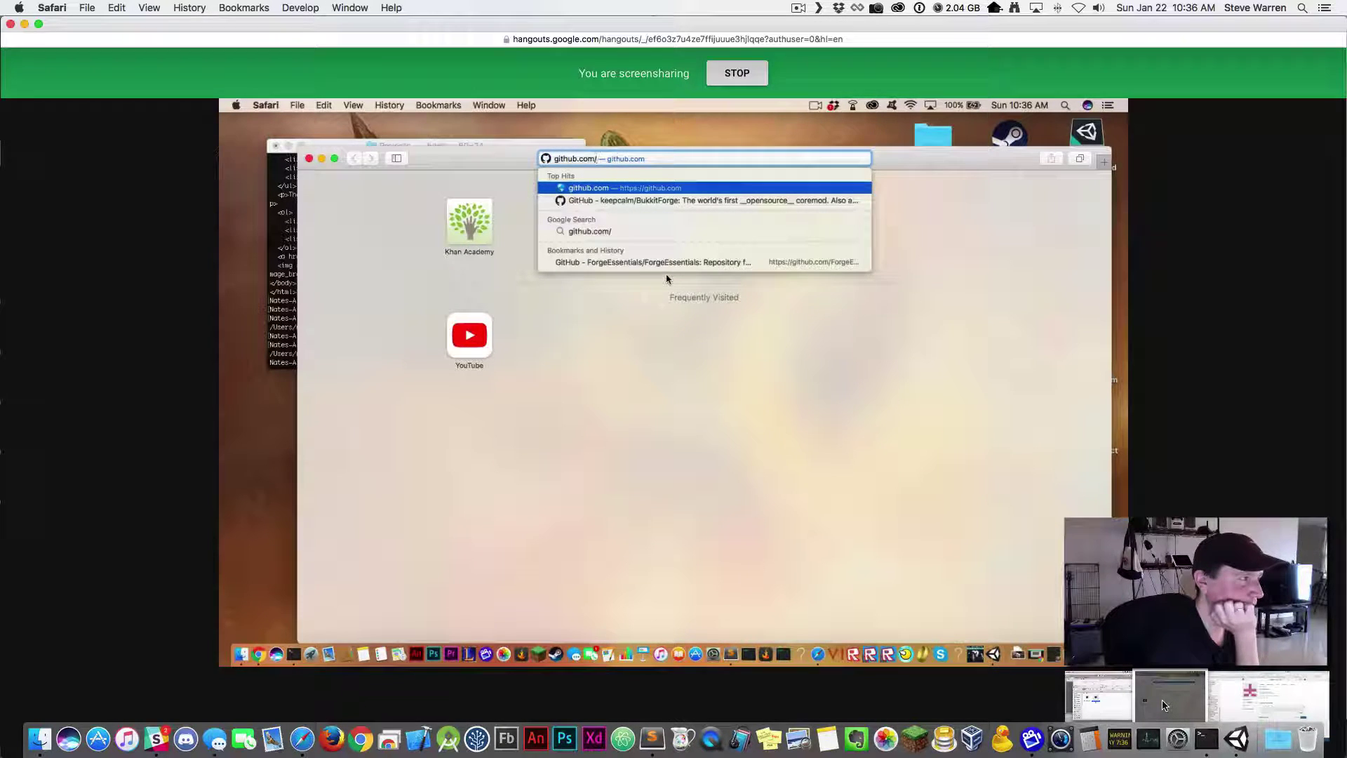
Load the user's GitHub profile page in Safari's address bar
{"action": "type", "text": "R"}
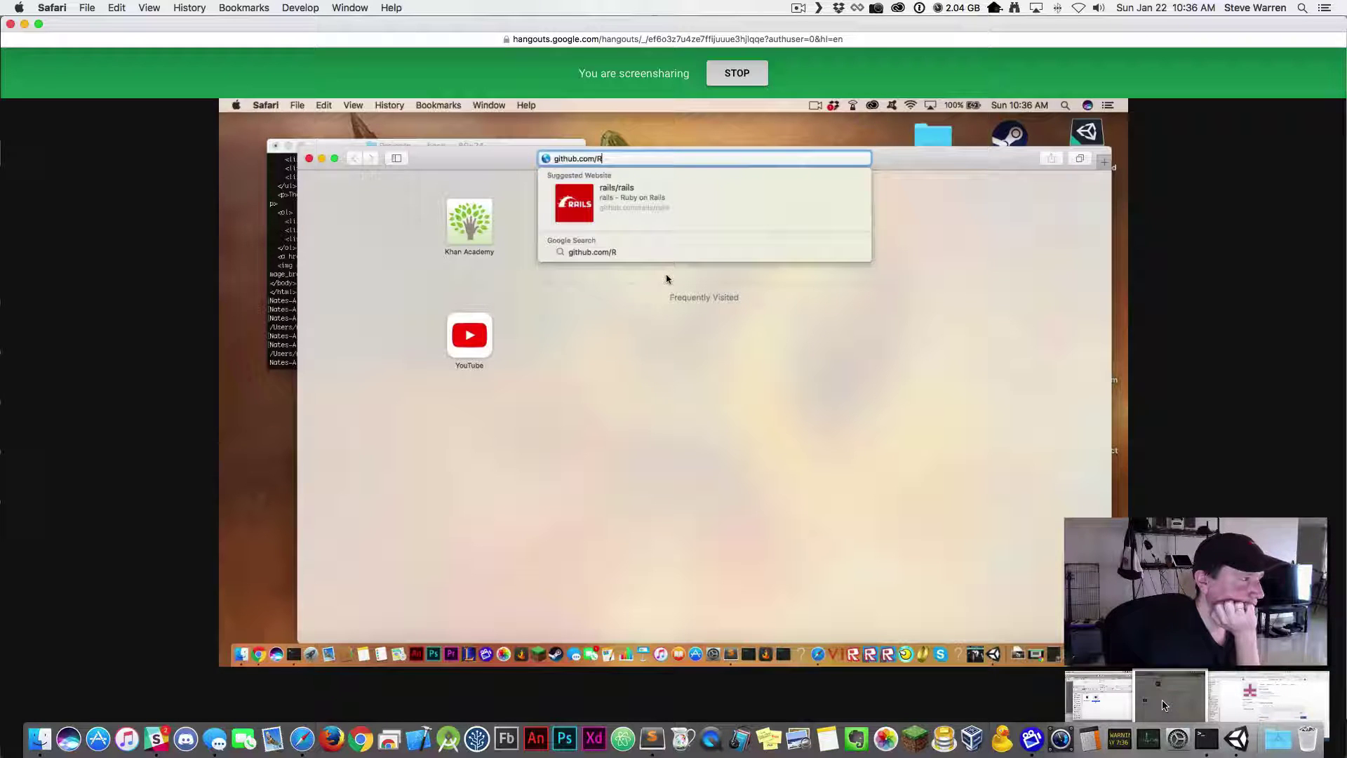
{"action": "type", "text": "ocke"}
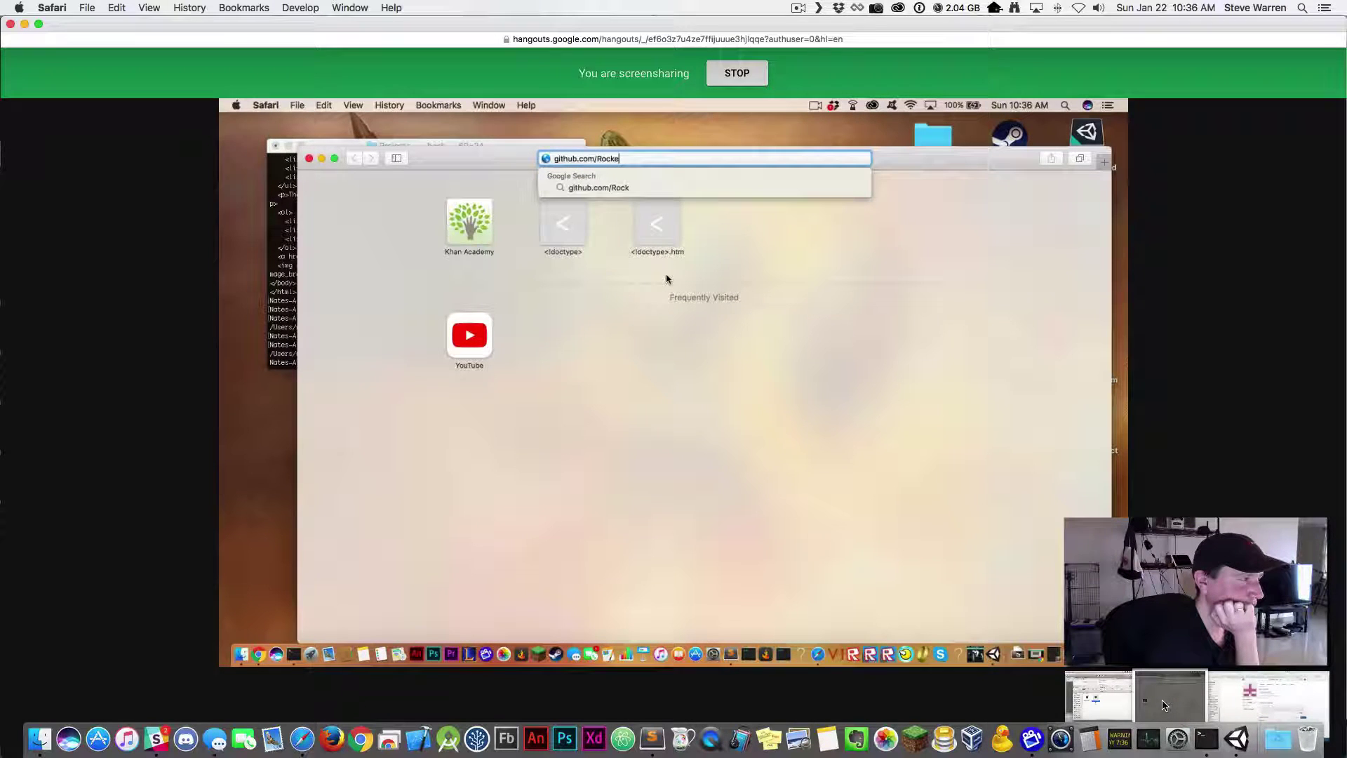
{"action": "type", "text": "tNate1121"}
{"action": "key", "text": "Return"}
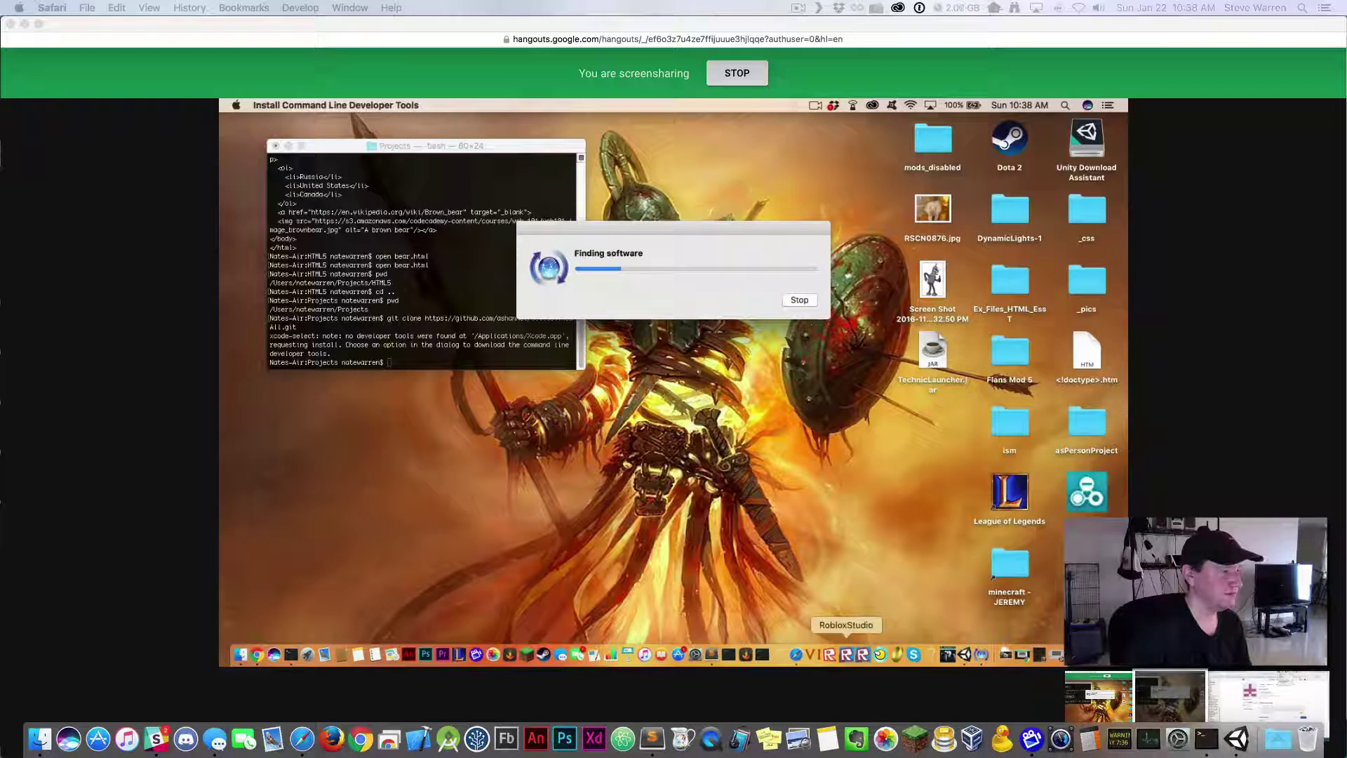
Return to Safari, close the clone address panel, and look over the CollectThemAll repository page
{"action": "left_click", "coordinate": [795, 654]}
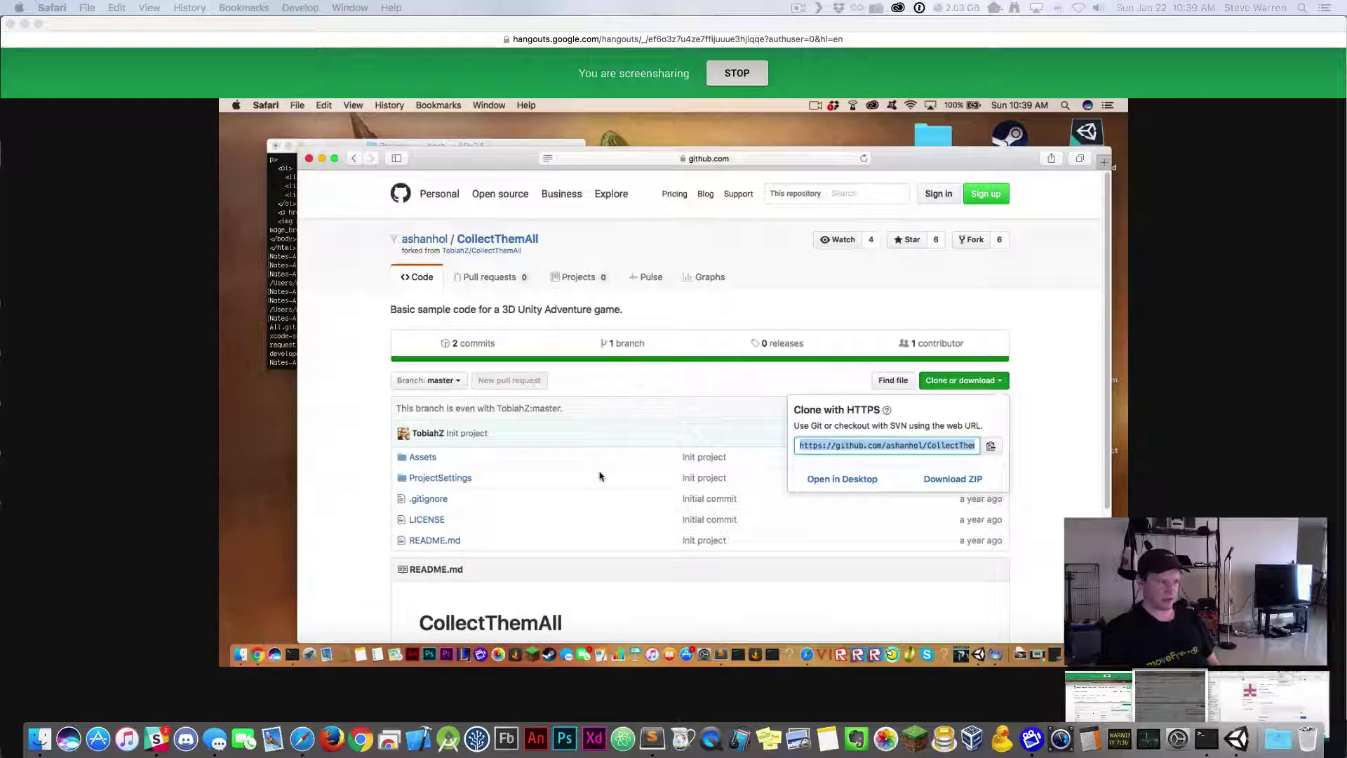
{"action": "left_click", "coordinate": [759, 274]}
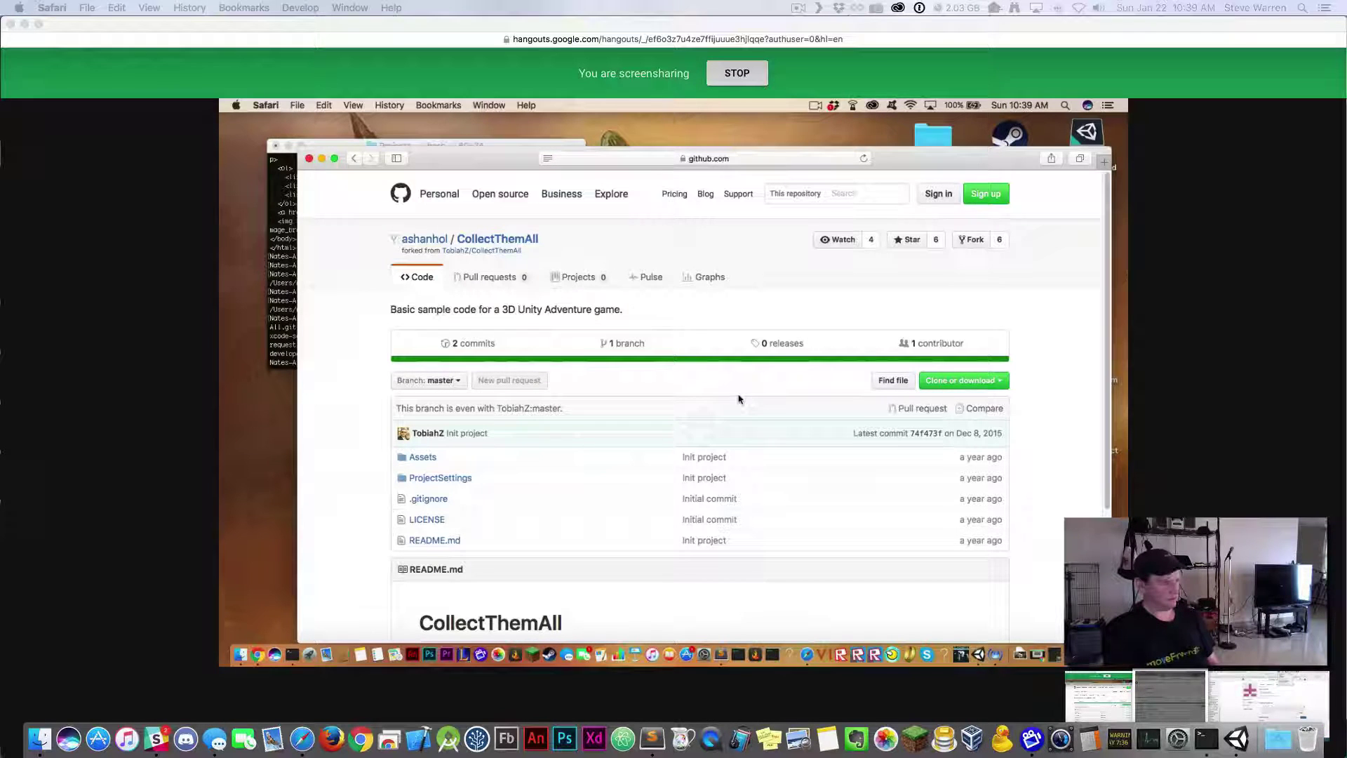
{"action": "scroll", "coordinate": [738, 399], "scroll_direction": "down", "scroll_amount": 5}
{"action": "scroll", "coordinate": [738, 399], "scroll_direction": "up", "scroll_amount": 4}
{"action": "scroll", "coordinate": [738, 399], "scroll_direction": "up", "scroll_amount": 2}
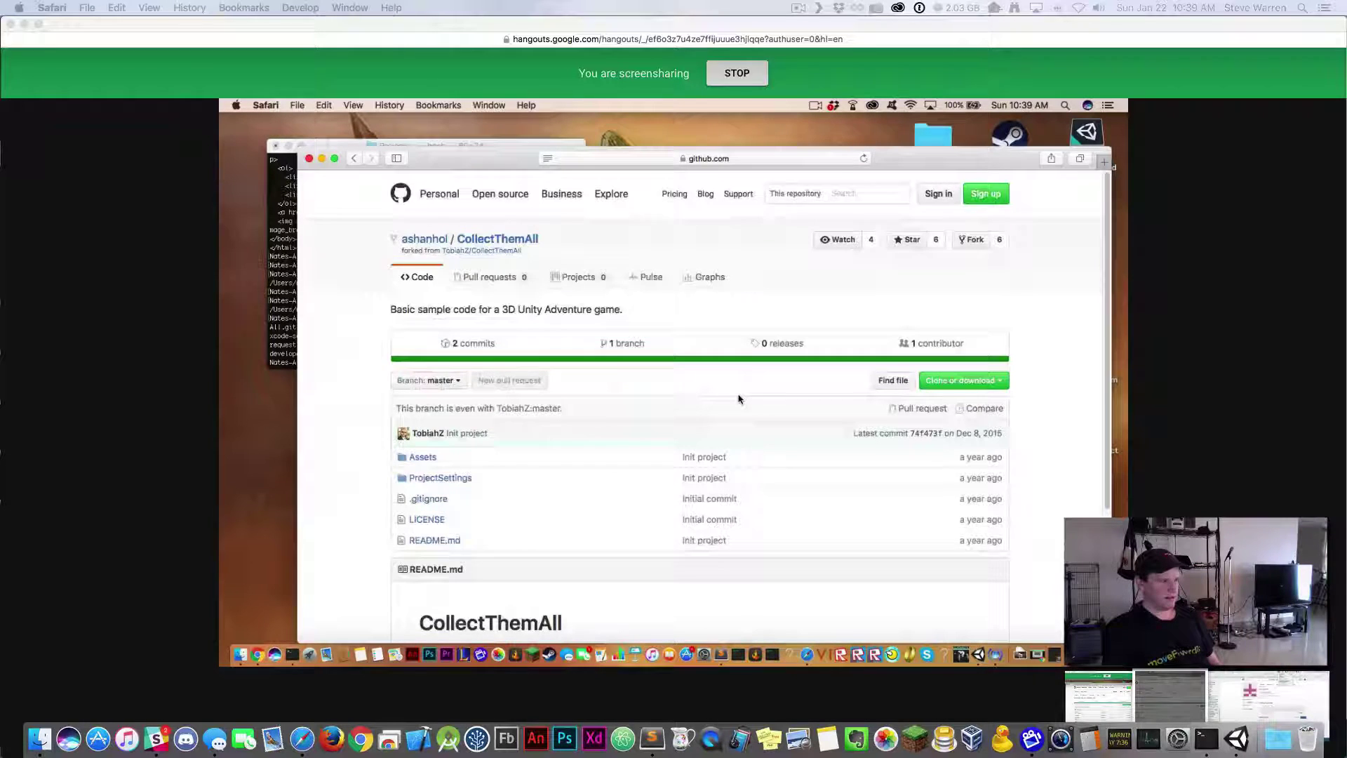
{"action": "scroll", "coordinate": [738, 399], "scroll_direction": "down", "scroll_amount": 5}
{"action": "scroll", "coordinate": [738, 399], "scroll_direction": "up", "scroll_amount": 5}
{"action": "scroll", "coordinate": [738, 399], "scroll_direction": "down", "scroll_amount": 5}
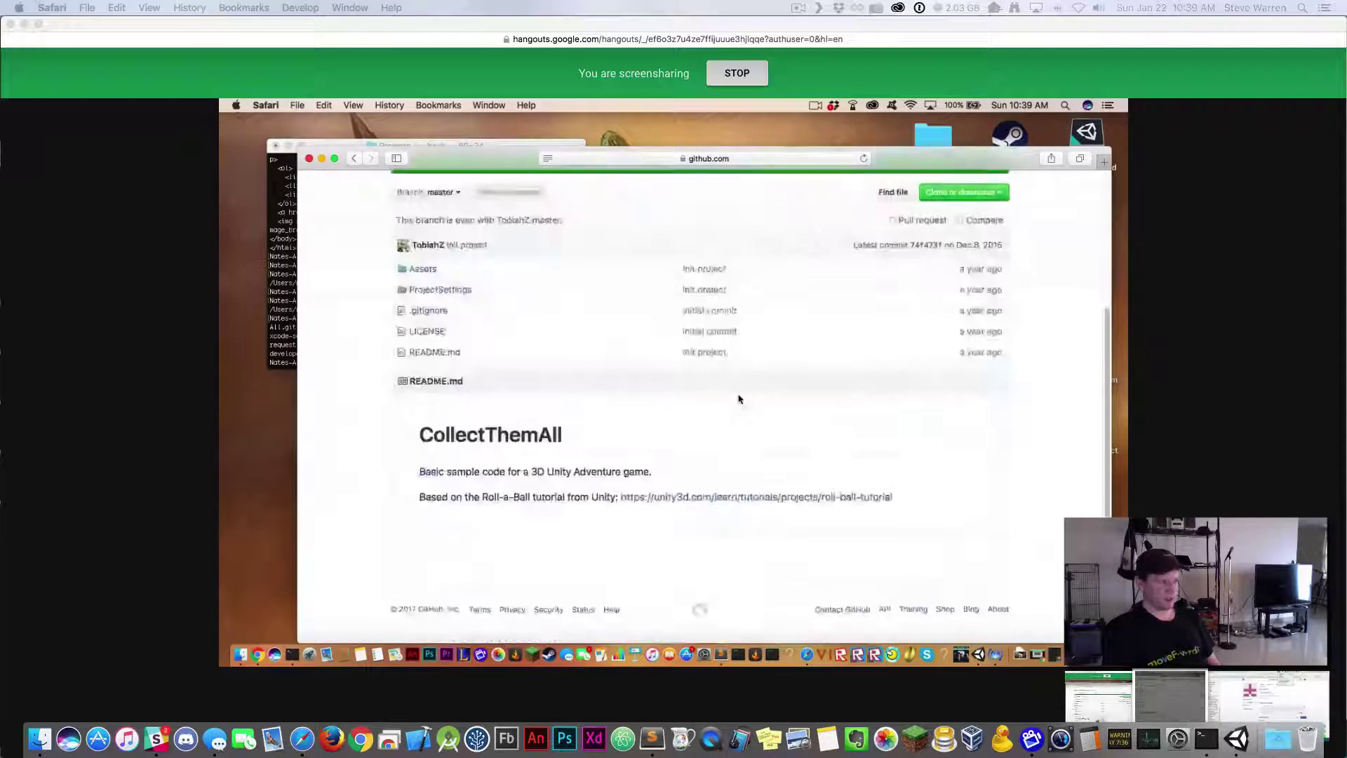
{"action": "scroll", "coordinate": [738, 399], "scroll_direction": "up", "scroll_amount": 5}
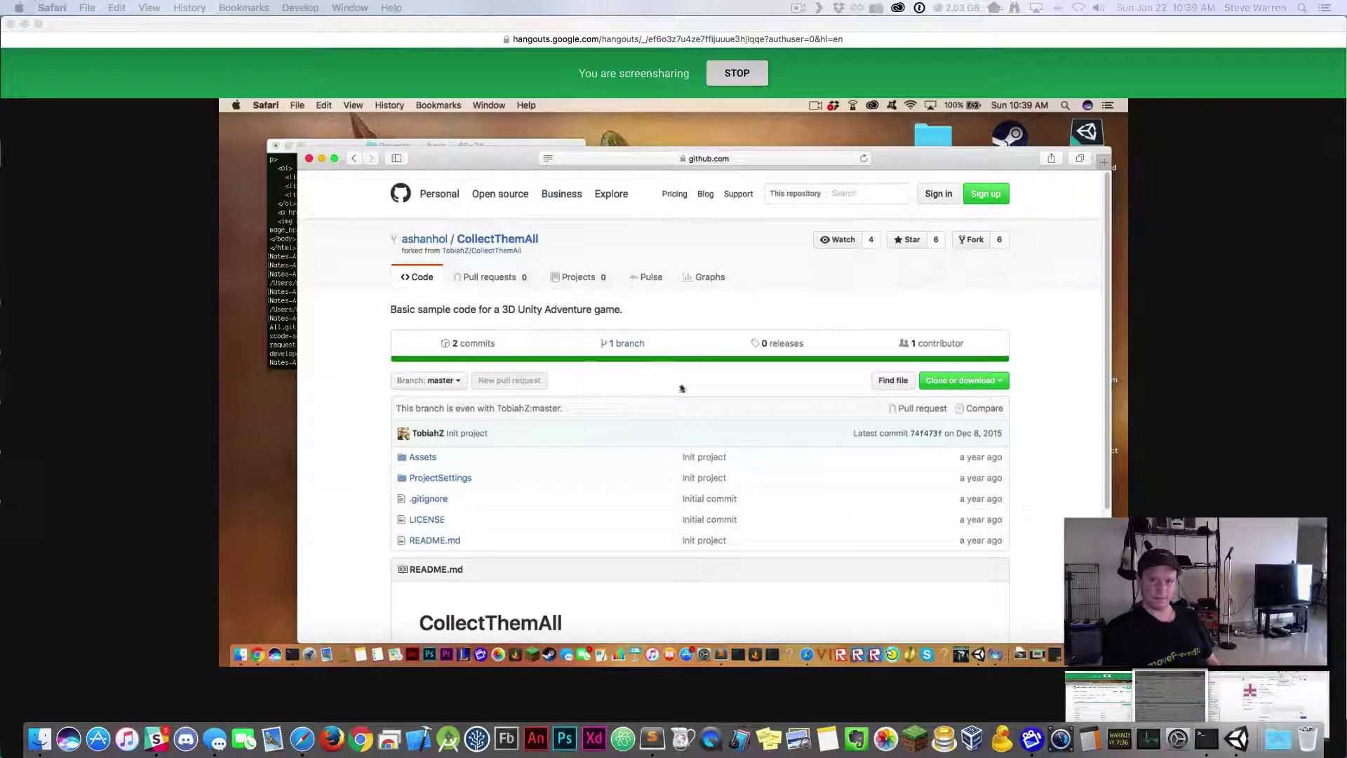
{"action": "scroll", "coordinate": [571, 443], "scroll_direction": "down", "scroll_amount": 3}
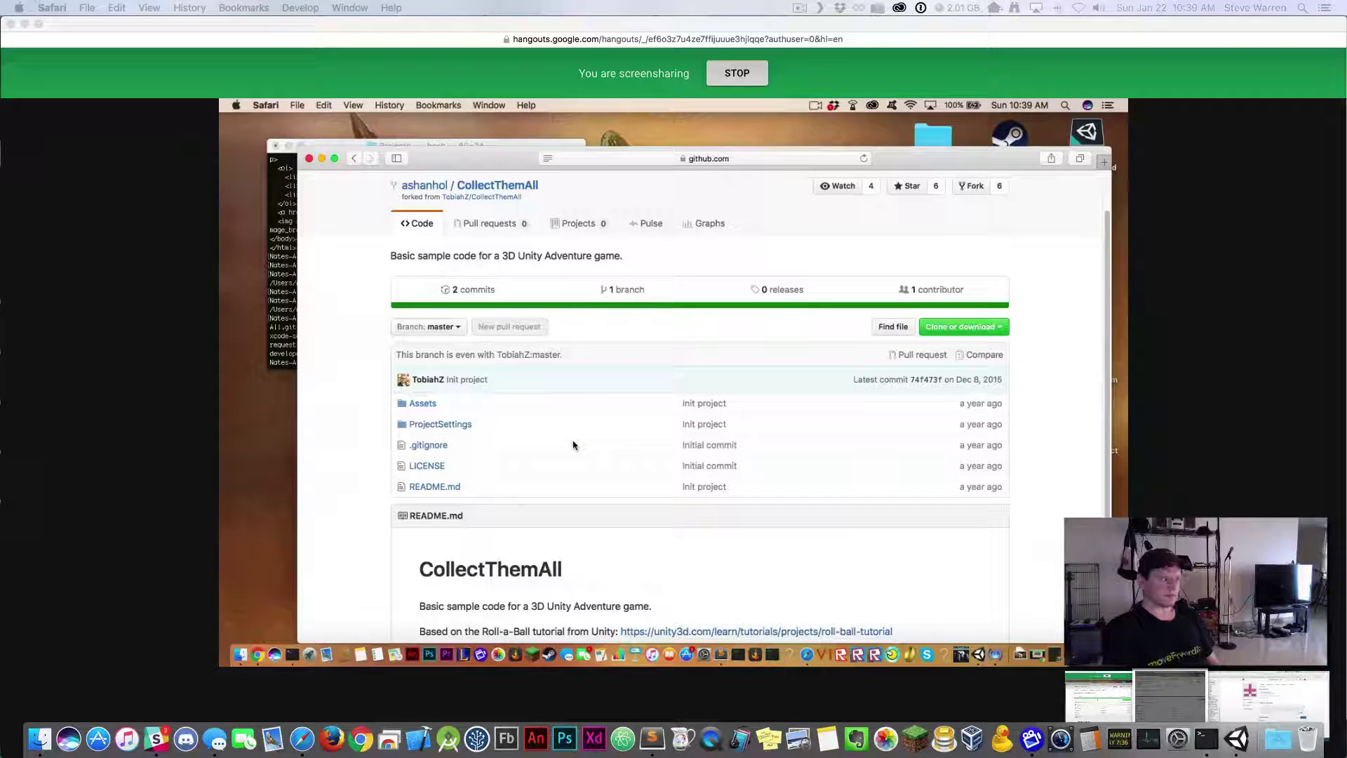
{"action": "scroll", "coordinate": [573, 445], "scroll_direction": "up", "scroll_amount": 3}
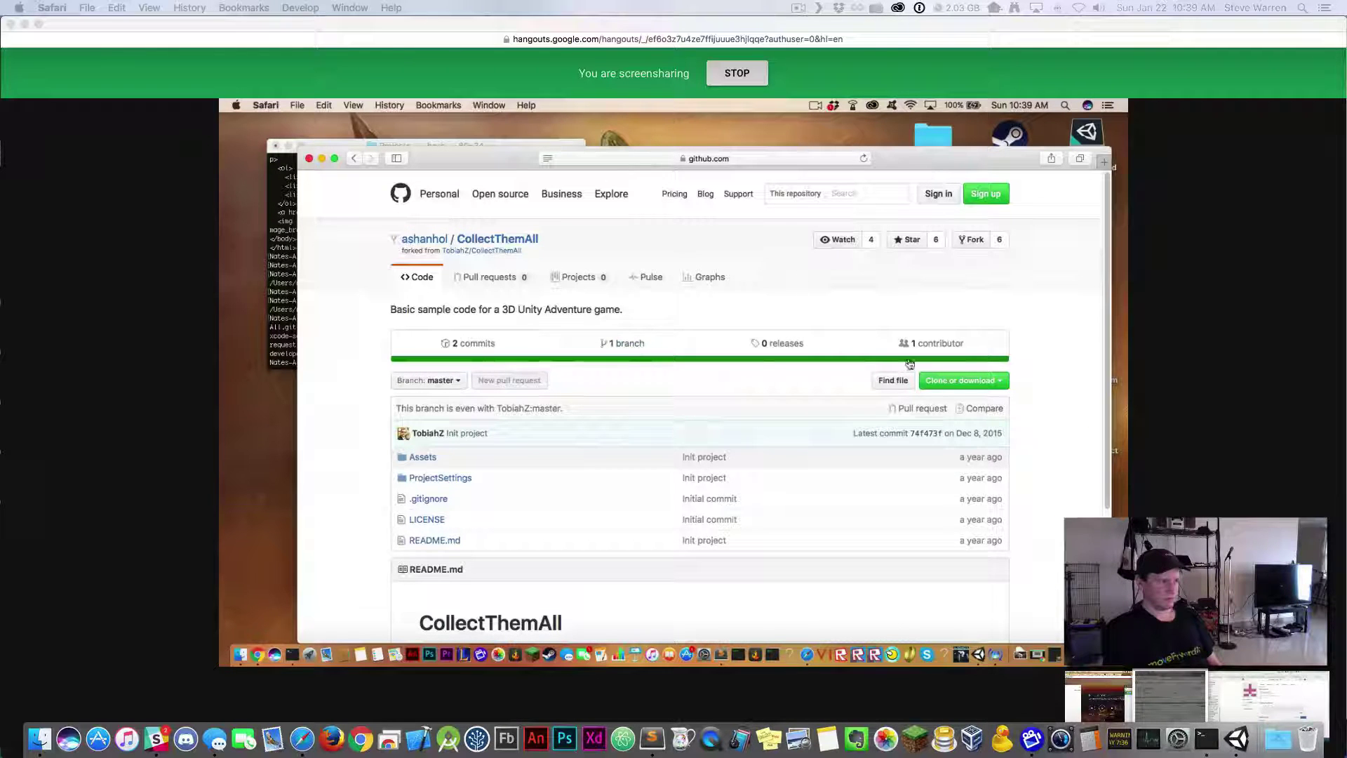
{"action": "scroll", "coordinate": [660, 424], "scroll_direction": "down", "scroll_amount": 1}
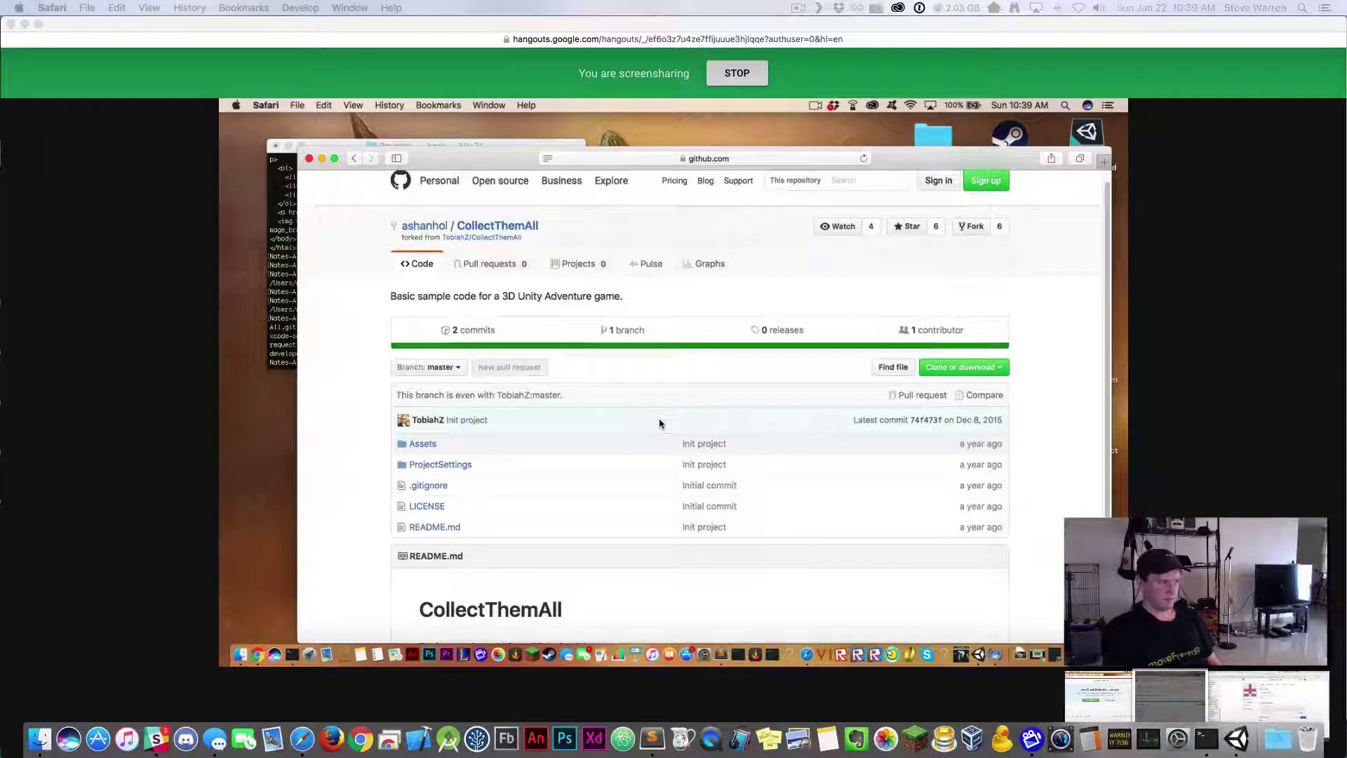
{"action": "scroll", "coordinate": [660, 424], "scroll_direction": "down", "scroll_amount": 5}
{"action": "scroll", "coordinate": [660, 424], "scroll_direction": "up", "scroll_amount": 6}
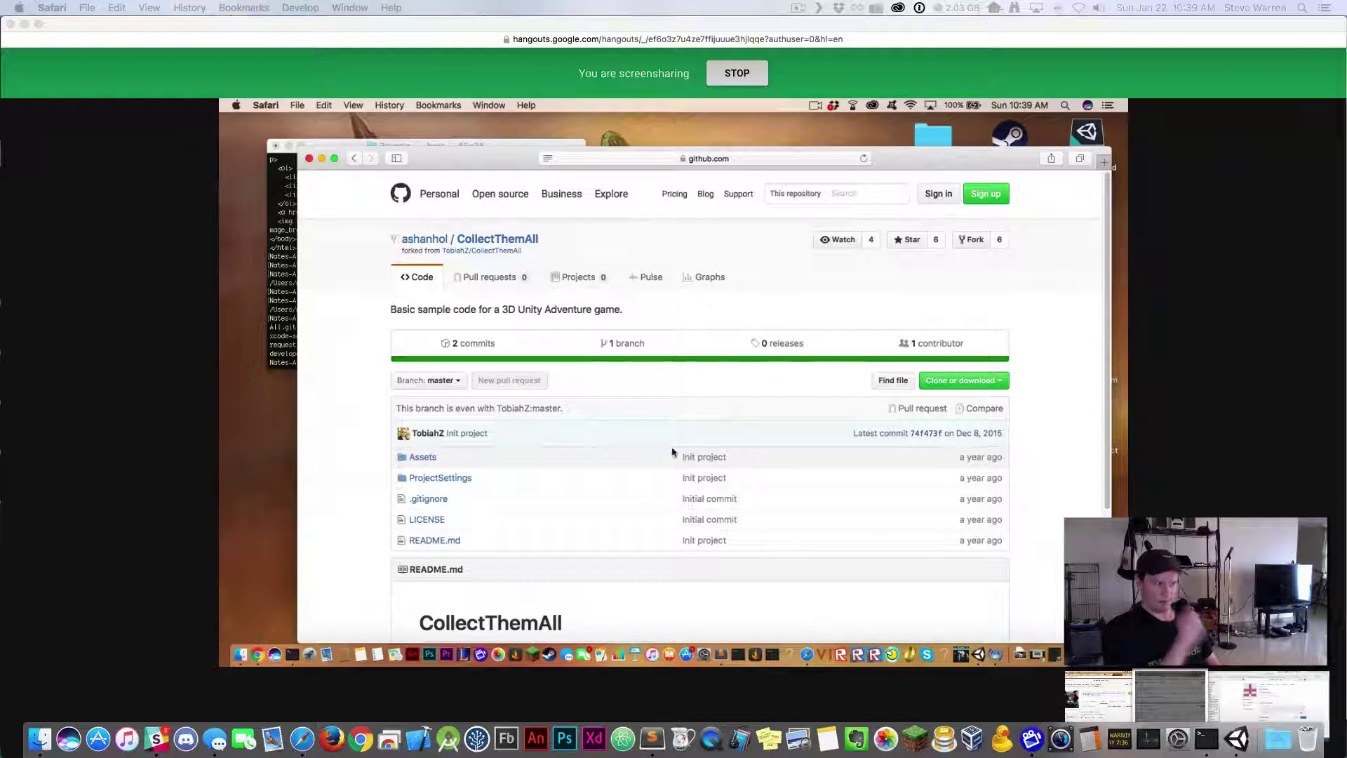
Open the repository's Assets folder, then its Scripts subfolder
{"action": "left_click", "coordinate": [423, 456]}
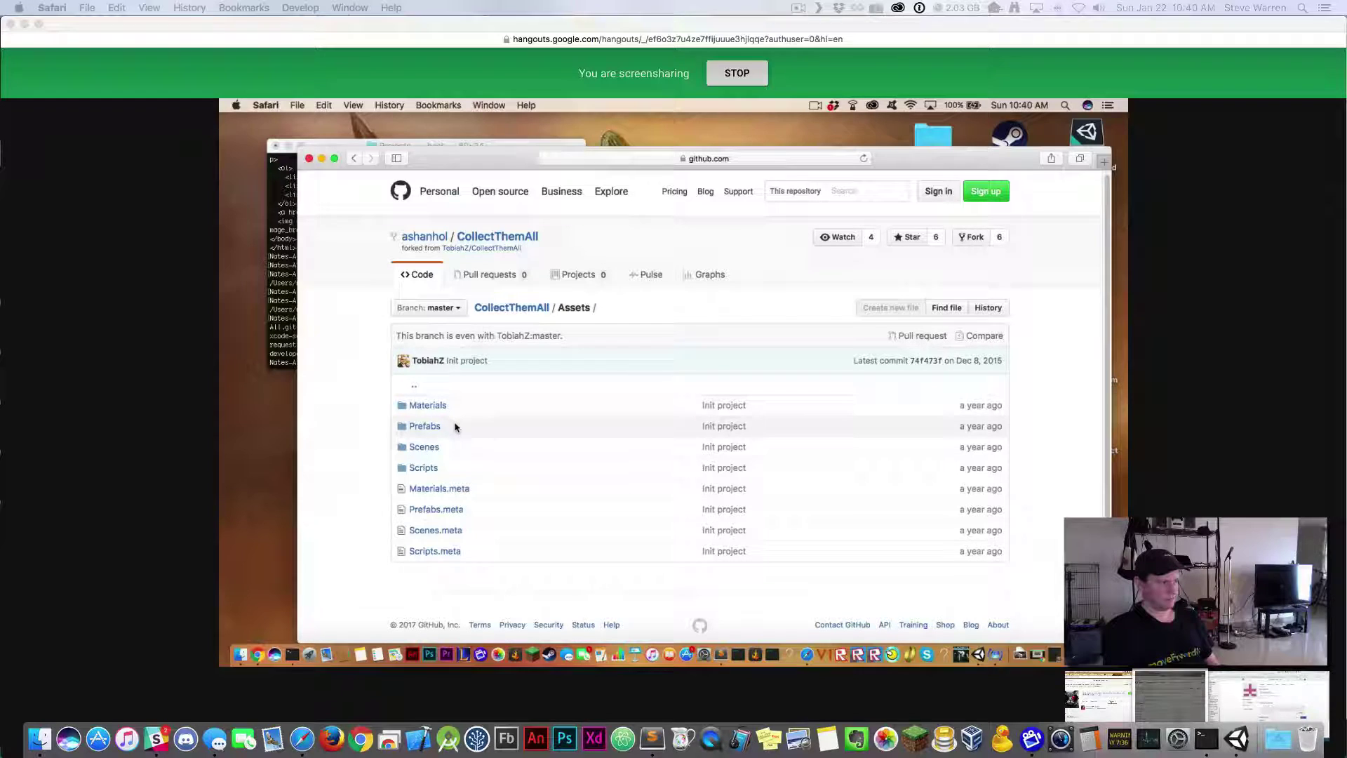
{"action": "scroll", "coordinate": [455, 428], "scroll_direction": "down", "scroll_amount": 1}
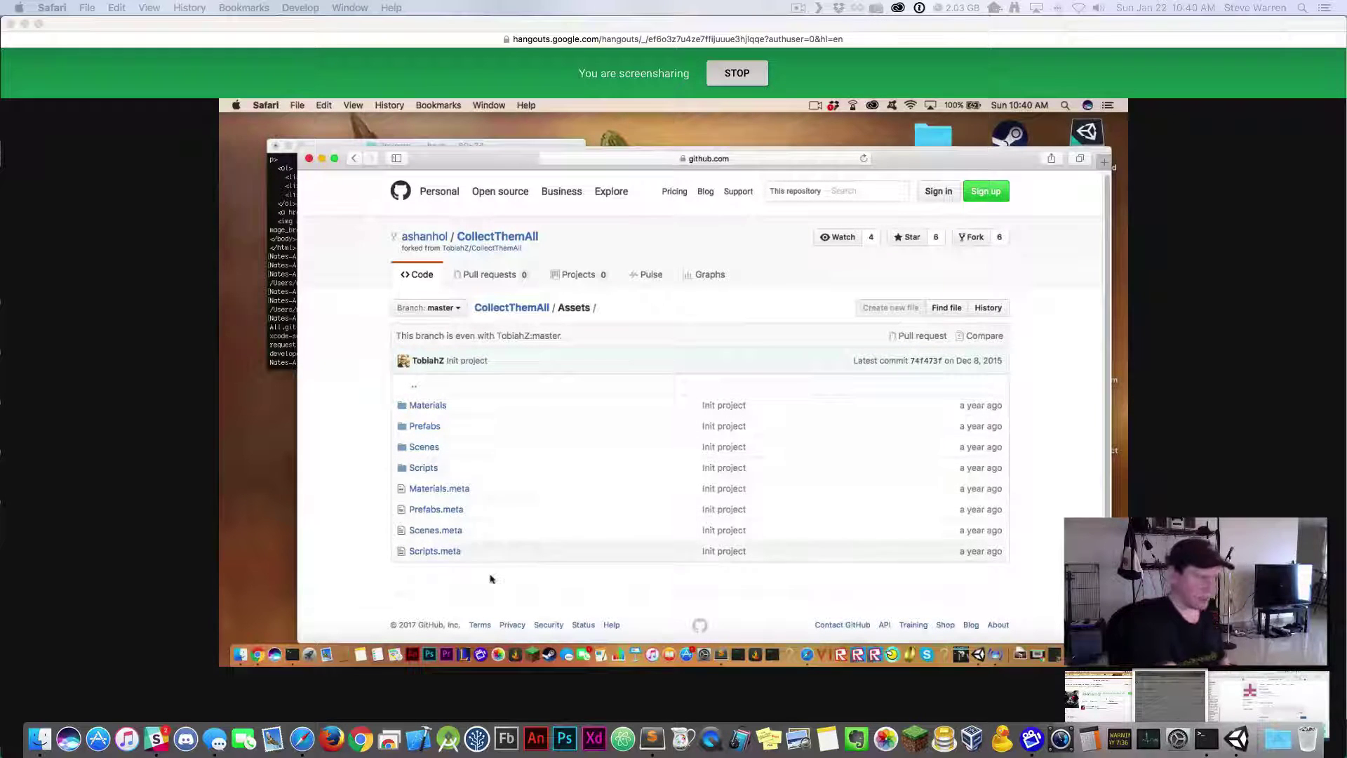
{"action": "scroll", "coordinate": [623, 523], "scroll_direction": "down", "scroll_amount": 1}
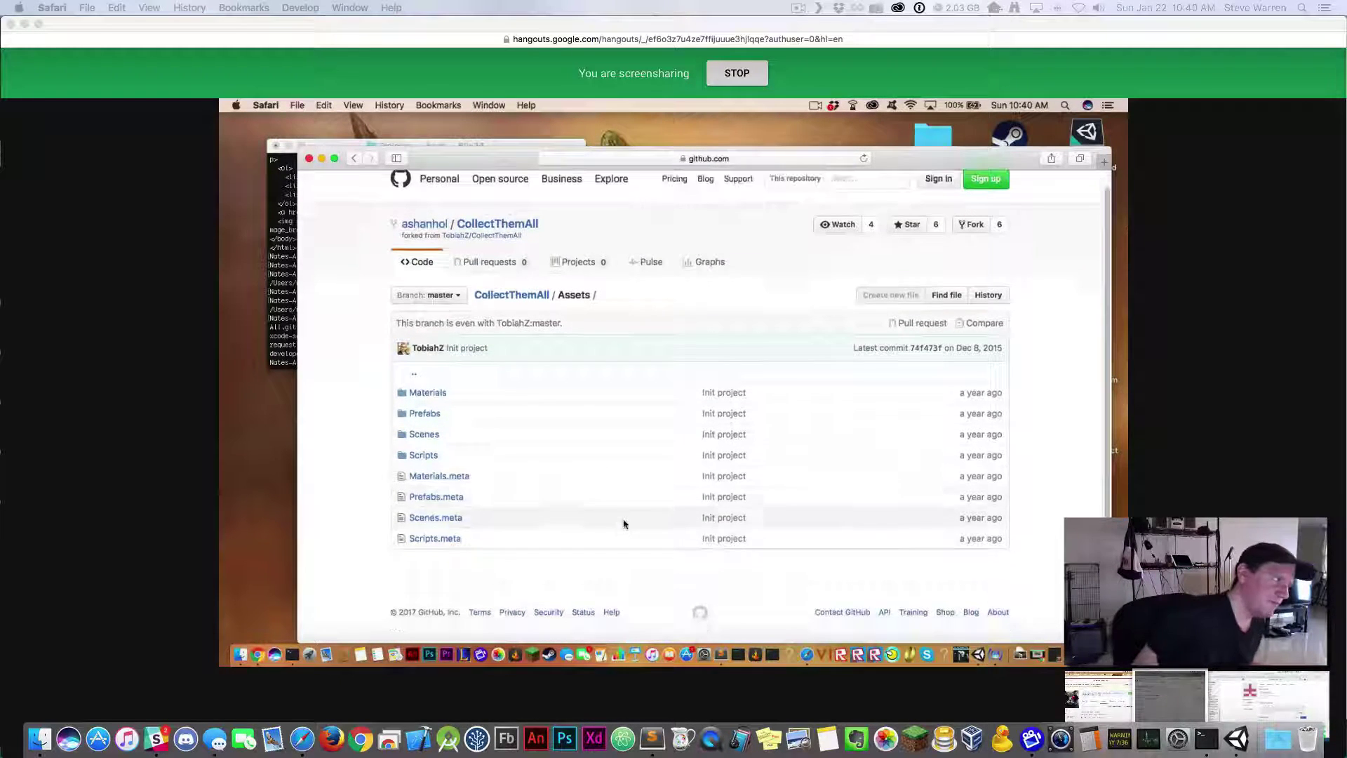
{"action": "scroll", "coordinate": [624, 528], "scroll_direction": "up", "scroll_amount": 1}
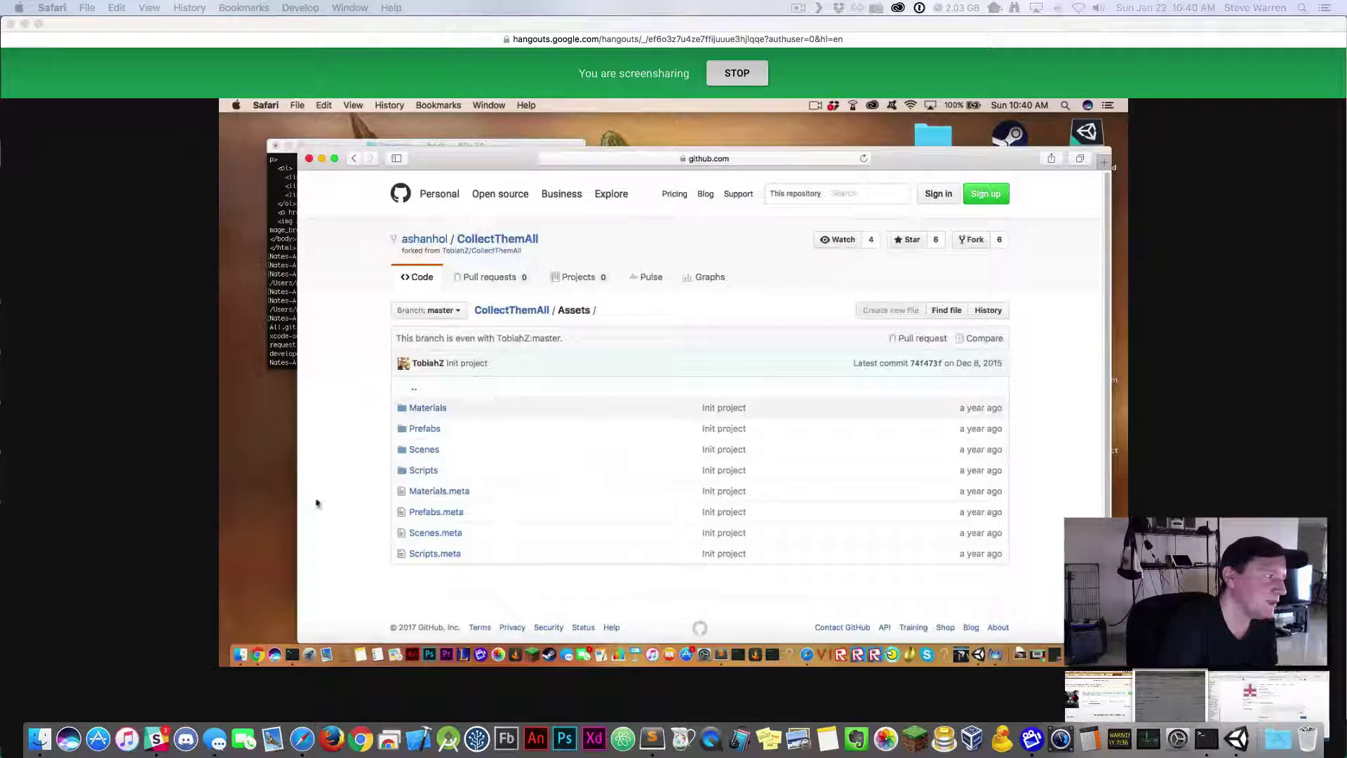
{"action": "scroll", "coordinate": [381, 503], "scroll_direction": "down", "scroll_amount": 1}
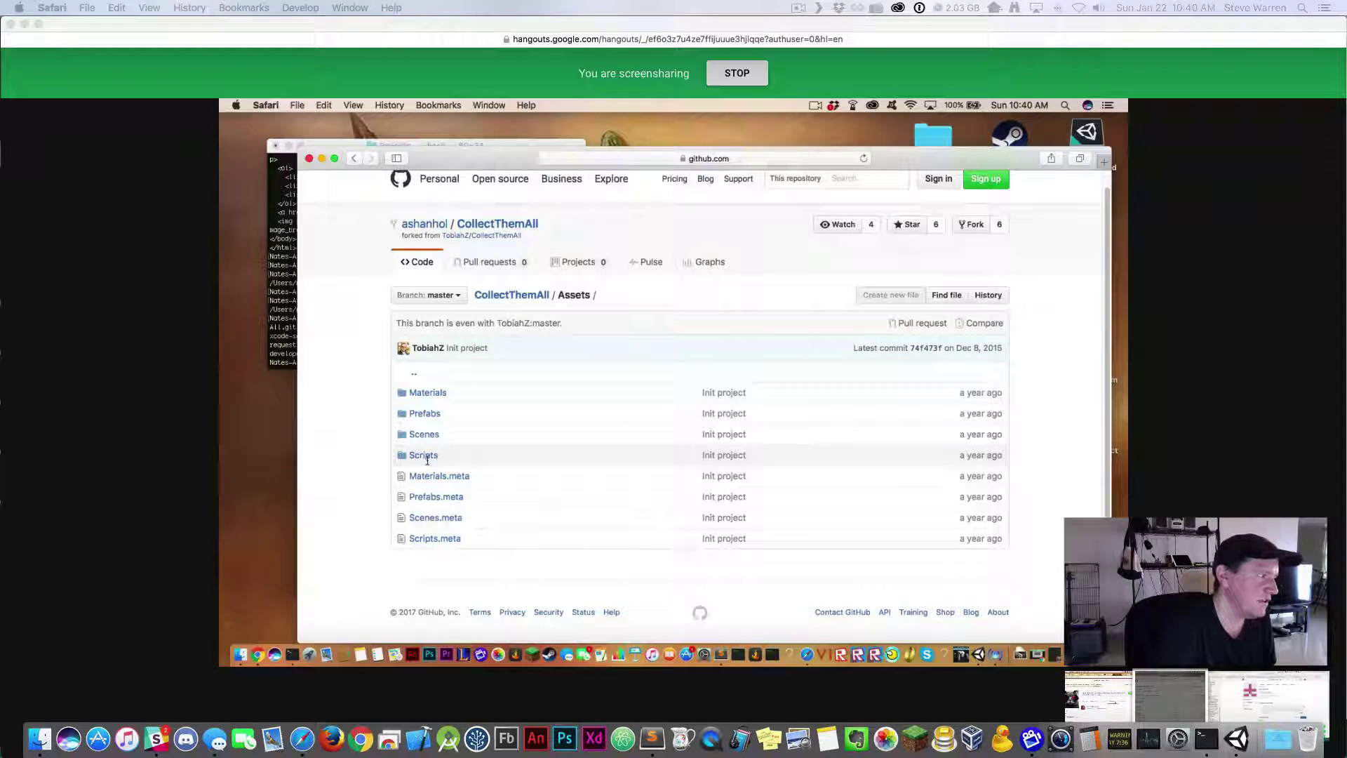
{"action": "left_click", "coordinate": [425, 457]}
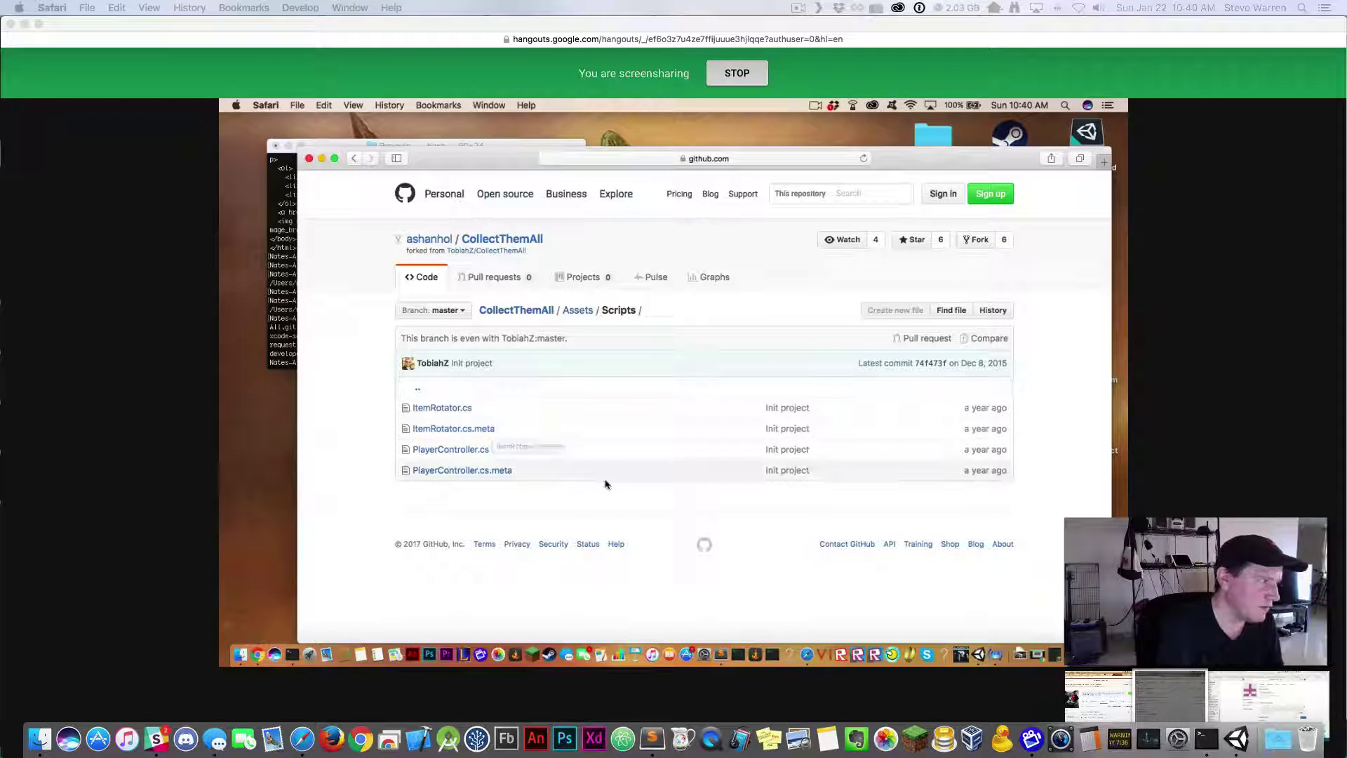
Open ItemRotator.cs and highlight line 5 of its code
{"action": "left_click", "coordinate": [463, 409]}
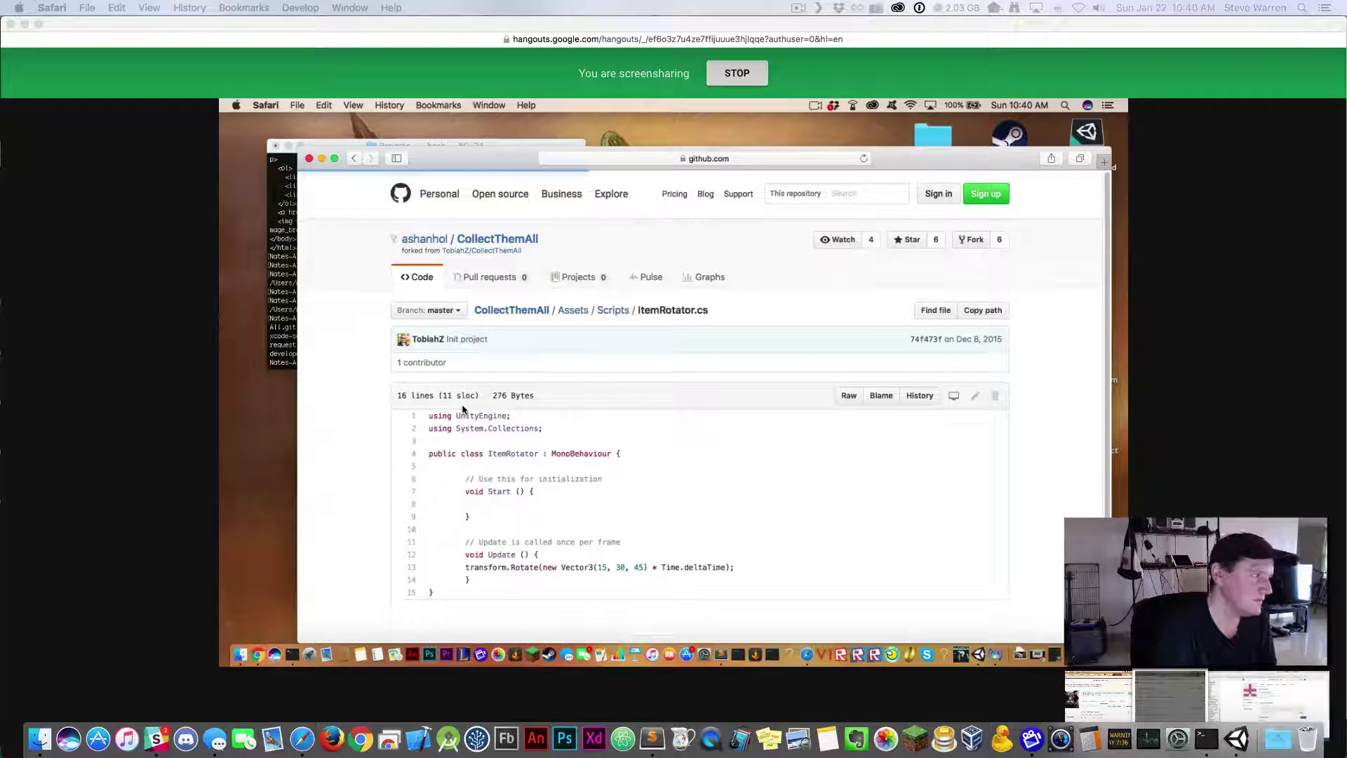
{"action": "scroll", "coordinate": [491, 434], "scroll_direction": "down", "scroll_amount": 2}
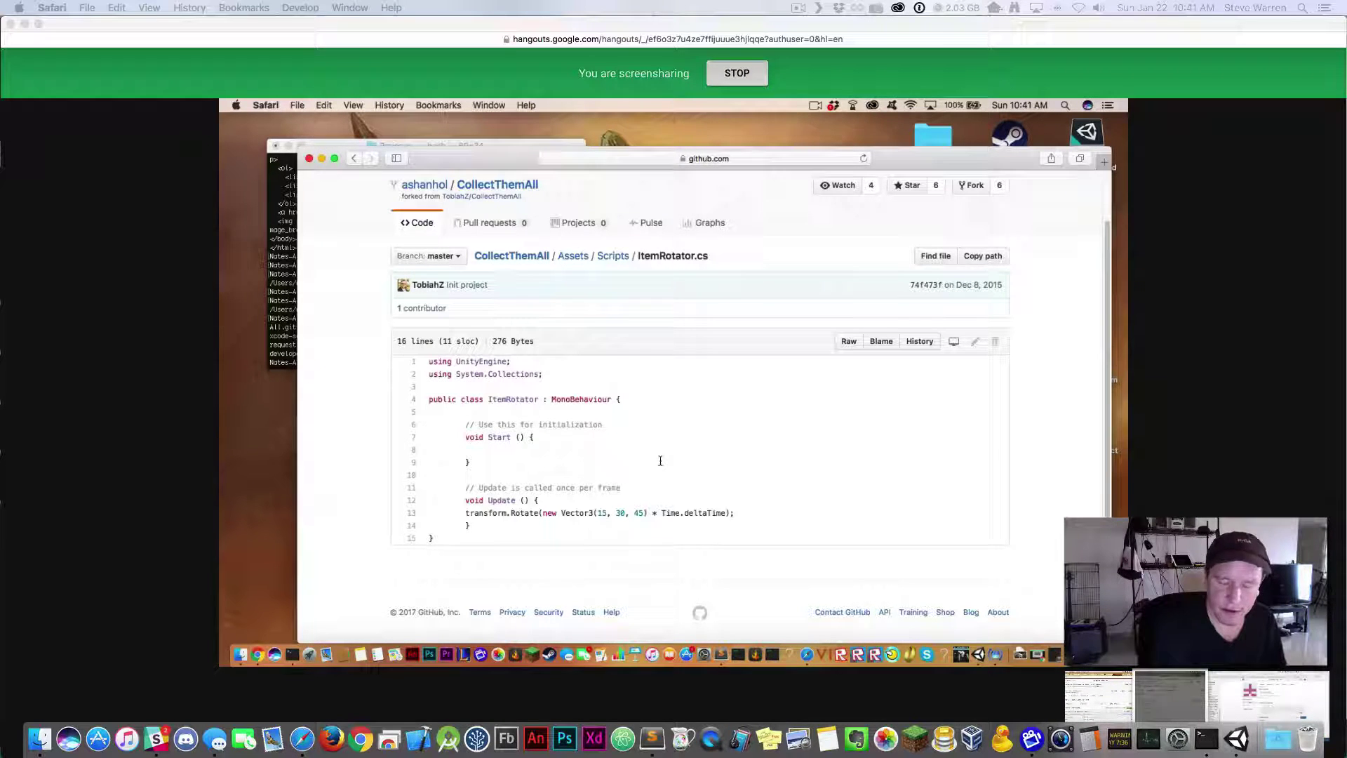
{"action": "triple_click", "coordinate": [637, 461]}
{"action": "left_click", "coordinate": [637, 461]}
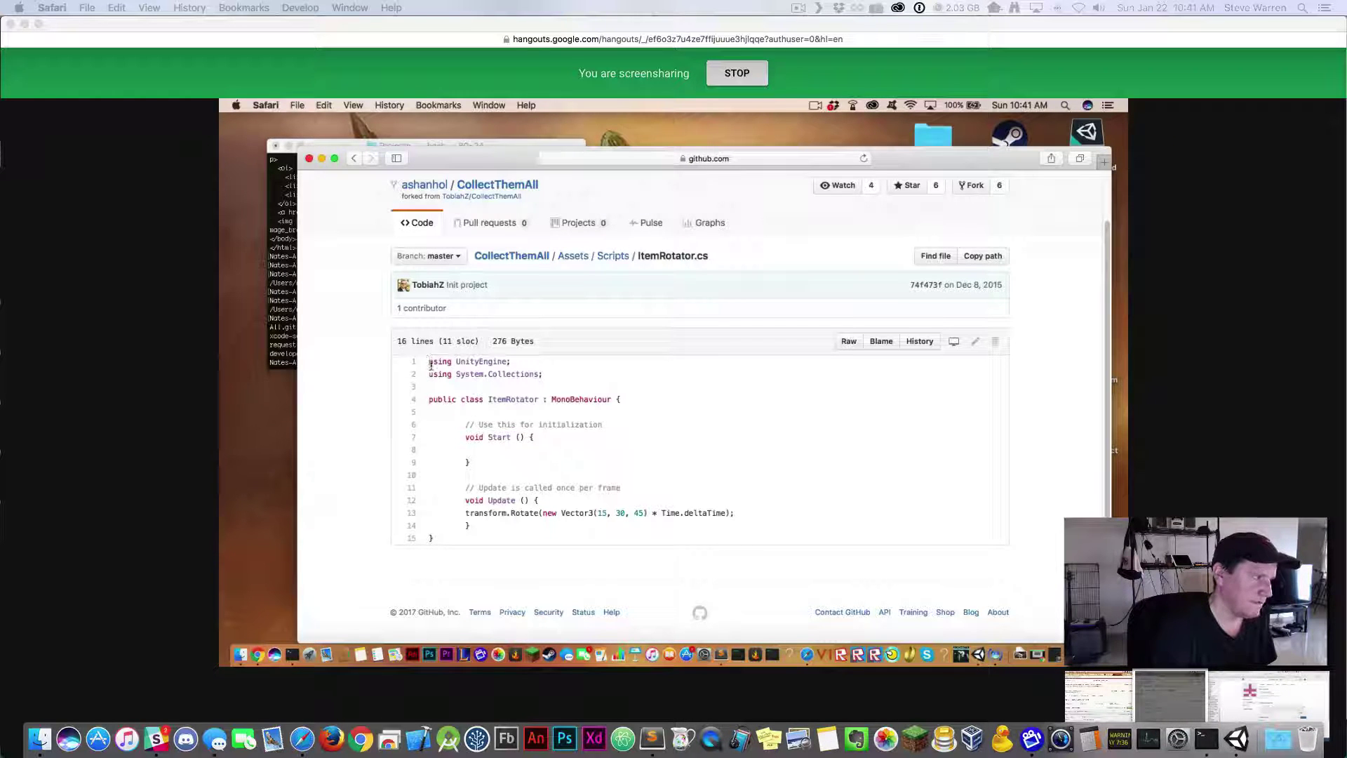
{"action": "left_click_drag", "start_coordinate": [430, 364], "coordinate": [535, 396]}
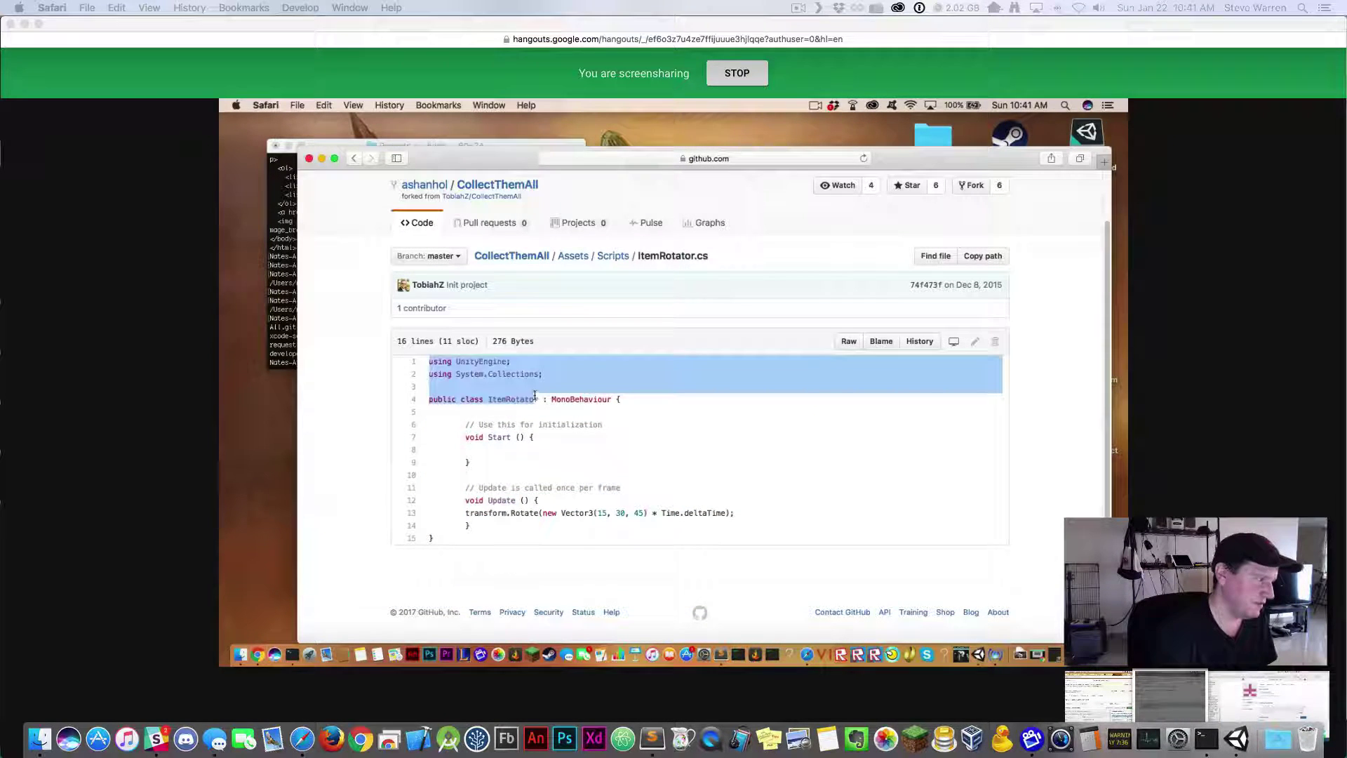
{"action": "left_click", "coordinate": [535, 397]}
{"action": "left_click", "coordinate": [414, 412]}
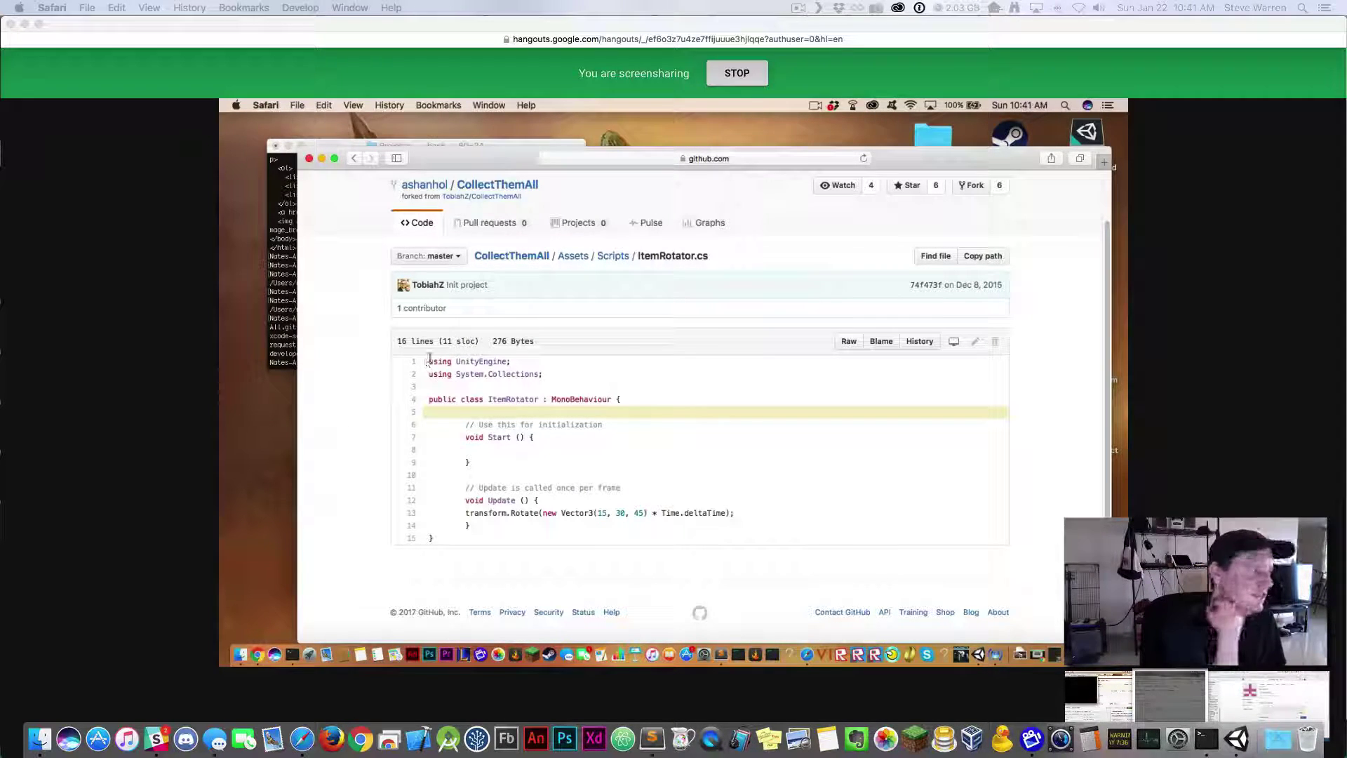
Select the whole 15-line code listing, then minimize the Safari window
{"action": "left_click_drag", "start_coordinate": [429, 359], "coordinate": [505, 539]}
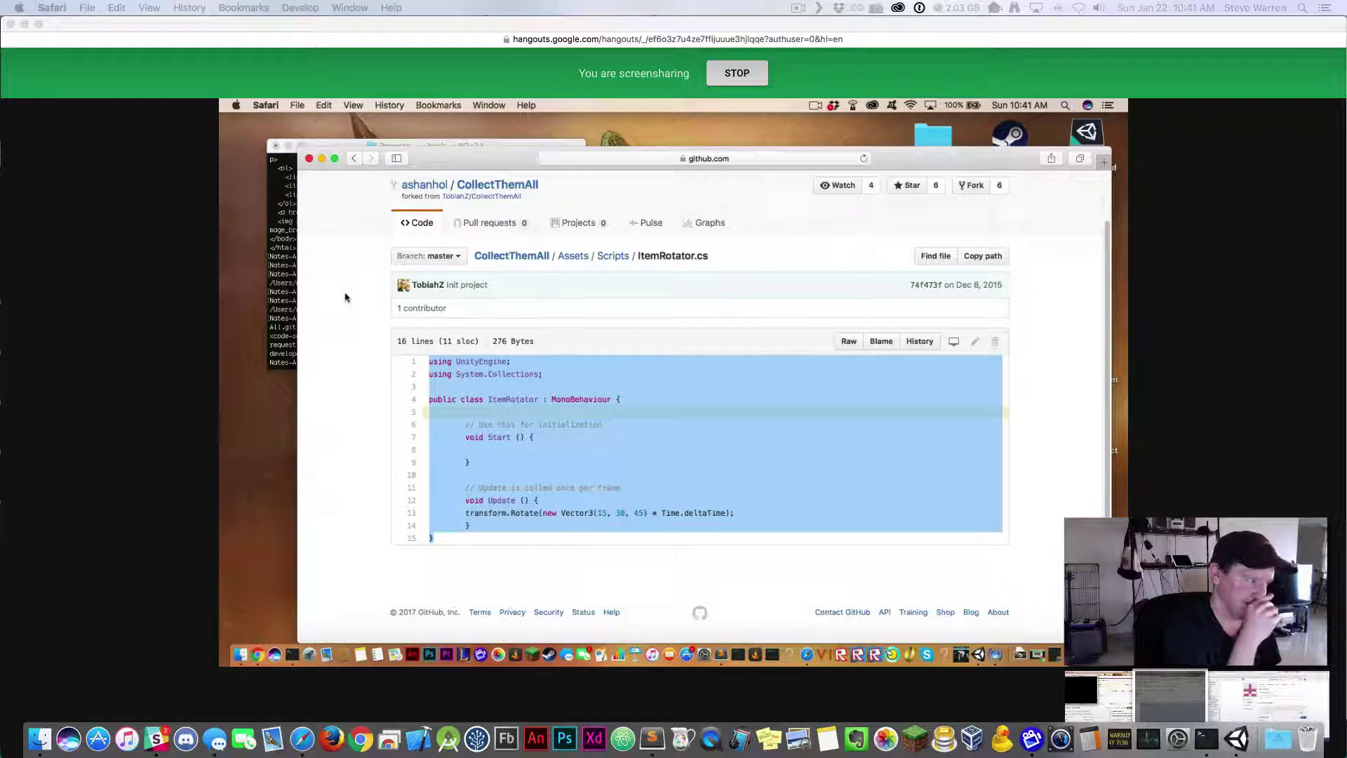
{"action": "left_click", "coordinate": [372, 337]}
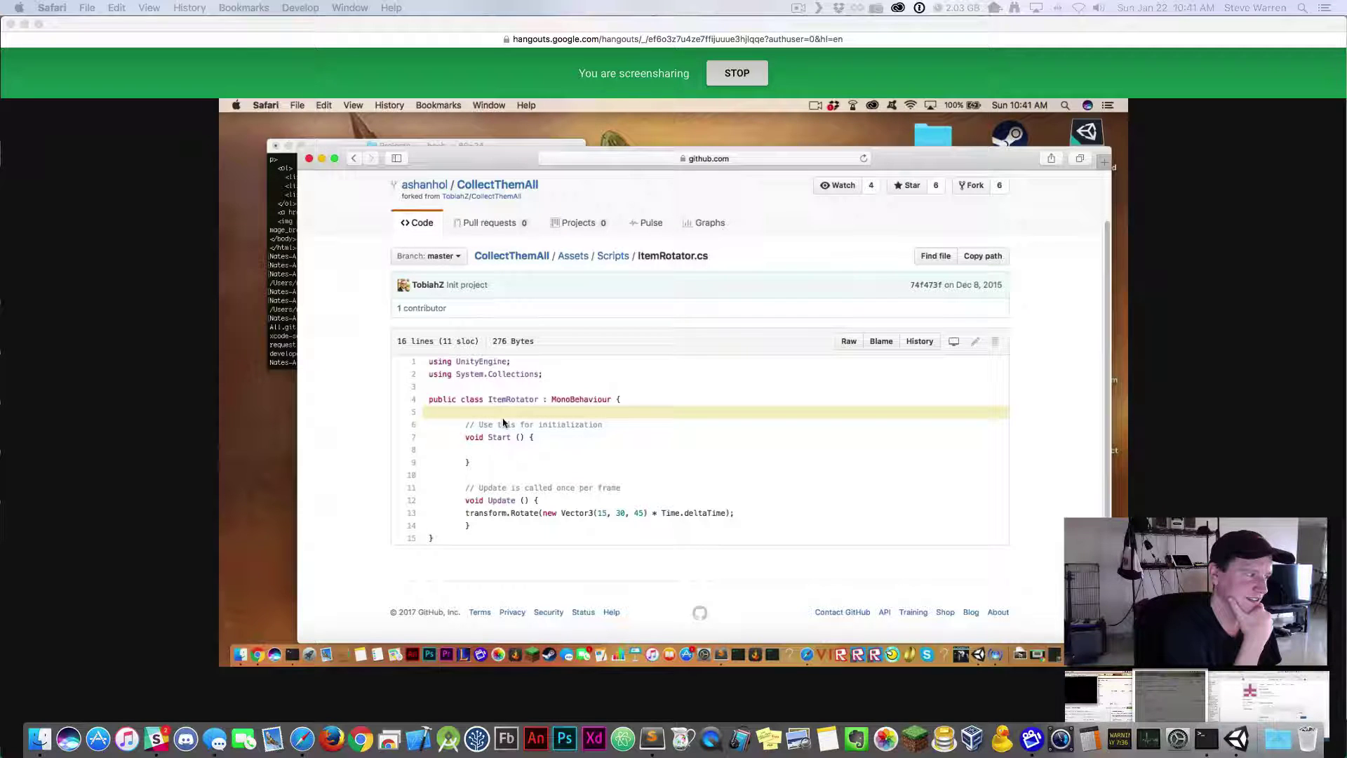
{"action": "left_click", "coordinate": [321, 159]}
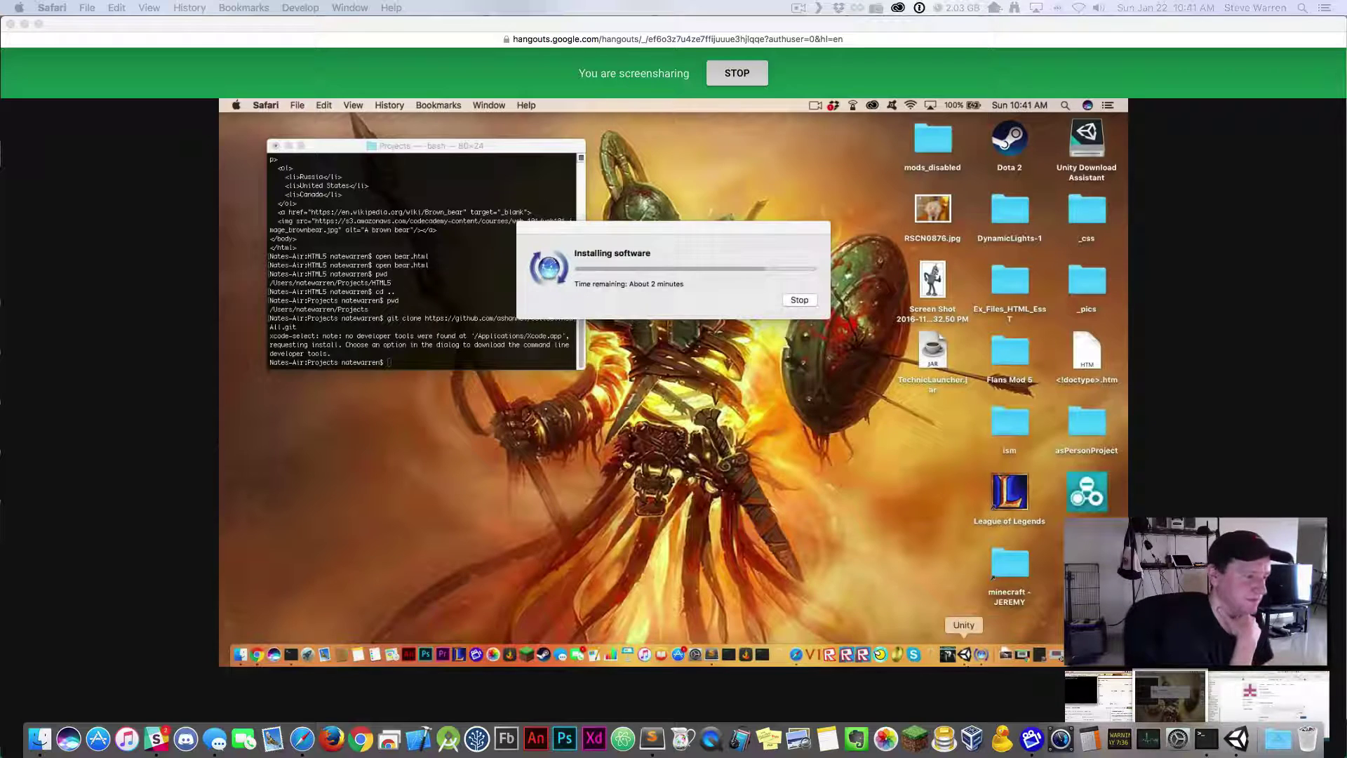
In Unity, create a new folder under Assets named Prefabs
{"action": "left_click", "coordinate": [964, 654]}
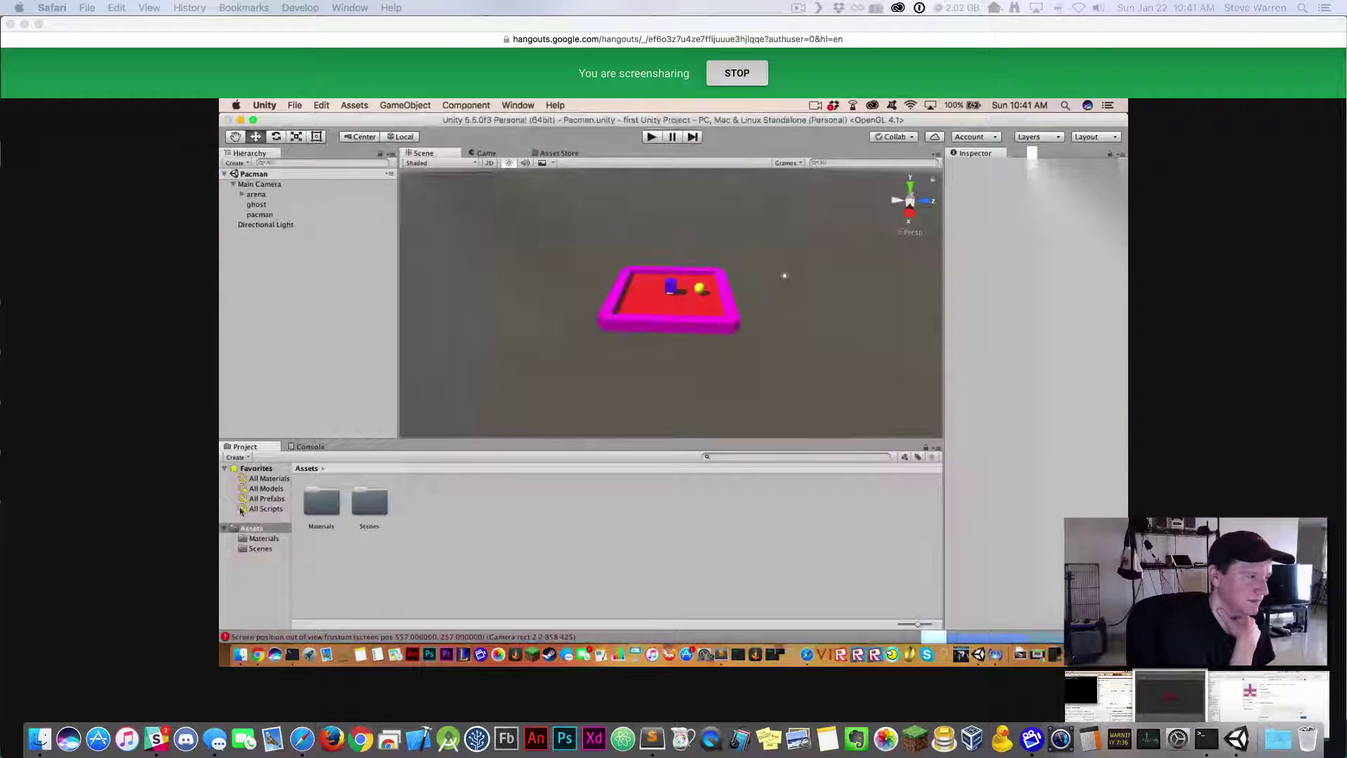
{"action": "right_click", "coordinate": [419, 521]}
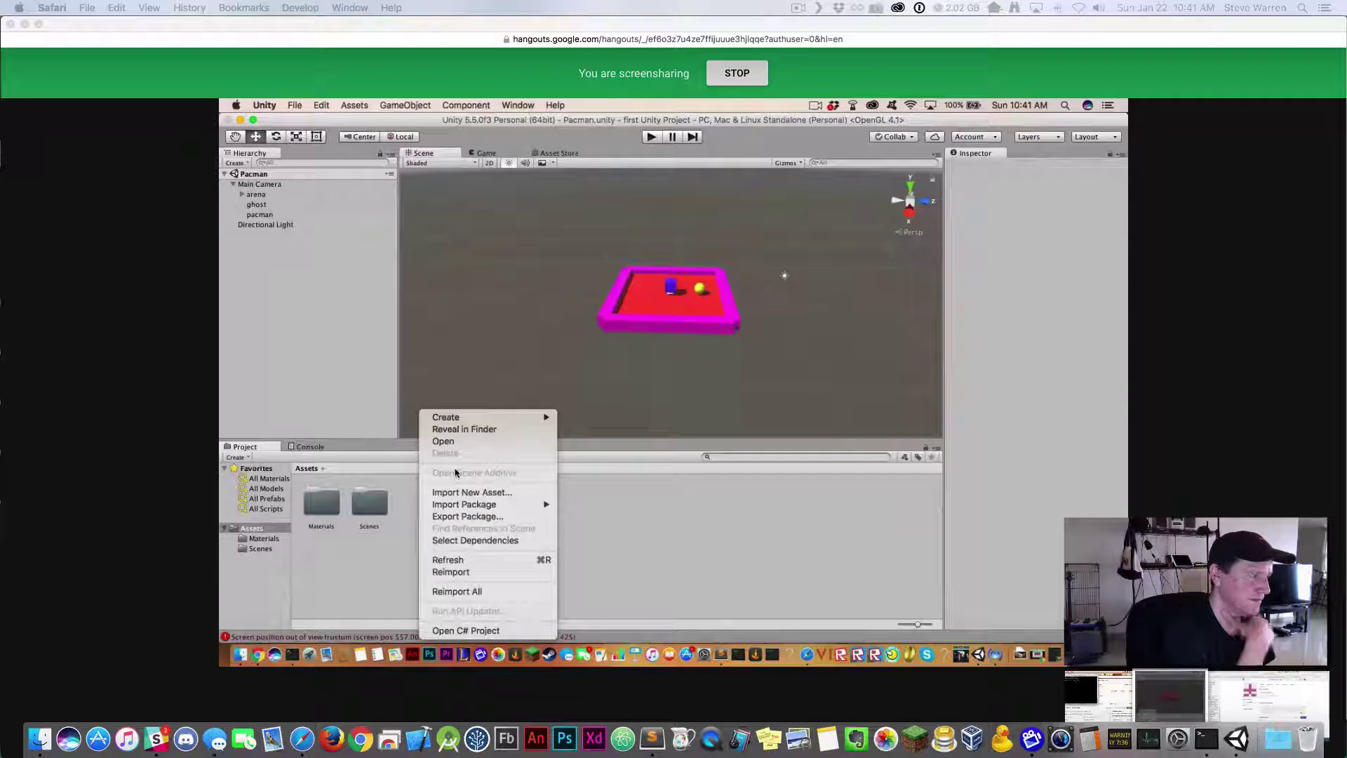
{"action": "mouse_move", "coordinate": [505, 416]}
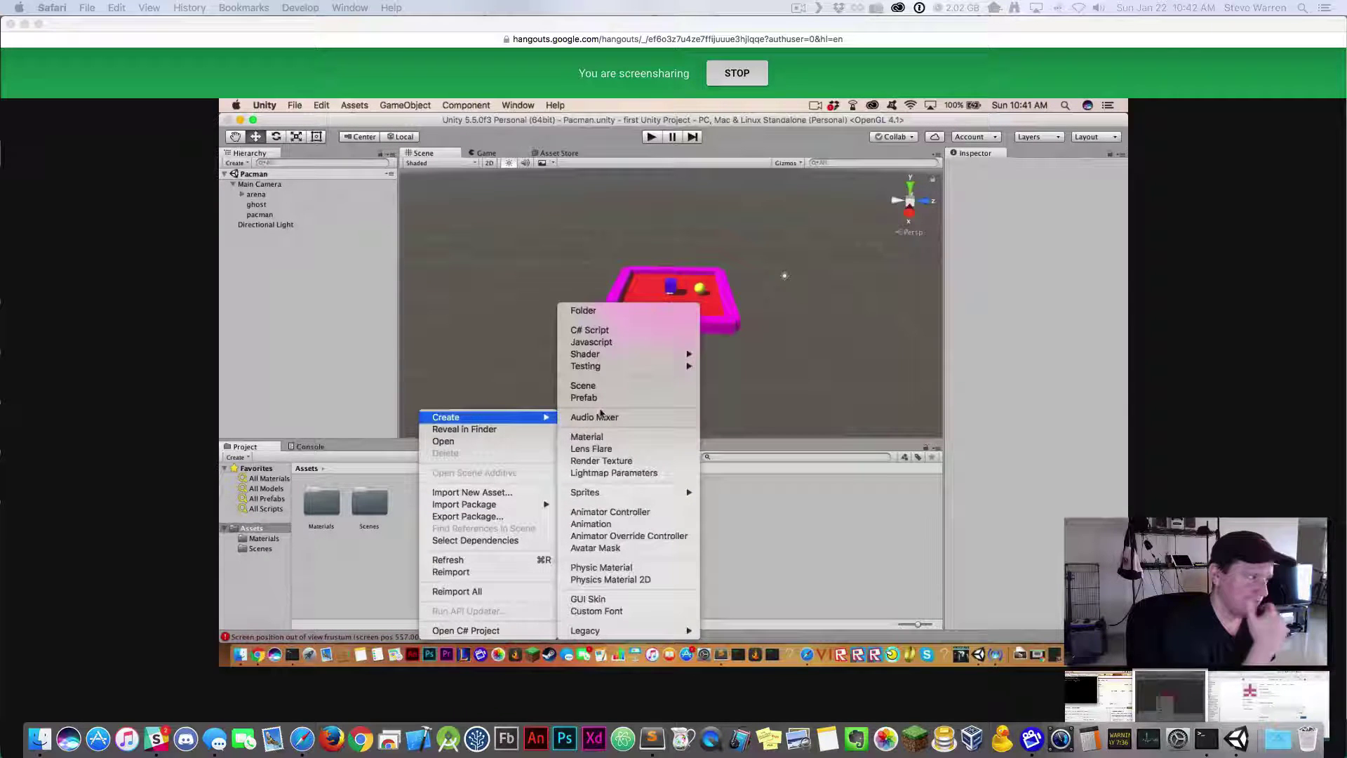
{"action": "left_click", "coordinate": [602, 310]}
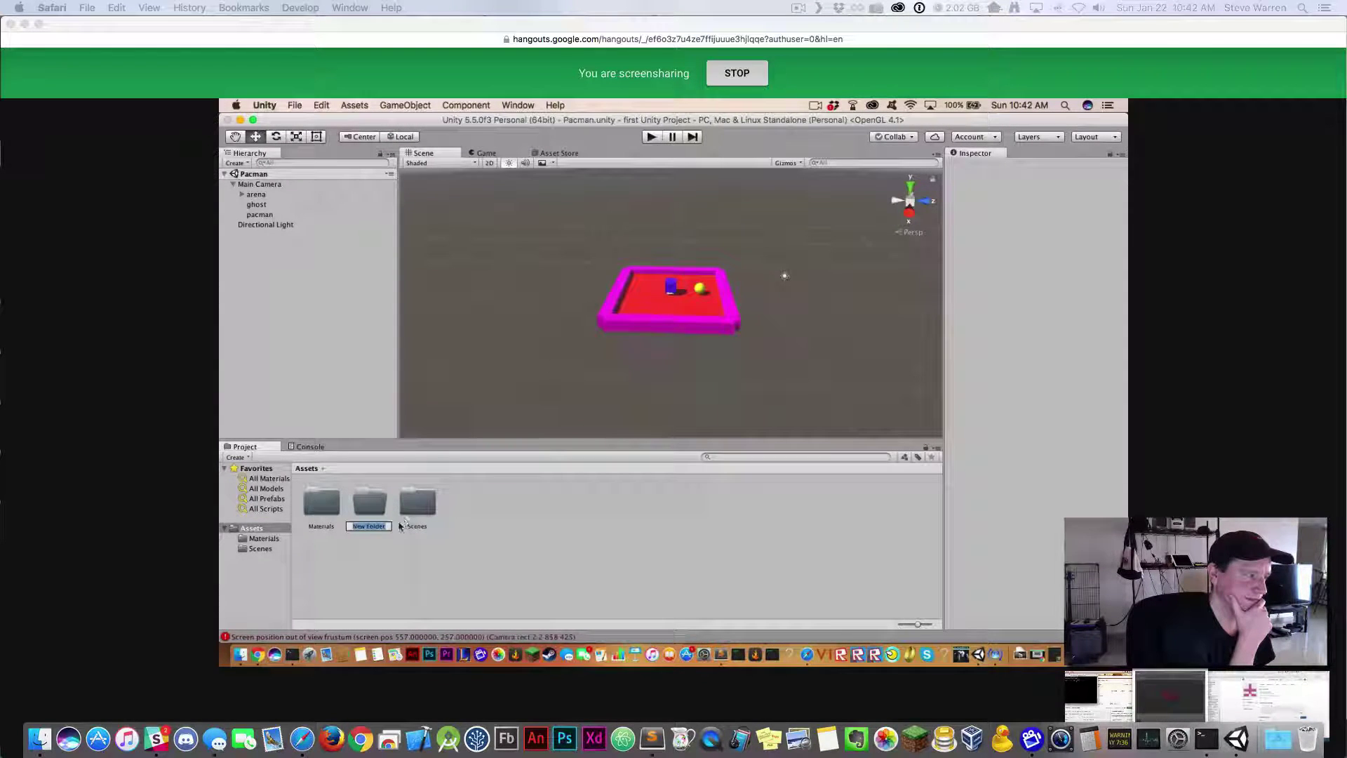
{"action": "type", "text": "p"}
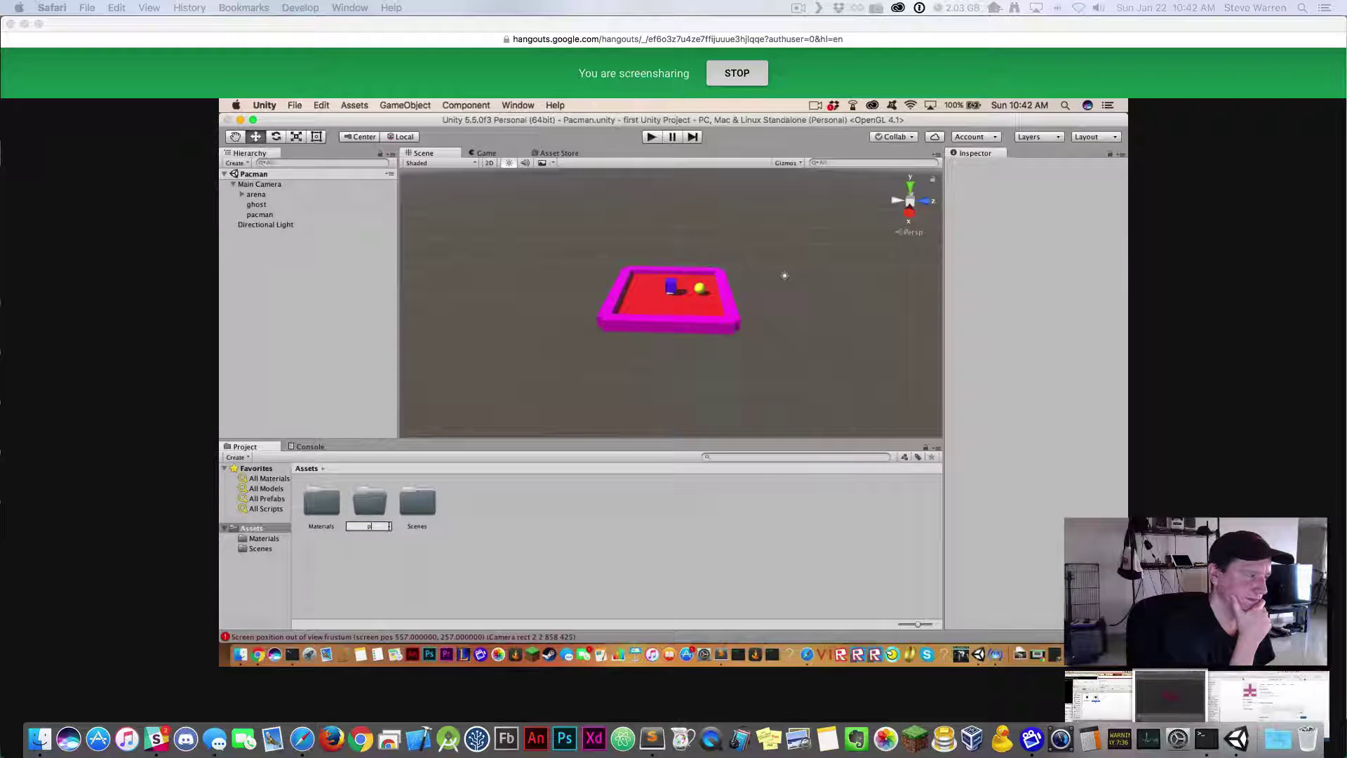
{"action": "type", "text": "re"}
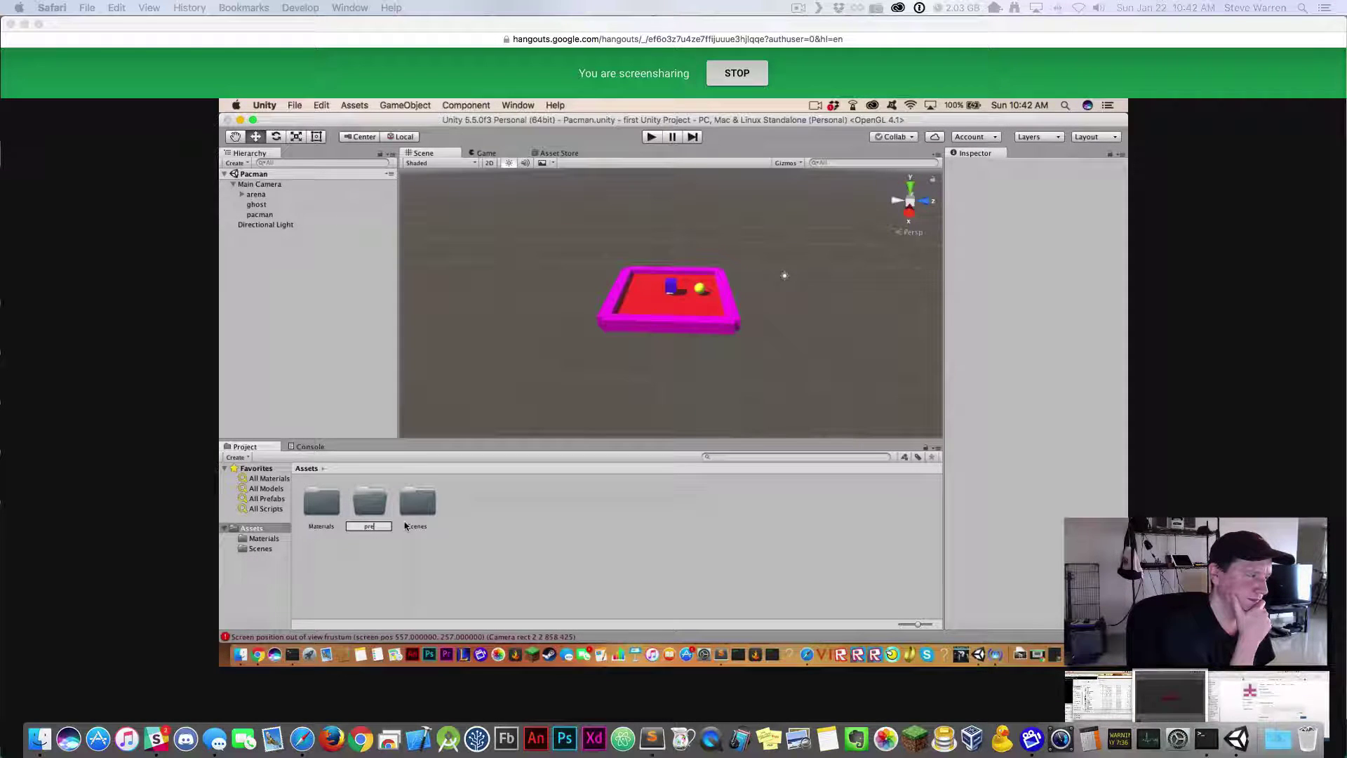
{"action": "key", "text": "BackSpace"}
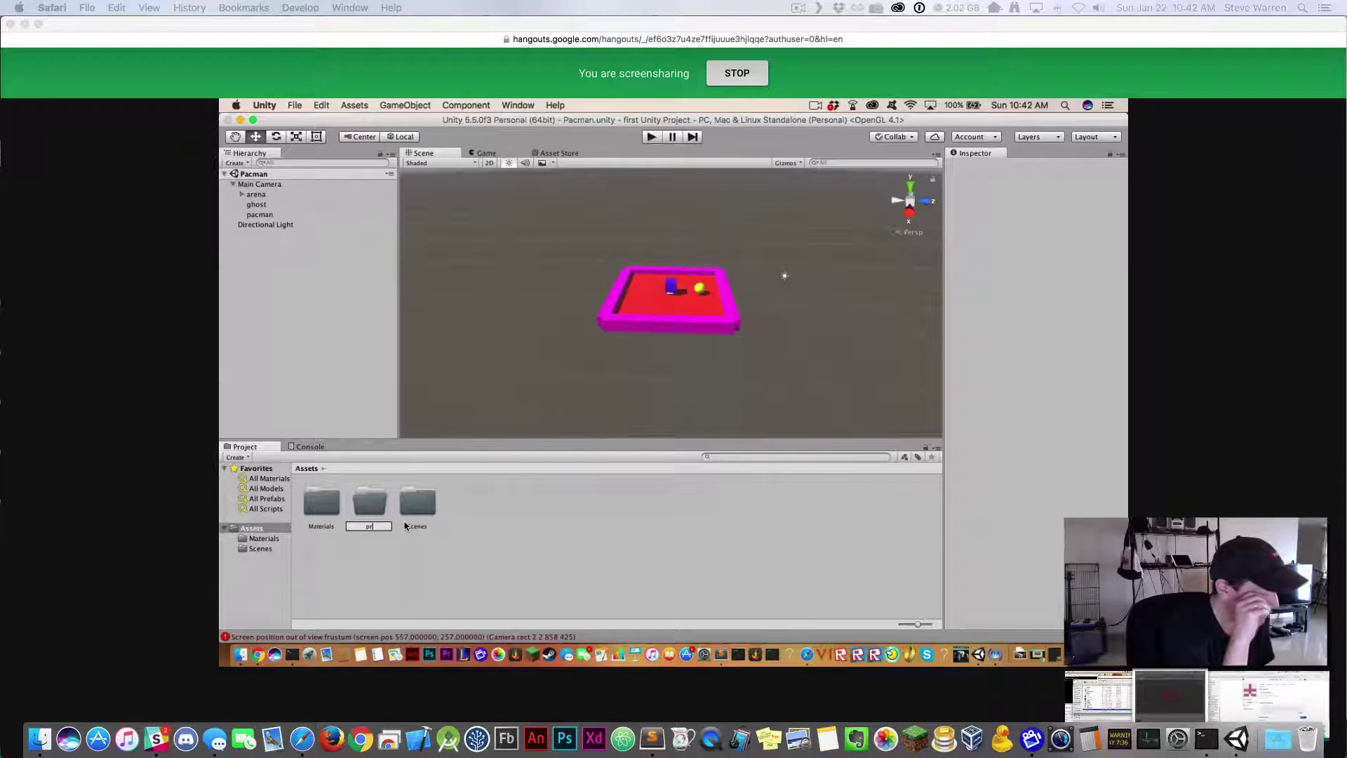
{"action": "key", "text": "BackSpace"}
{"action": "key", "text": "BackSpace"}
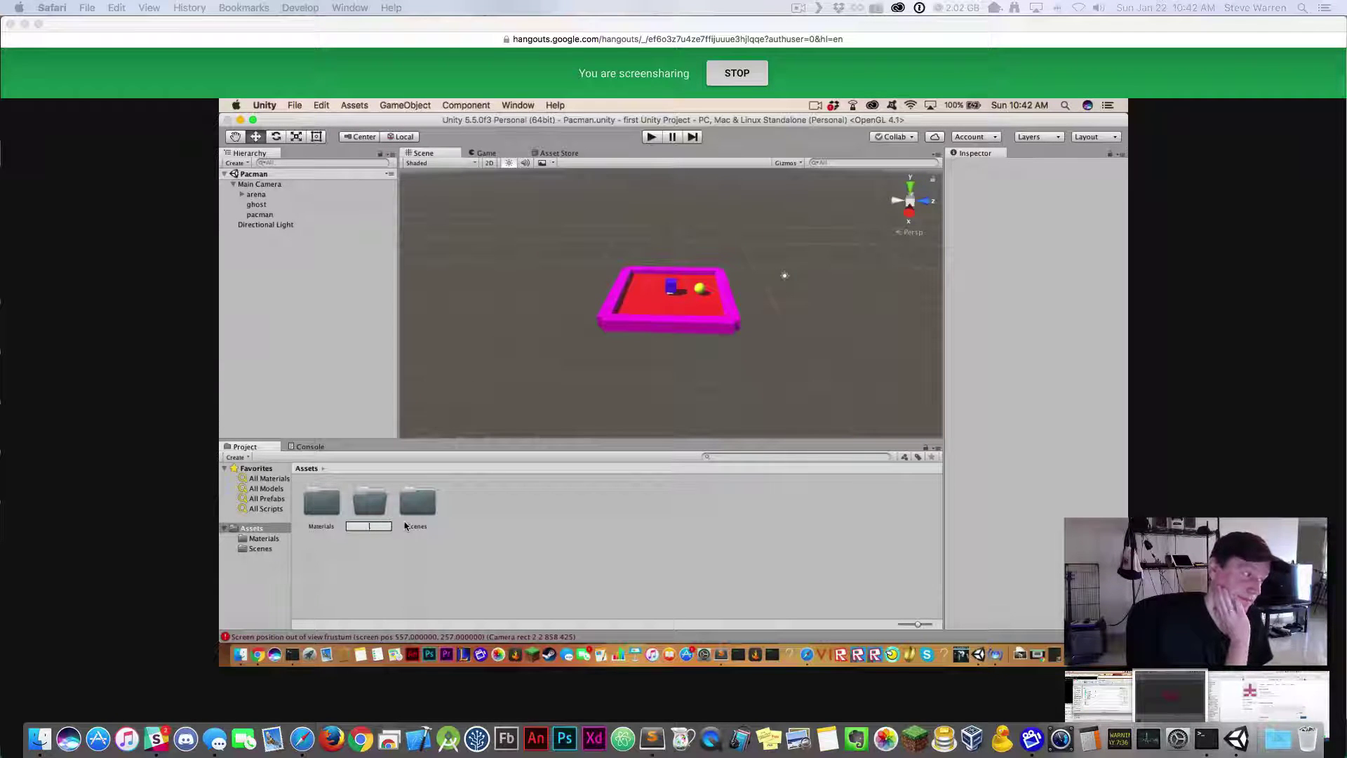
{"action": "type", "text": "Pre"}
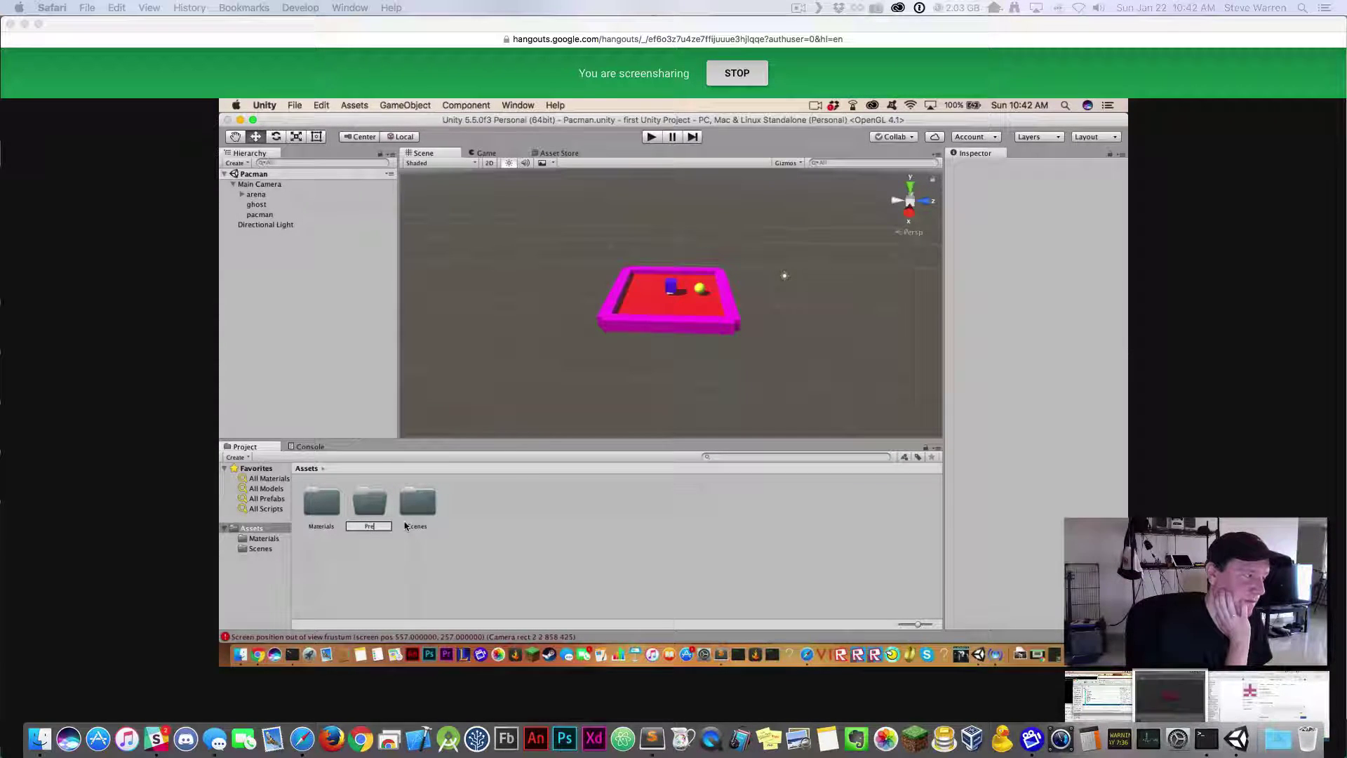
{"action": "type", "text": "fabs"}
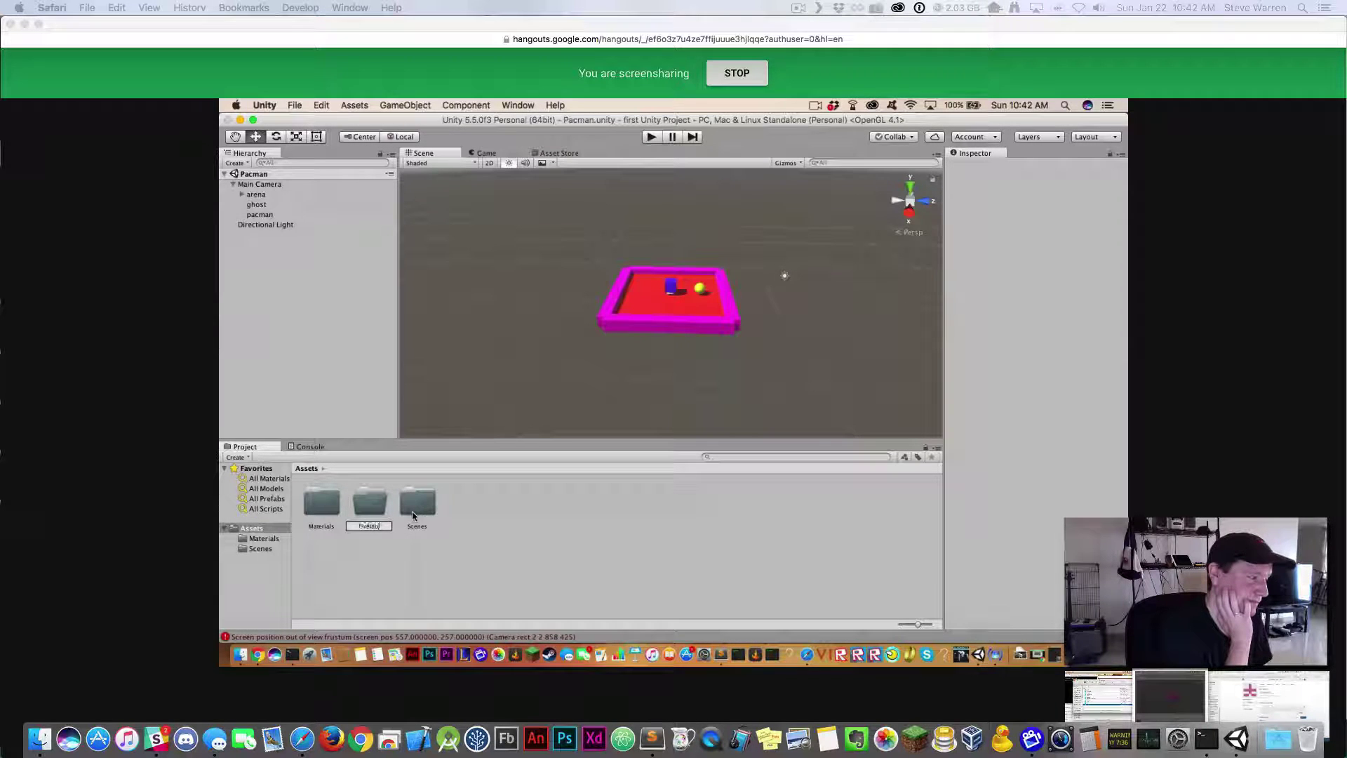
{"action": "key", "text": "Return"}
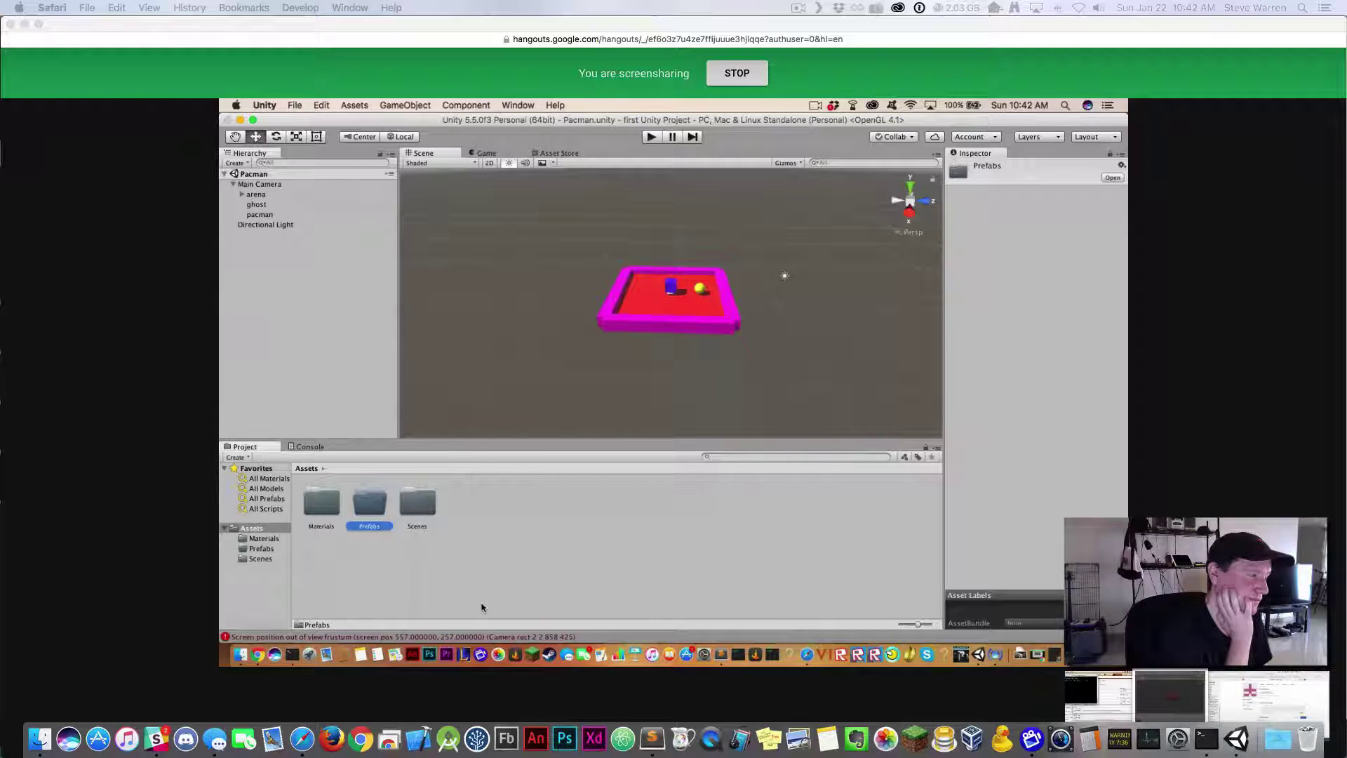
Select and then clear the Prefabs folder selection in the Assets panel
{"action": "left_click", "coordinate": [508, 560]}
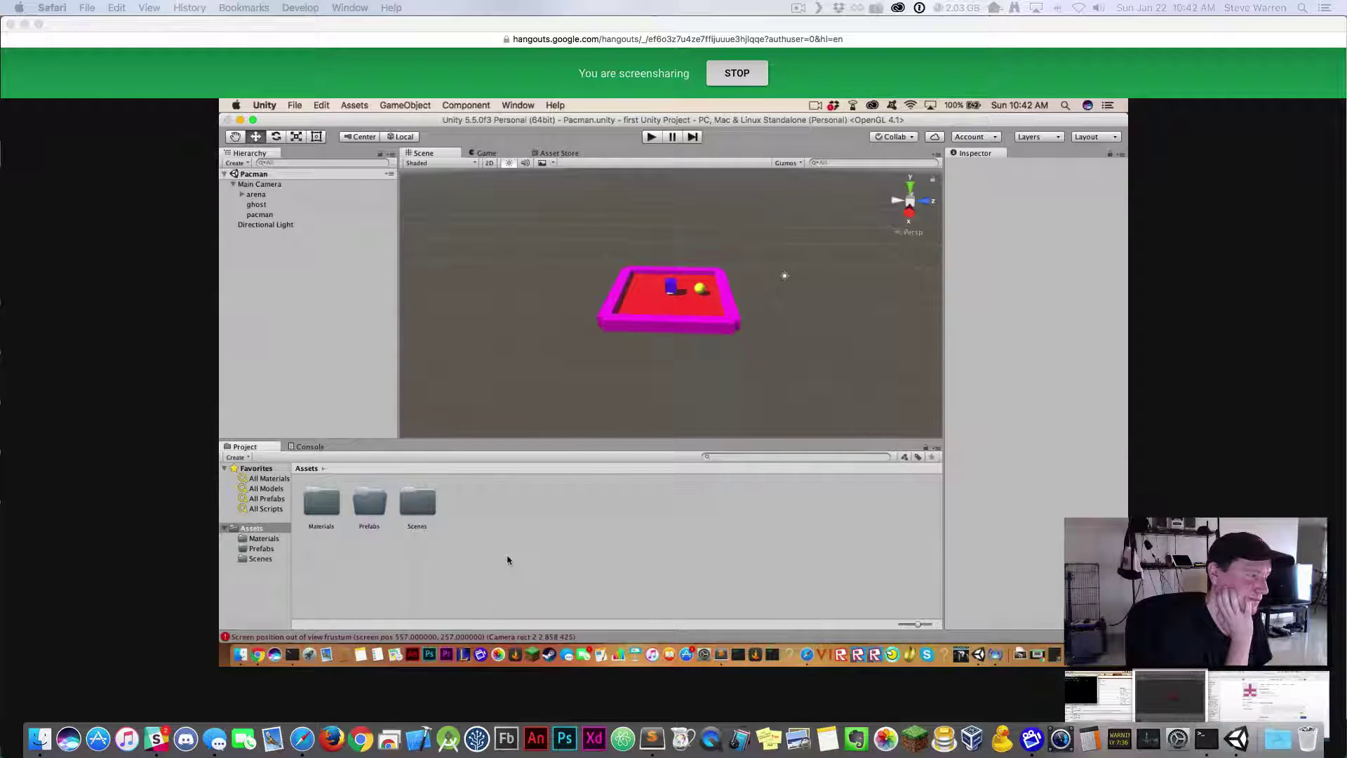
{"action": "left_click", "coordinate": [365, 510]}
{"action": "left_click", "coordinate": [1013, 201]}
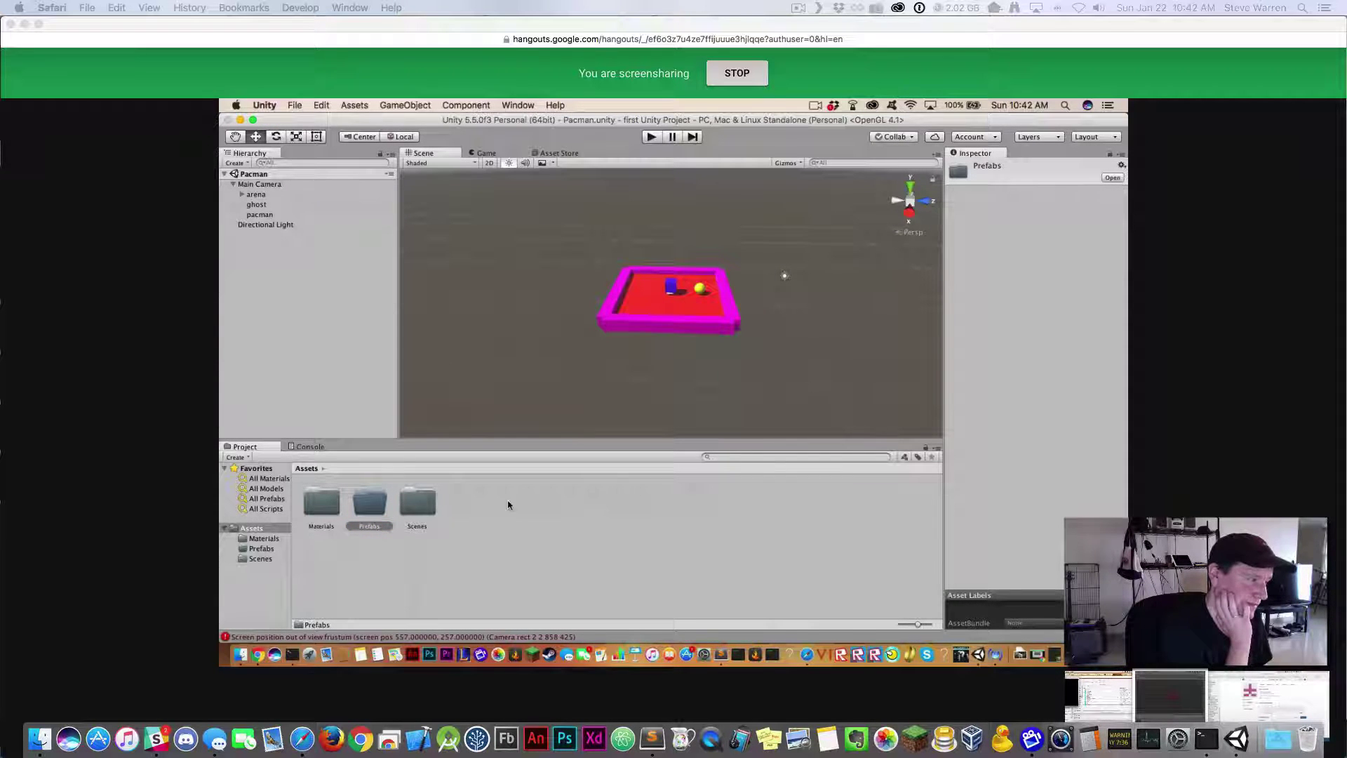
{"action": "left_click", "coordinate": [437, 551]}
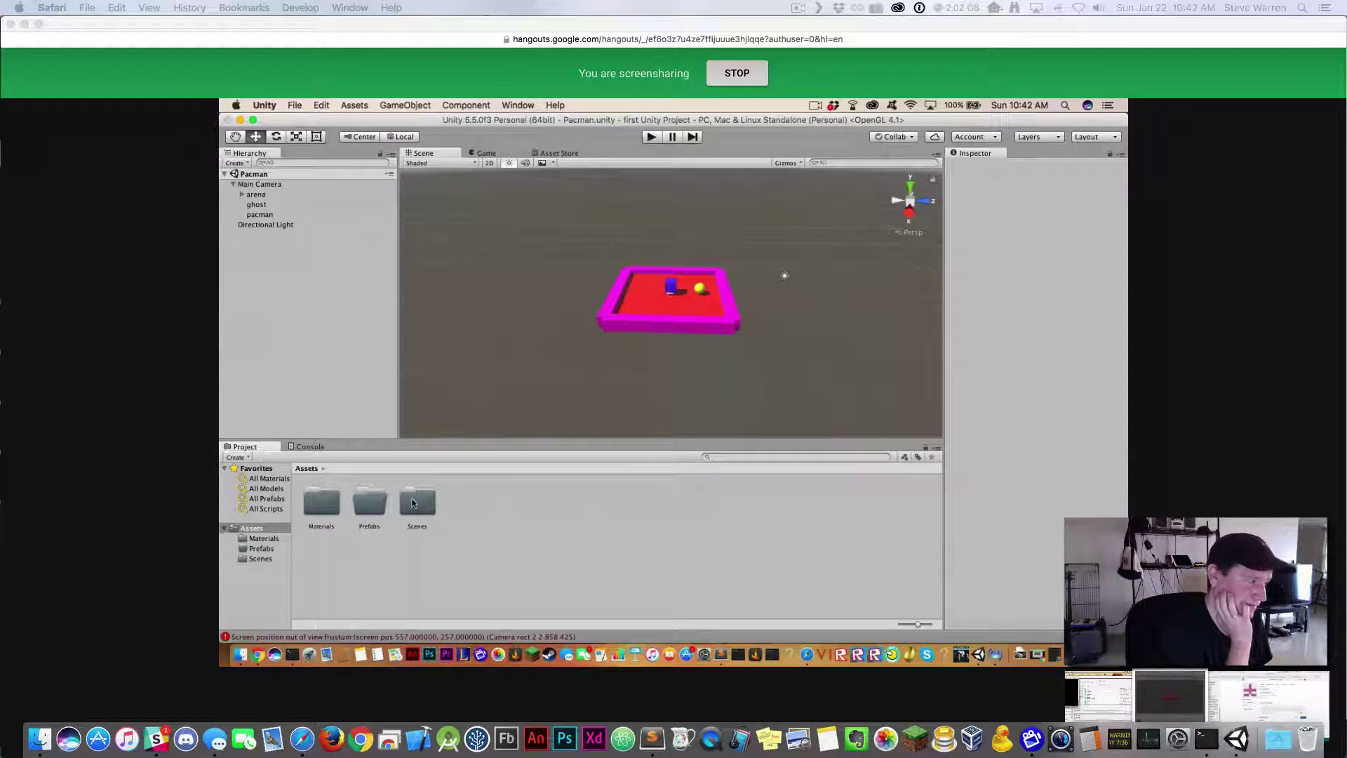
Create a Scripts folder in Assets, then briefly switch to Hangouts and back
{"action": "right_click", "coordinate": [517, 508]}
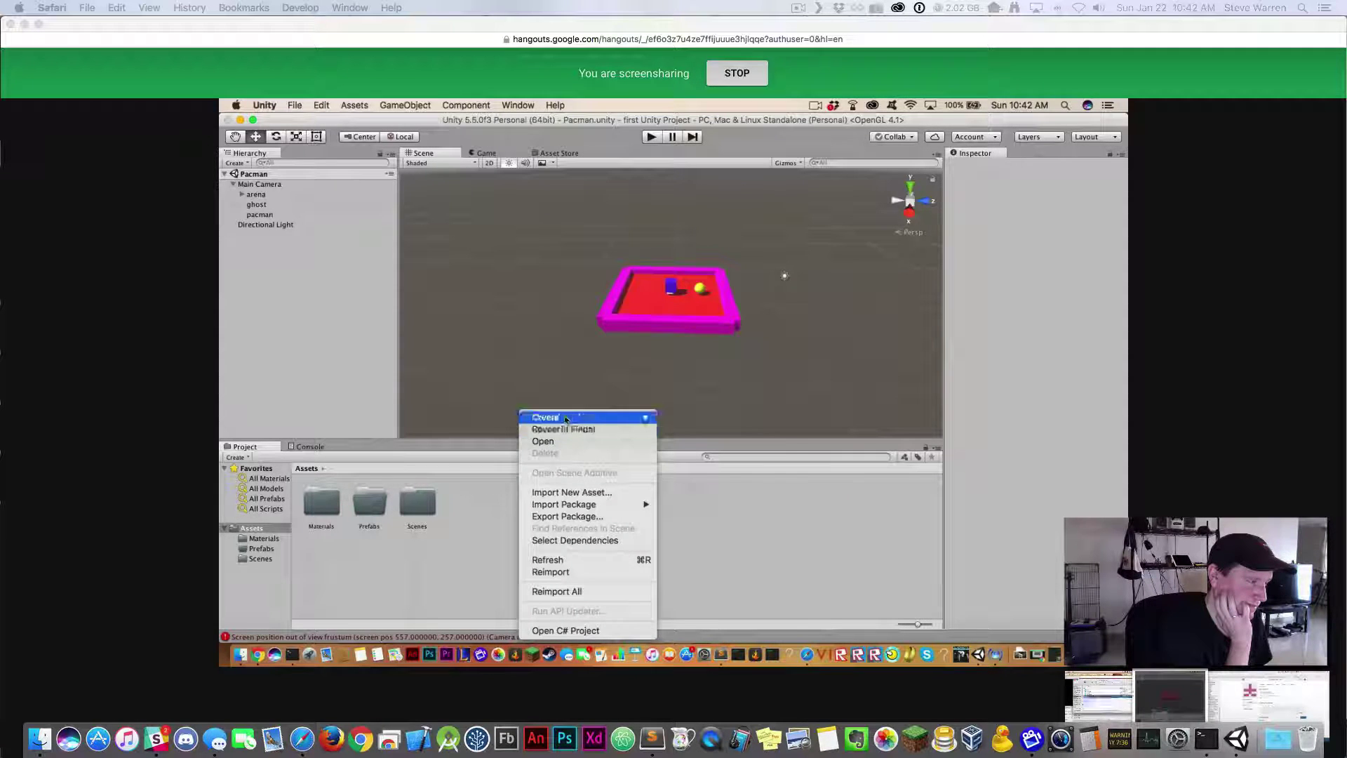
{"action": "mouse_move", "coordinate": [565, 419]}
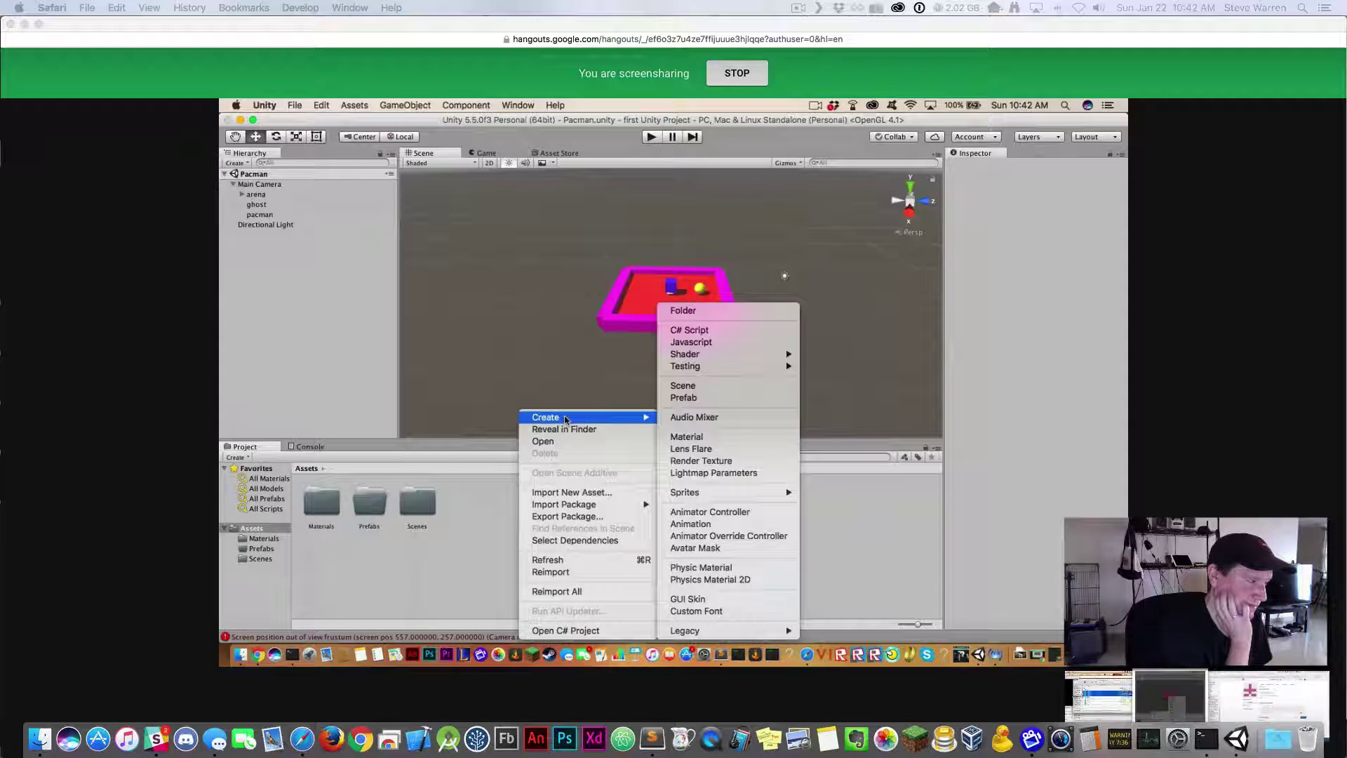
{"action": "left_click", "coordinate": [720, 310]}
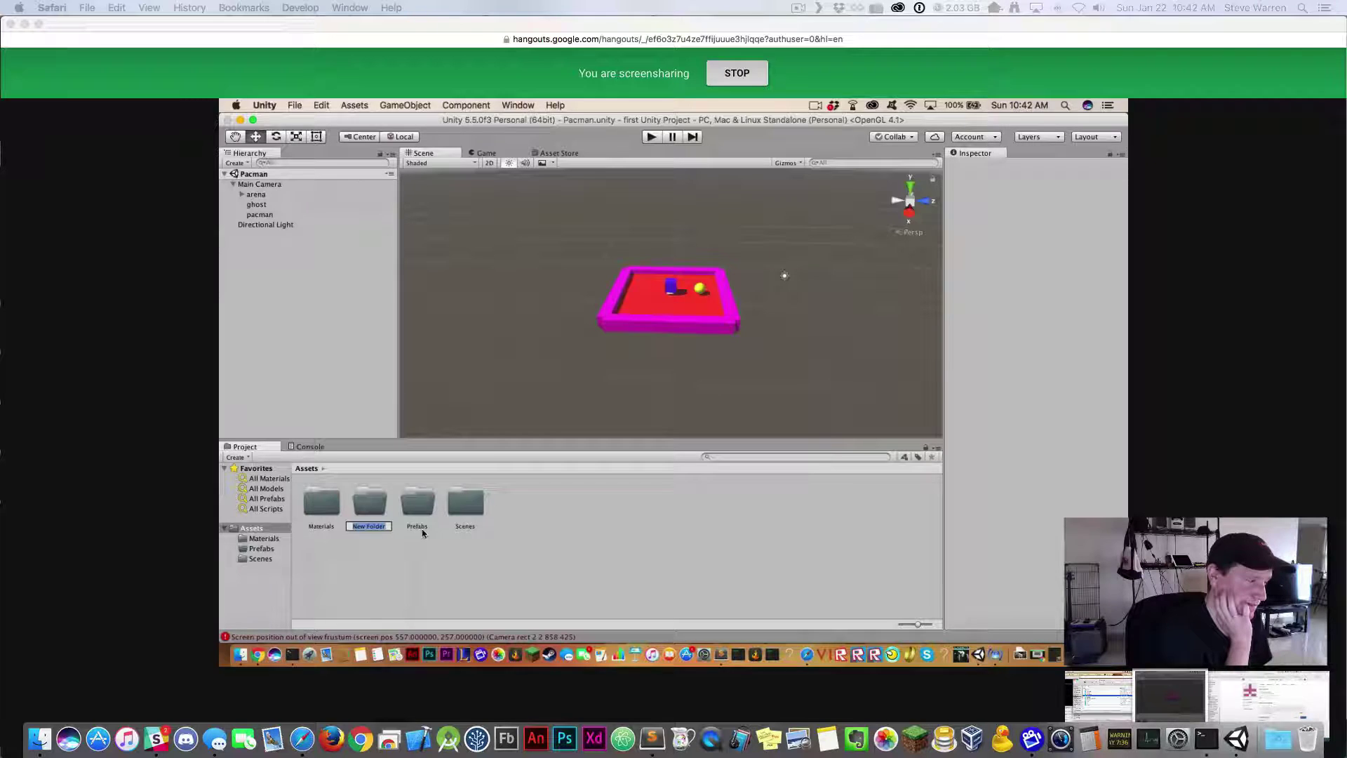
{"action": "type", "text": "S"}
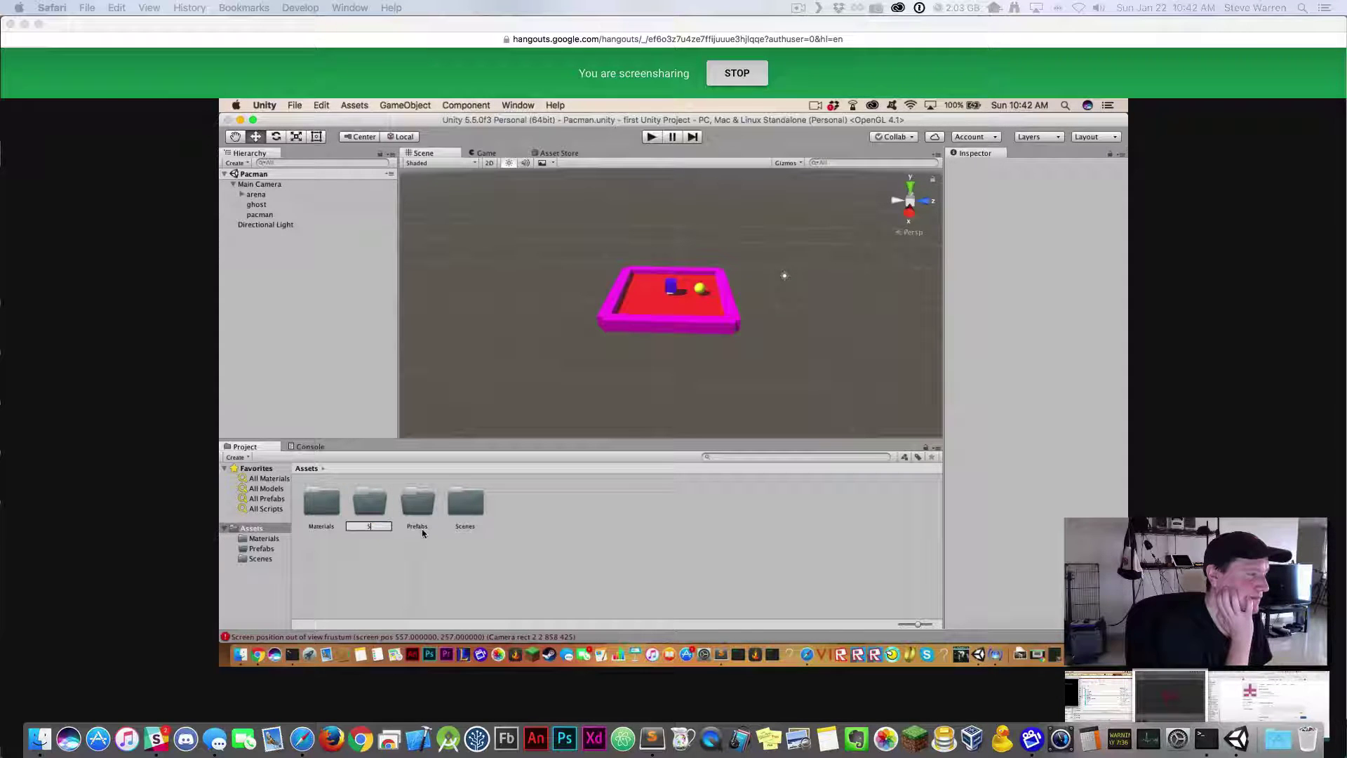
{"action": "type", "text": "cripts"}
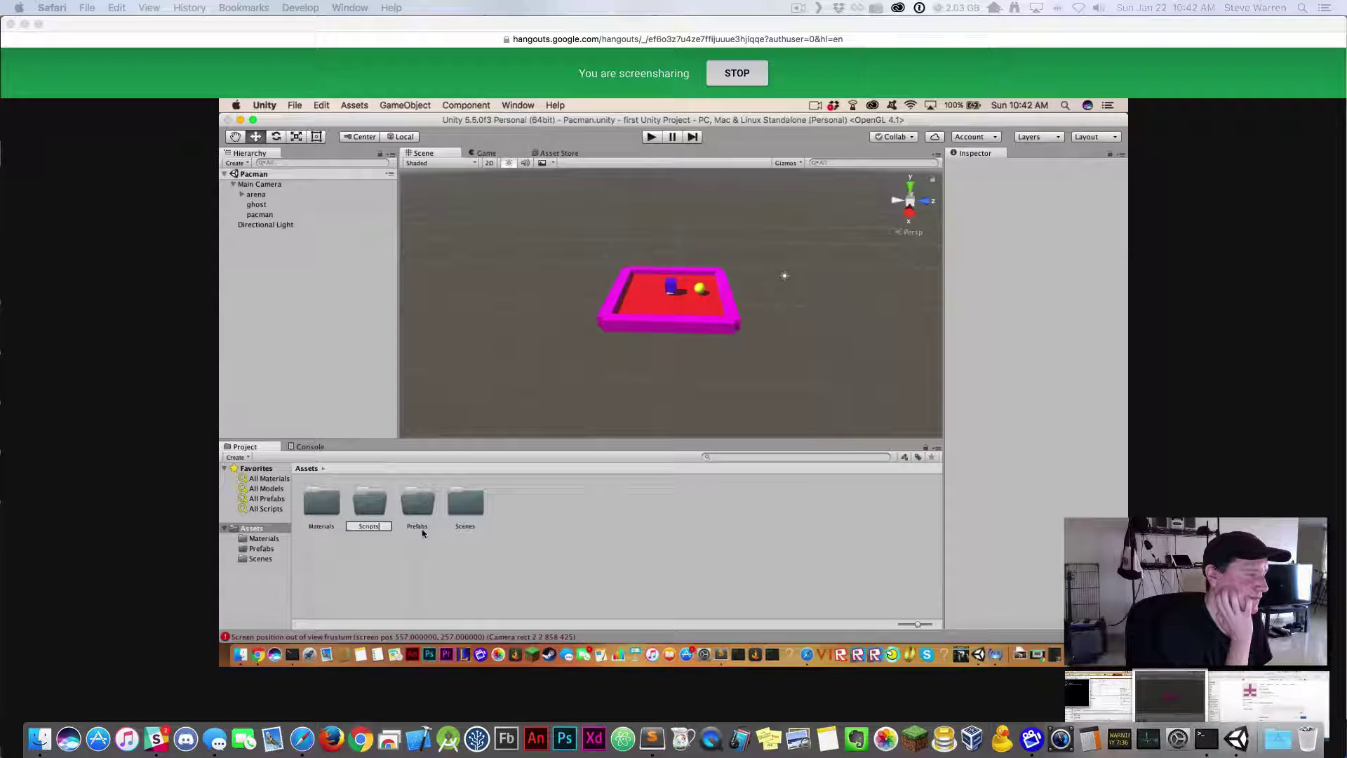
{"action": "key", "text": "Return"}
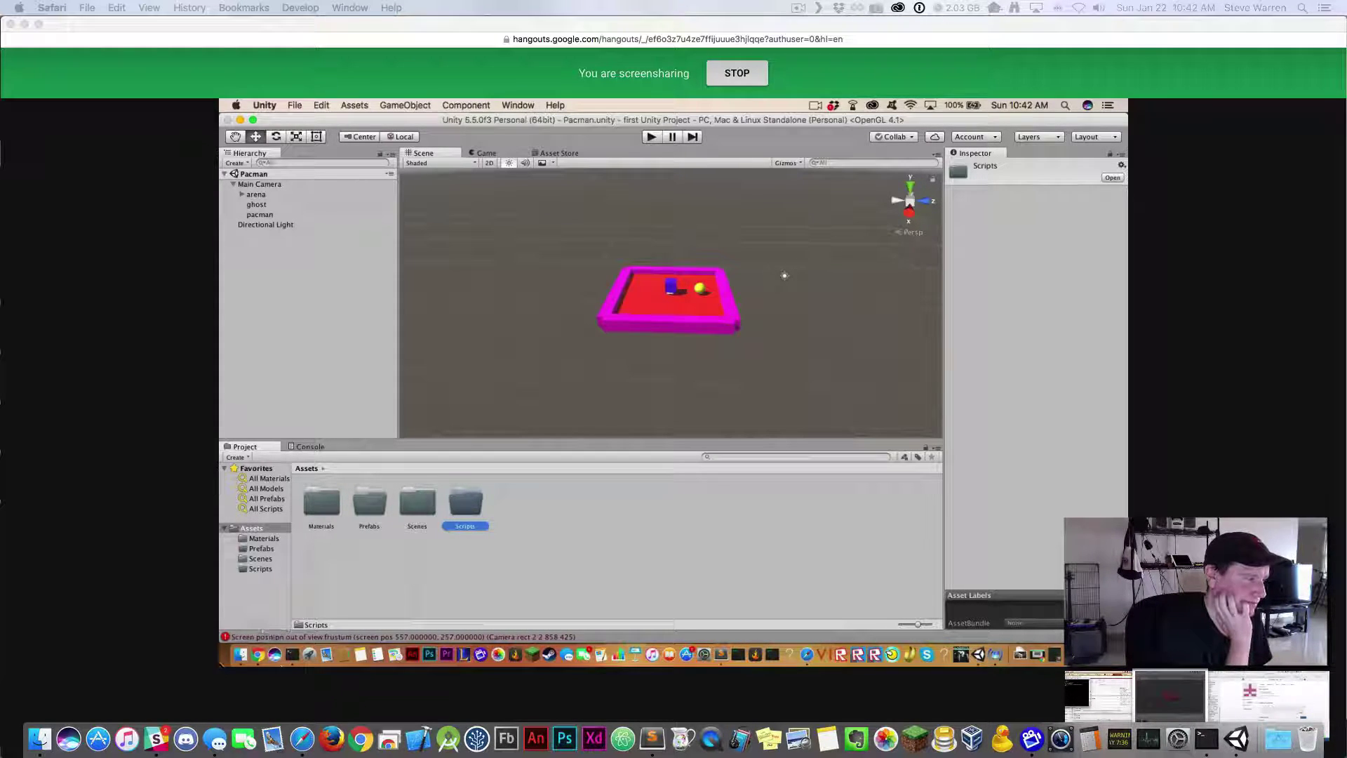
{"action": "left_click", "coordinate": [236, 657]}
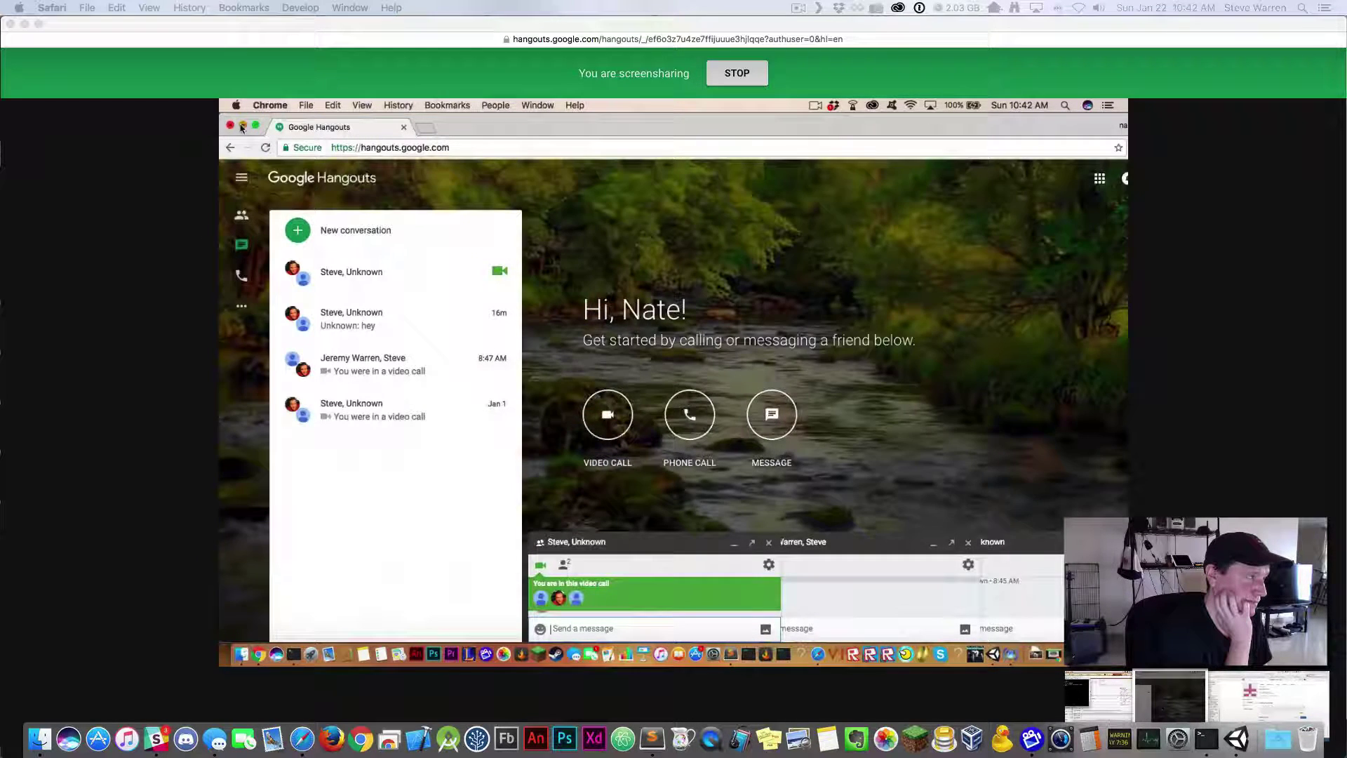
{"action": "key", "text": "super+Tab"}
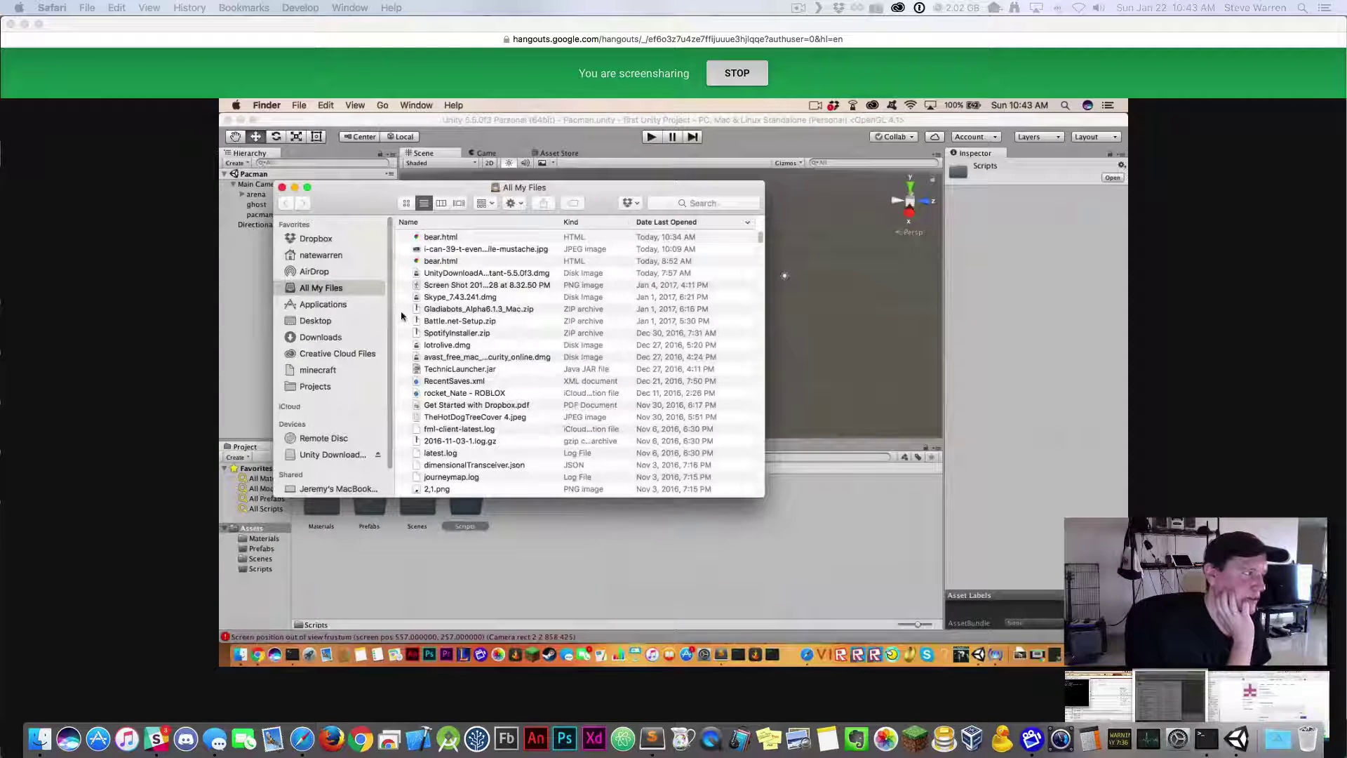
Show the Projects folder in Finder and dismiss its context menu
{"action": "left_click", "coordinate": [353, 386]}
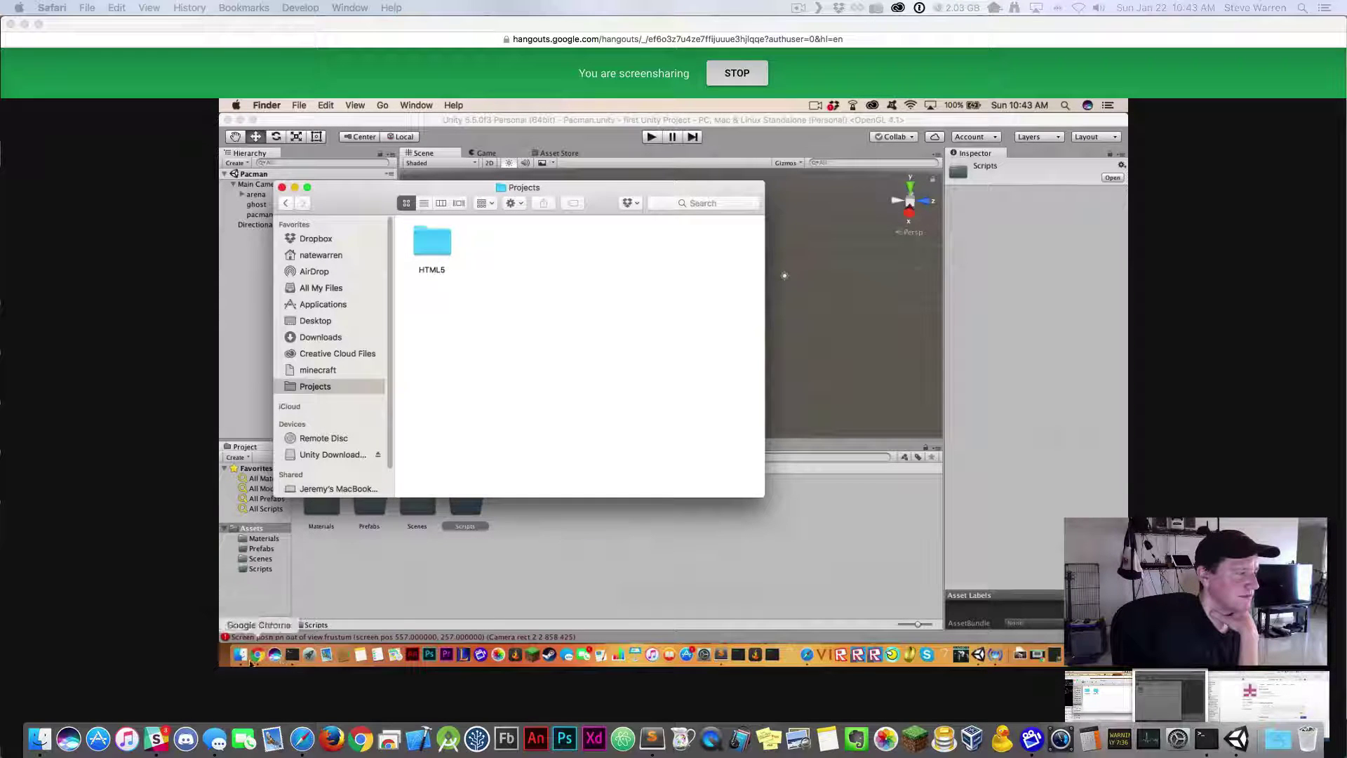
{"action": "right_click", "coordinate": [531, 303]}
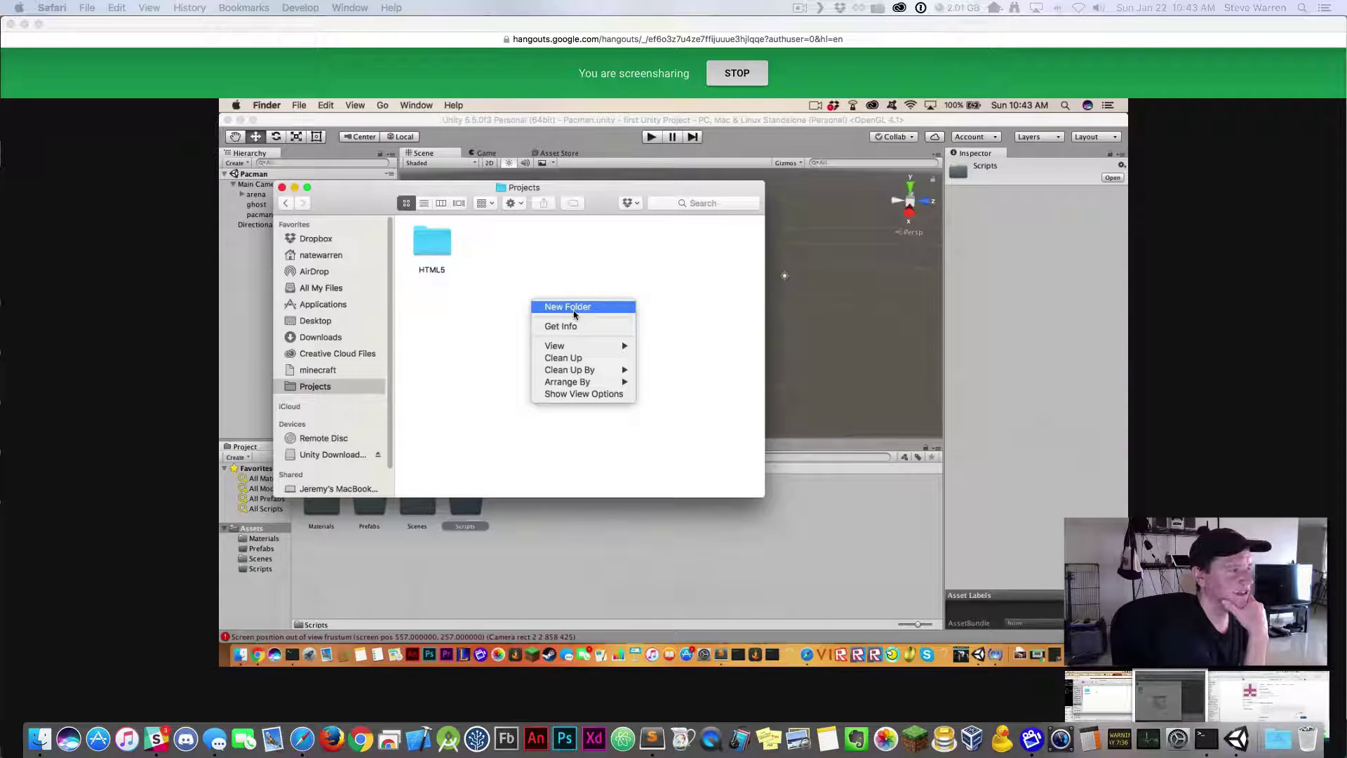
{"action": "left_click", "coordinate": [484, 307]}
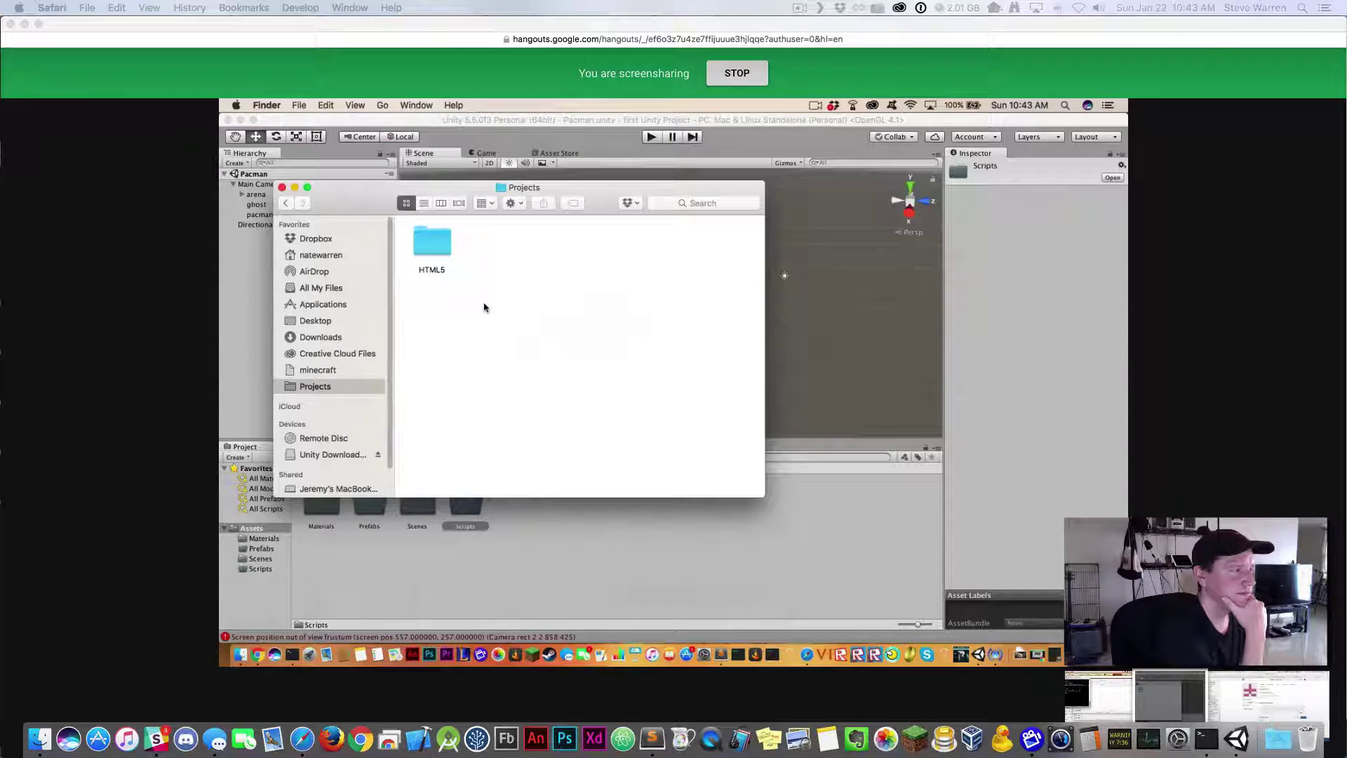
In a new Finder tab, navigate from Users to the Unity project's Assets/Scripts folder
{"action": "key", "text": "super+t"}
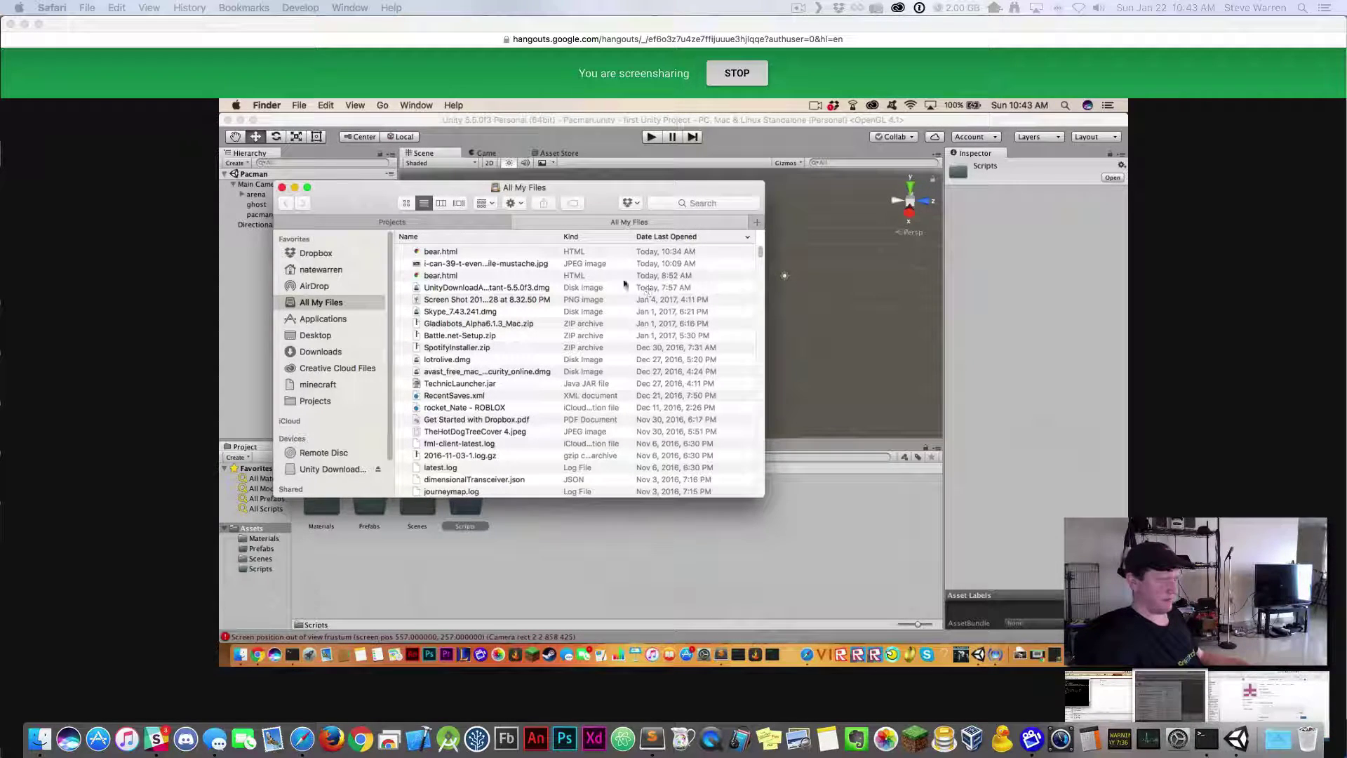
{"action": "left_click", "coordinate": [305, 271]}
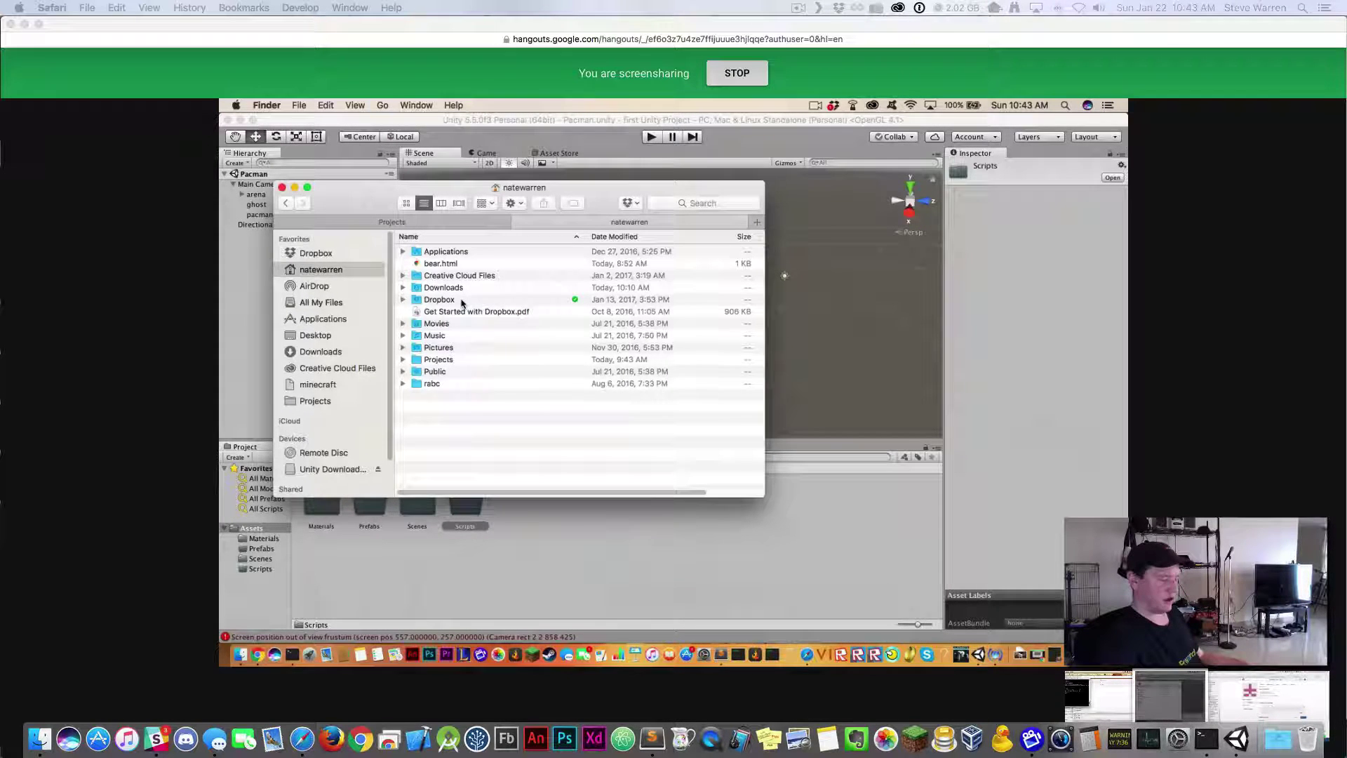
{"action": "key", "text": "super+Up"}
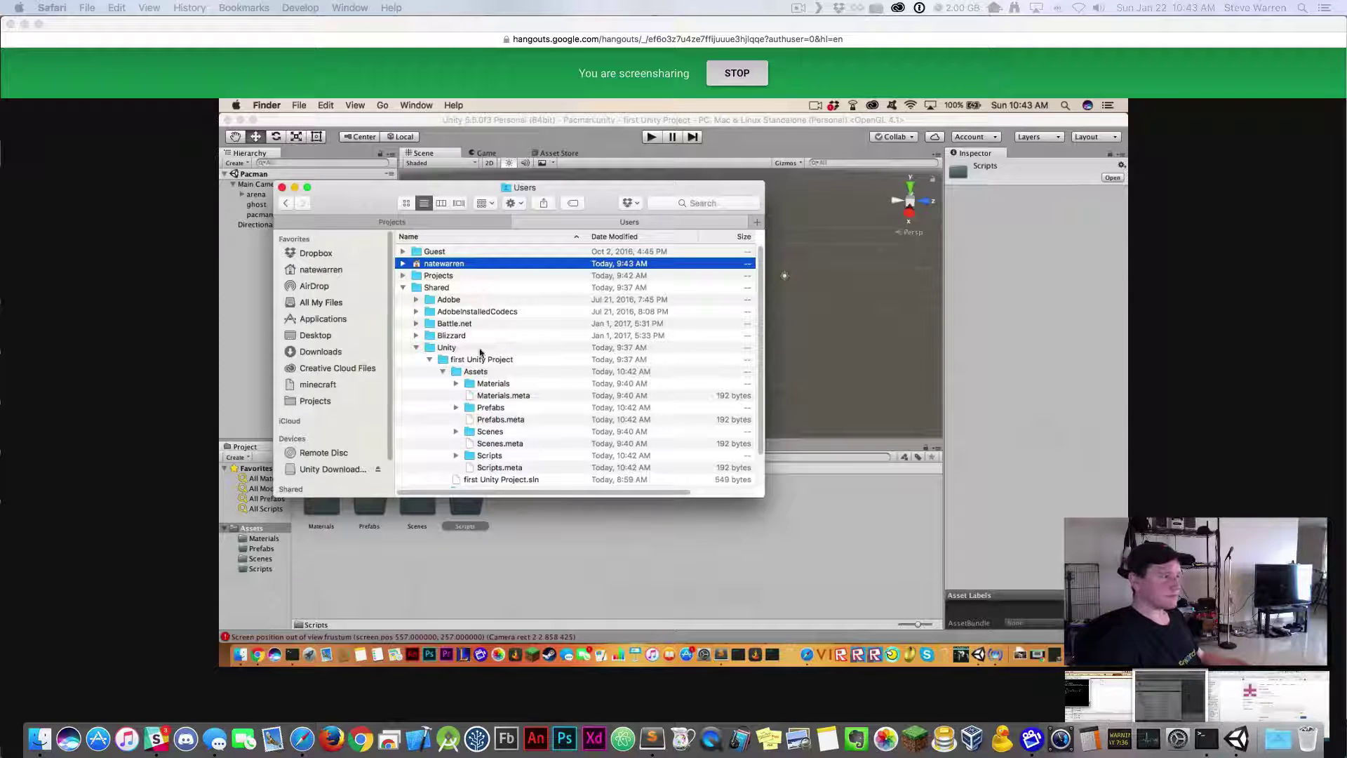
{"action": "scroll", "coordinate": [494, 390], "scroll_direction": "down", "scroll_amount": 1}
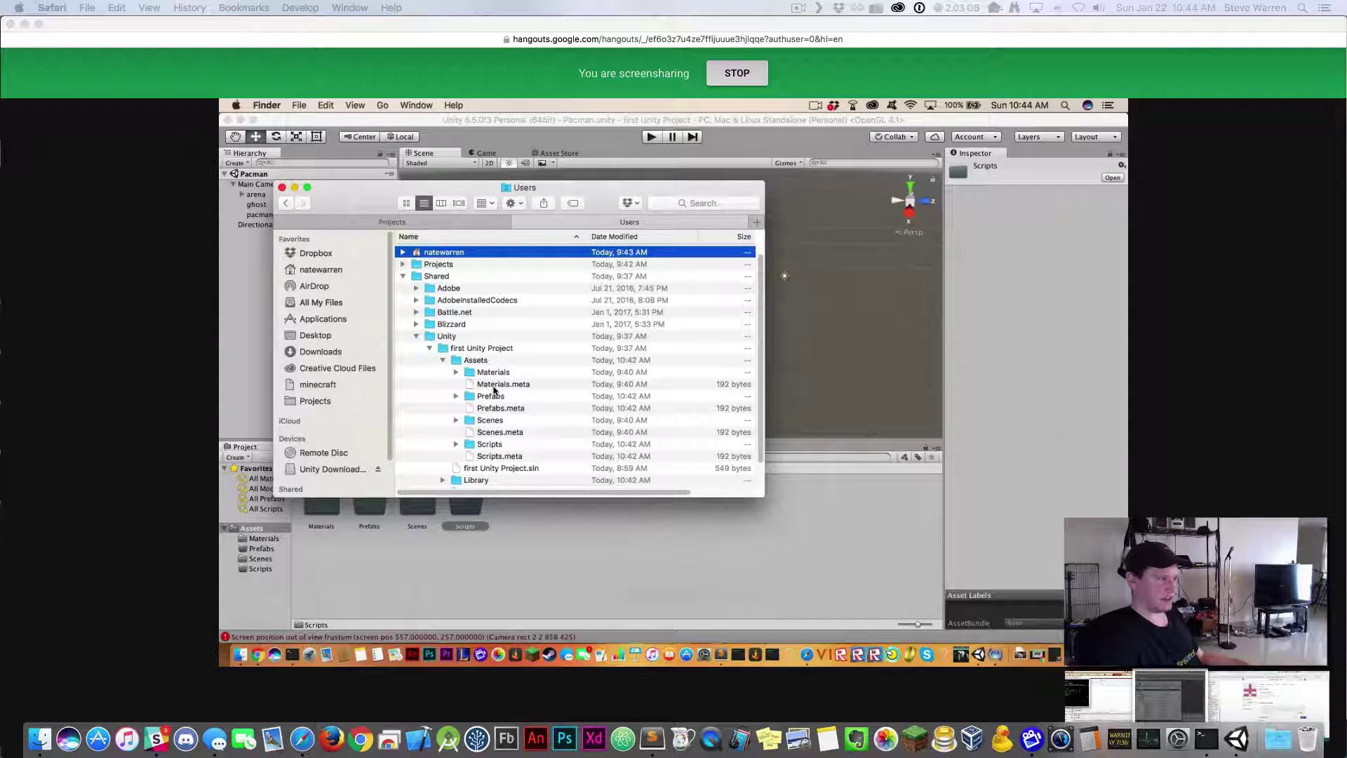
{"action": "double_click", "coordinate": [468, 360]}
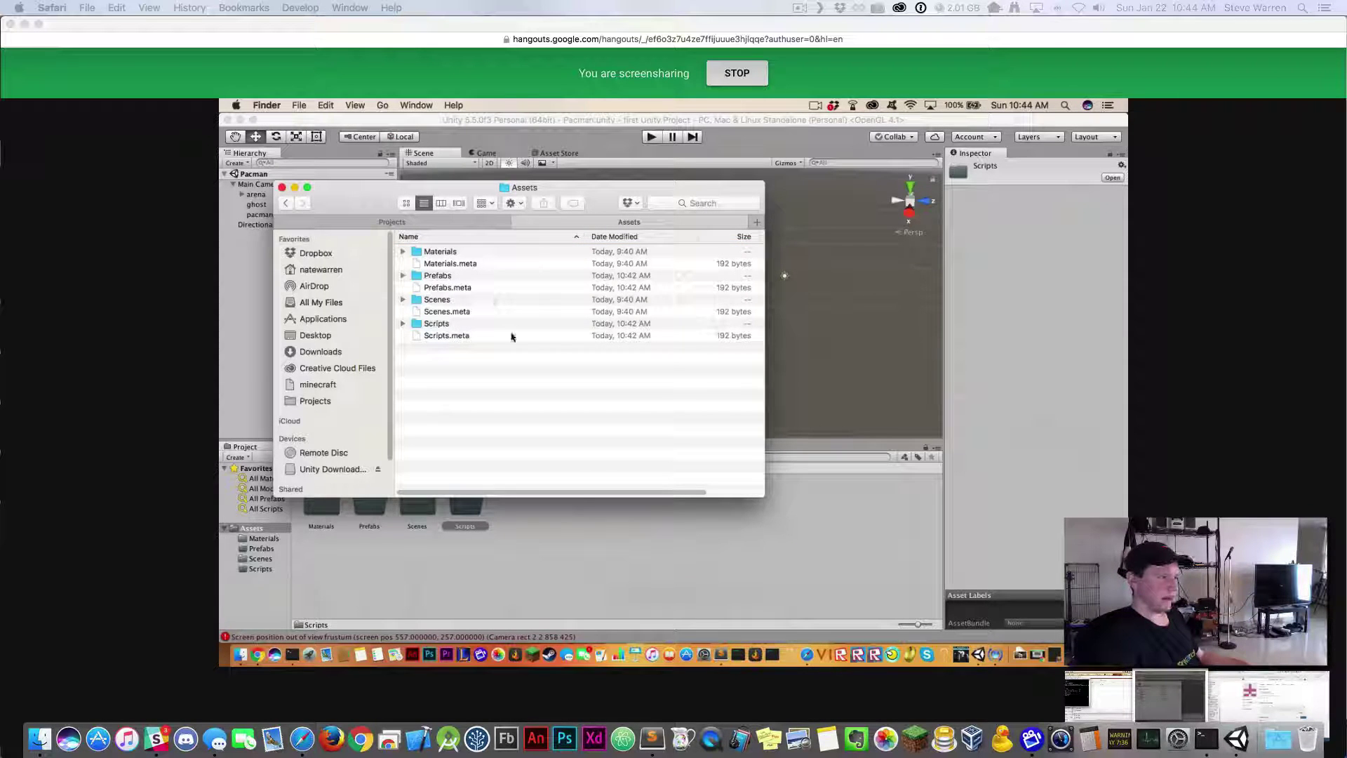
{"action": "left_click", "coordinate": [433, 323]}
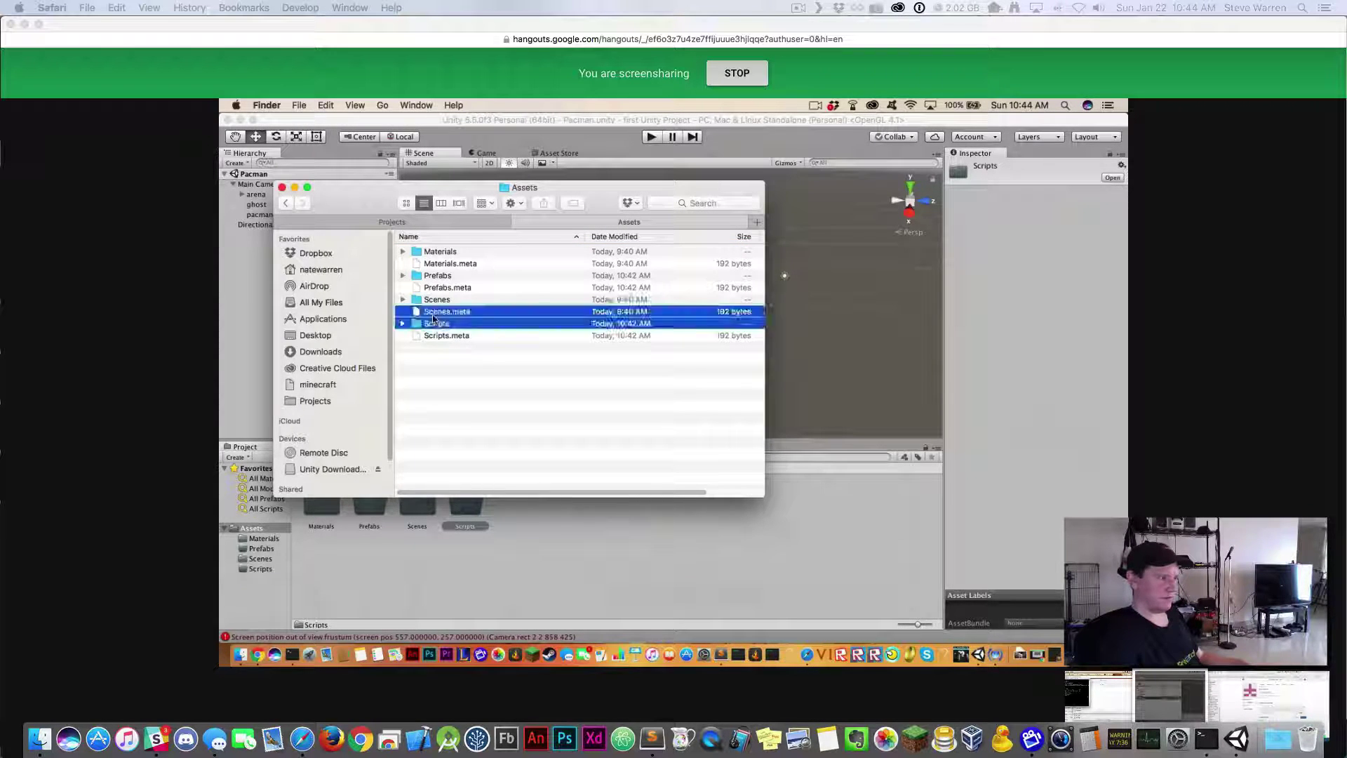
{"action": "double_click", "coordinate": [432, 325]}
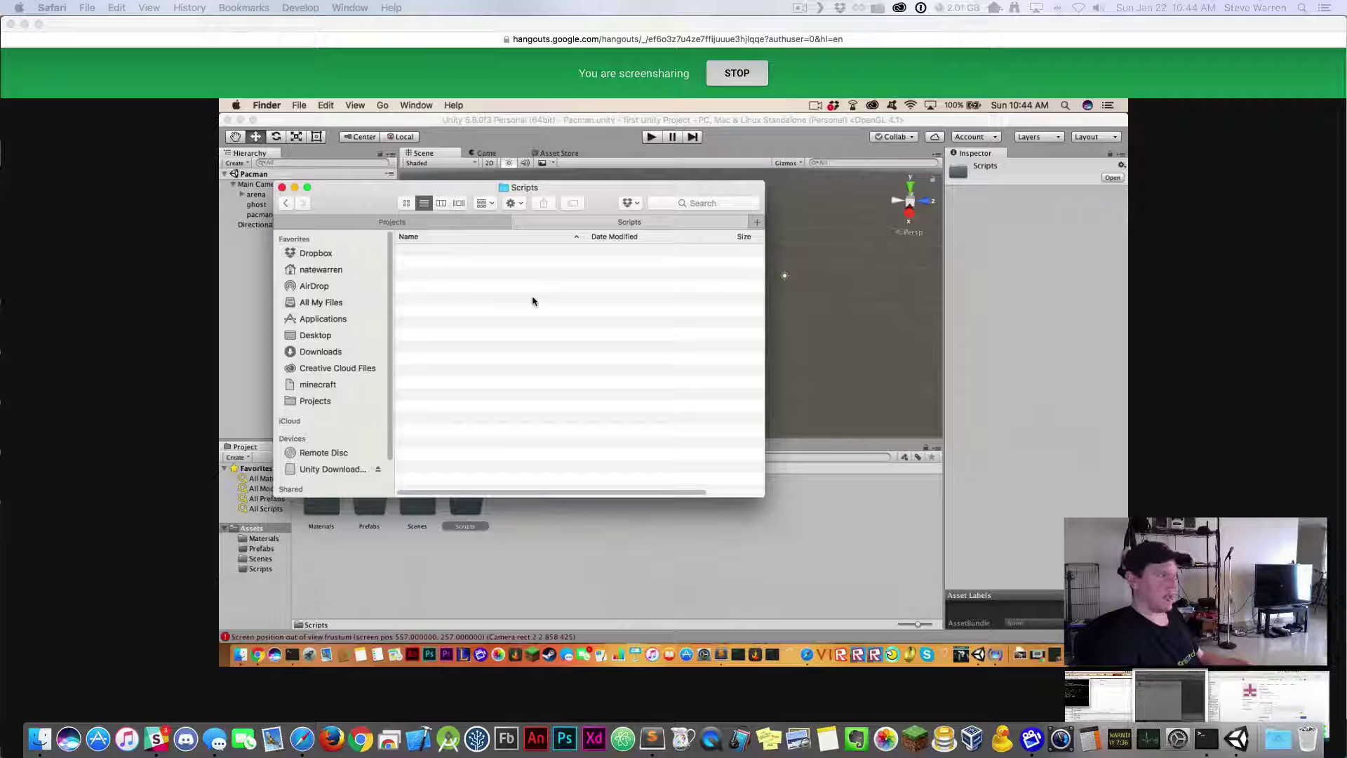
Show the Projects tab in list view, then bring Terminal to the front
{"action": "left_click", "coordinate": [451, 227]}
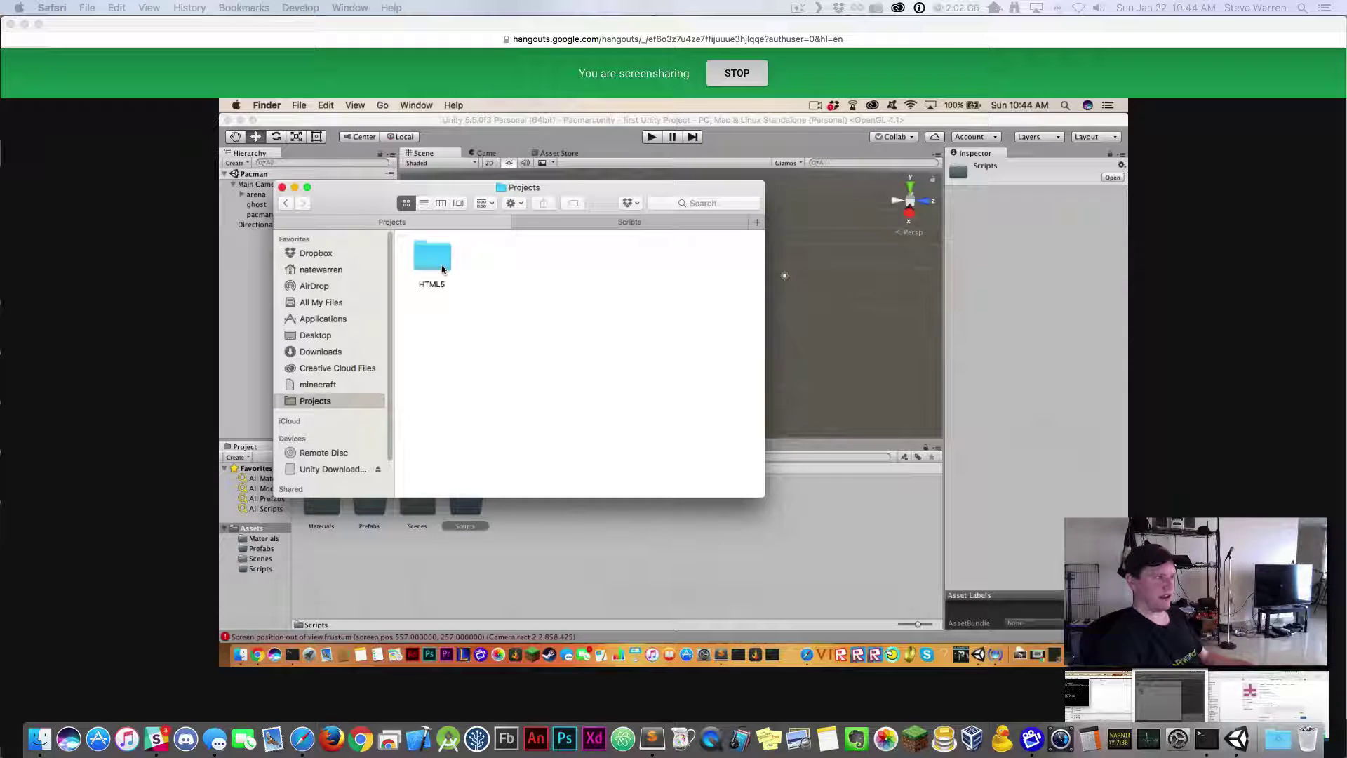
{"action": "left_click", "coordinate": [423, 203]}
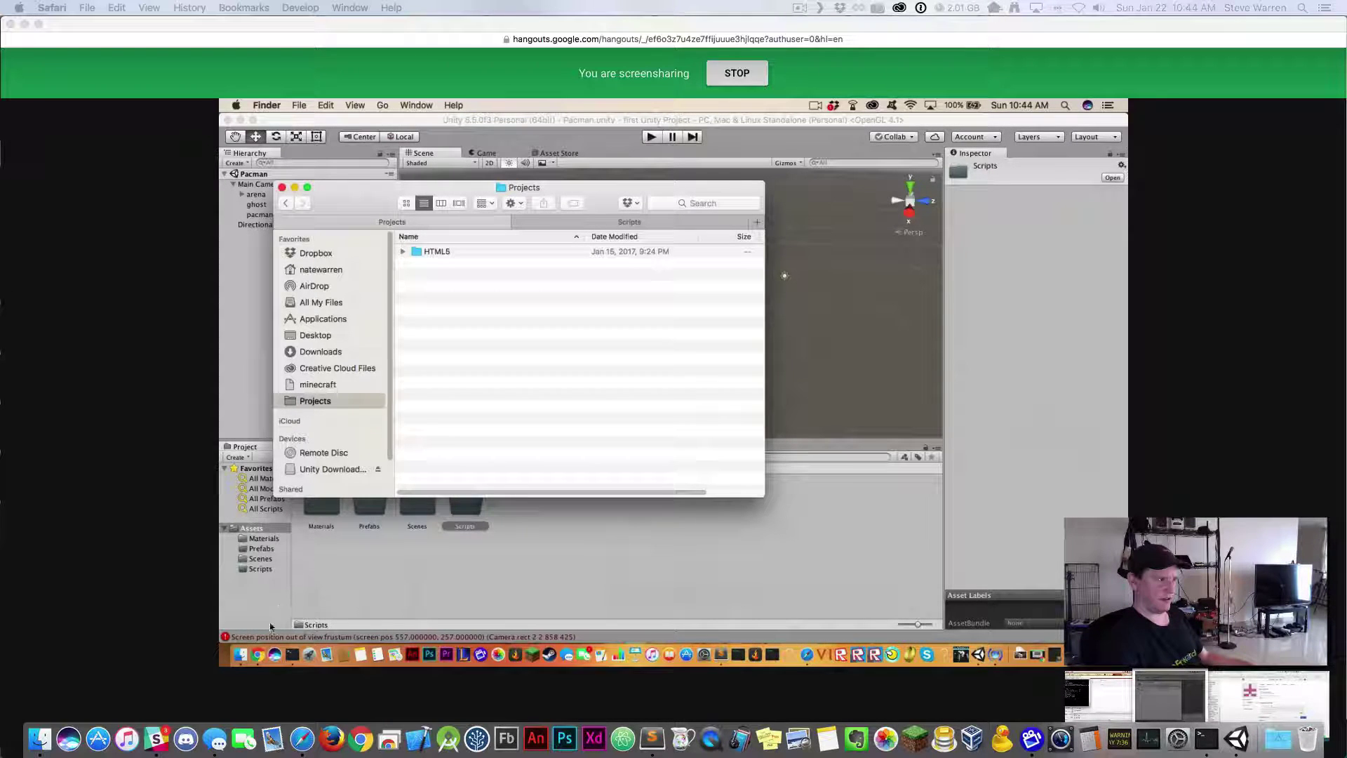
{"action": "left_click", "coordinate": [291, 654]}
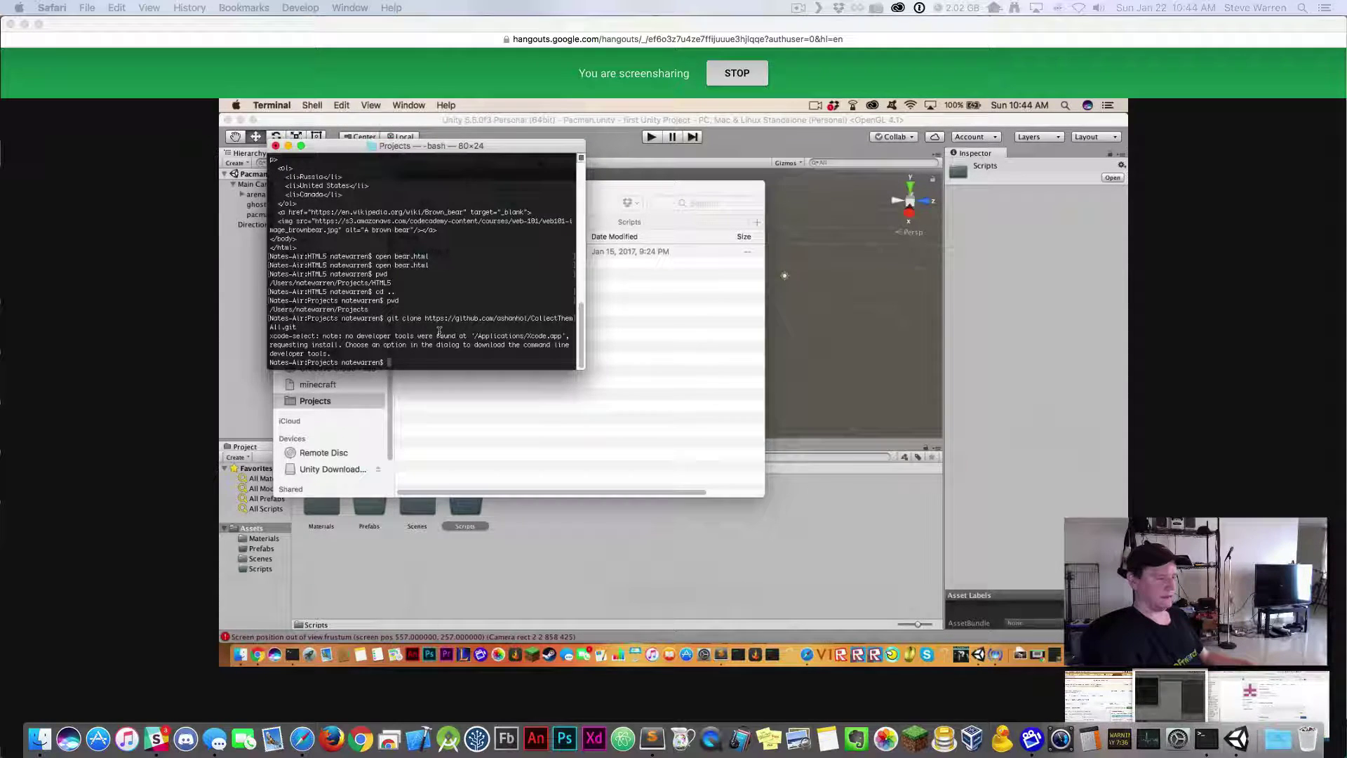
Re-run the git clone of the CollectThemAll repository, then list Projects to confirm it sits beside HTML5
{"action": "key", "text": "Up"}
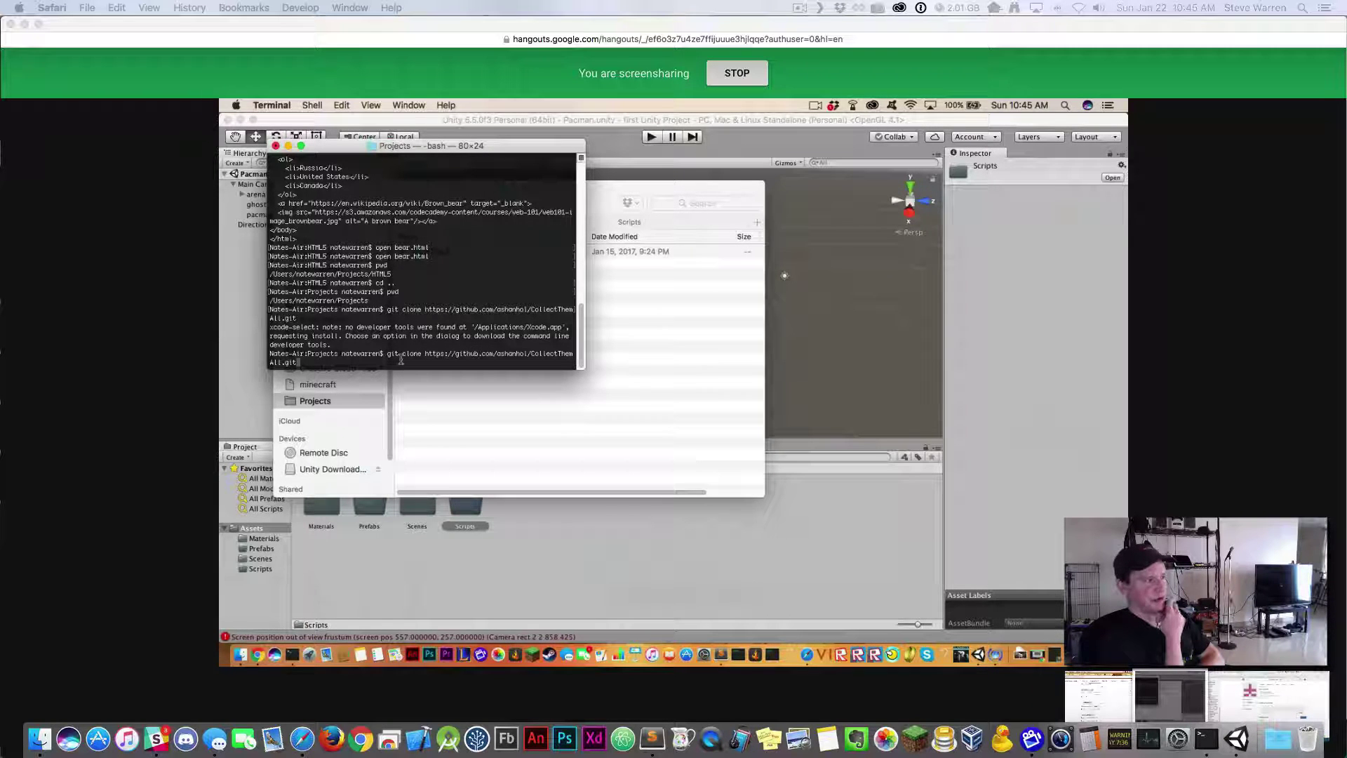
{"action": "key", "text": "Return"}
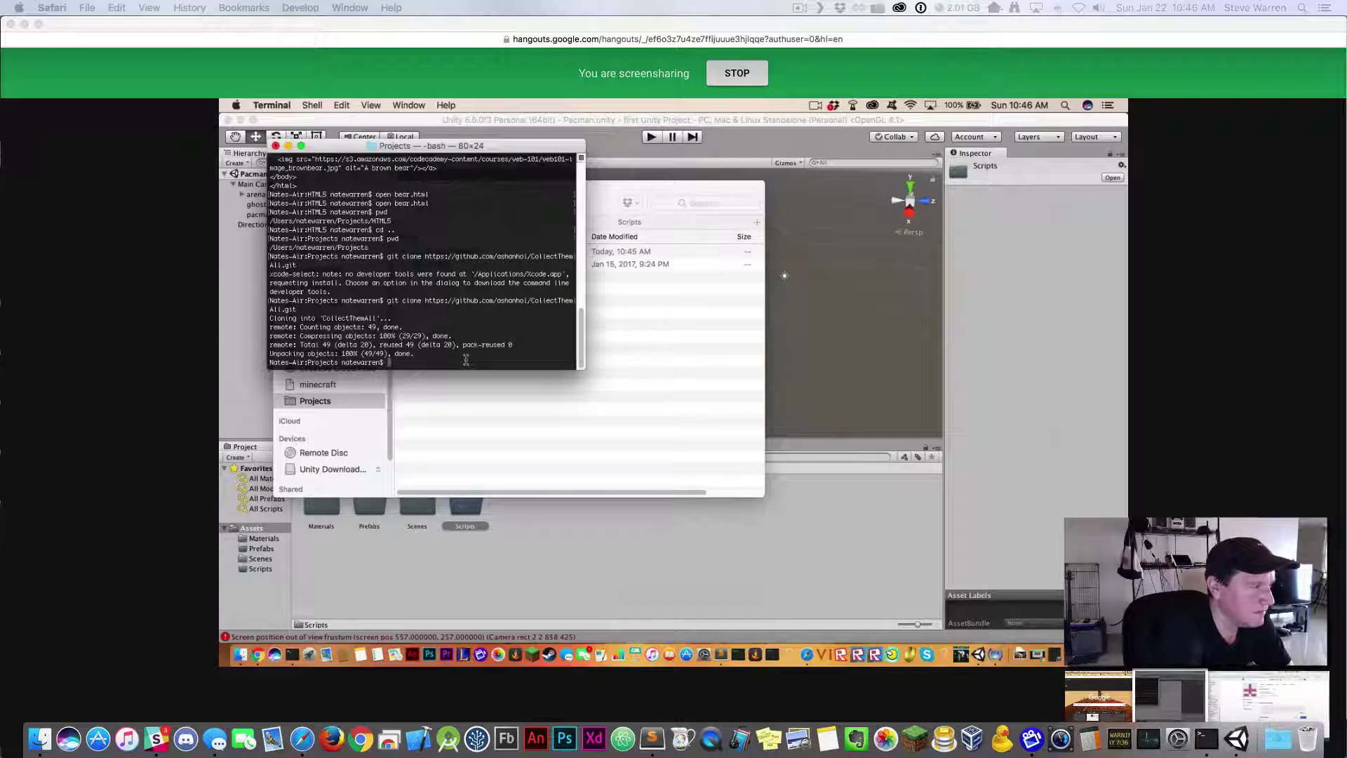
{"action": "type", "text": "ls"}
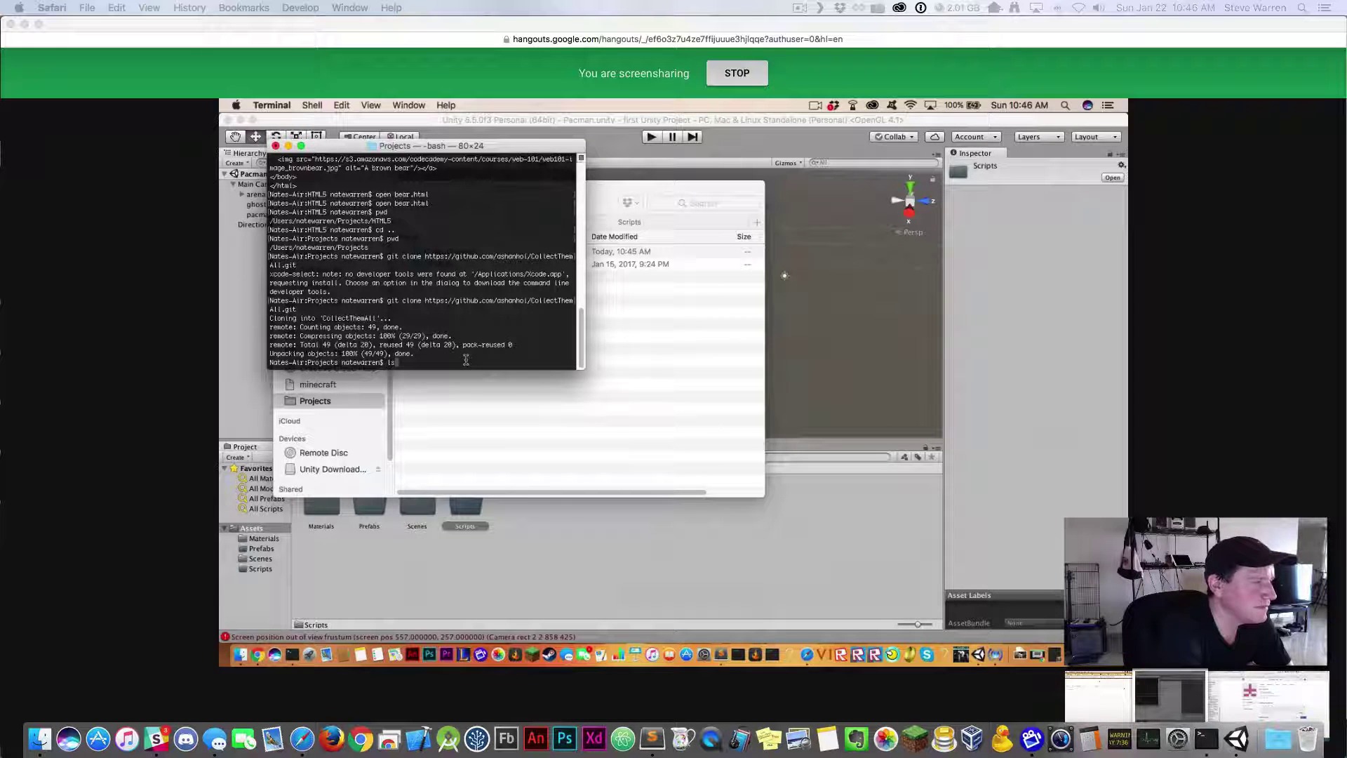
{"action": "key", "text": "Return"}
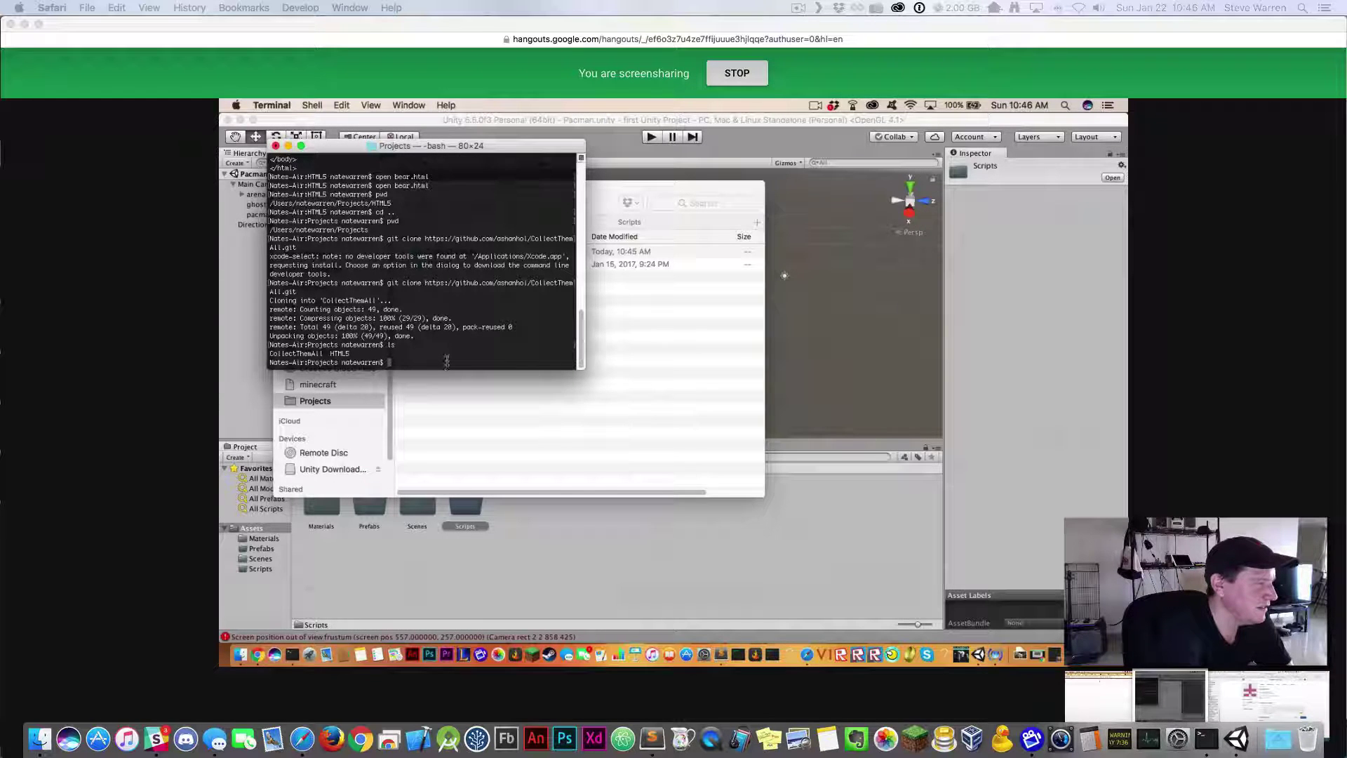
Bring the Terminal window back in front of the Finder Projects window
{"action": "left_click", "coordinate": [600, 420]}
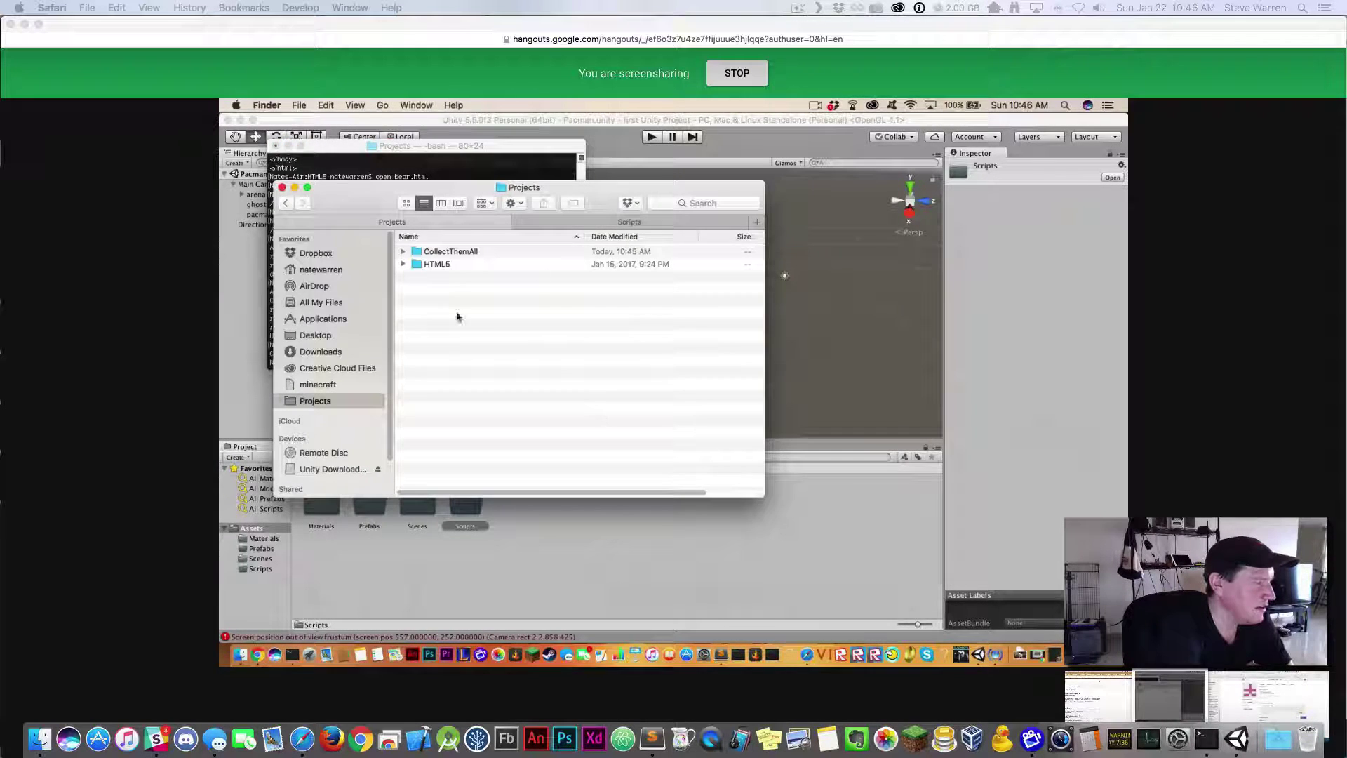
{"action": "left_click", "coordinate": [556, 149]}
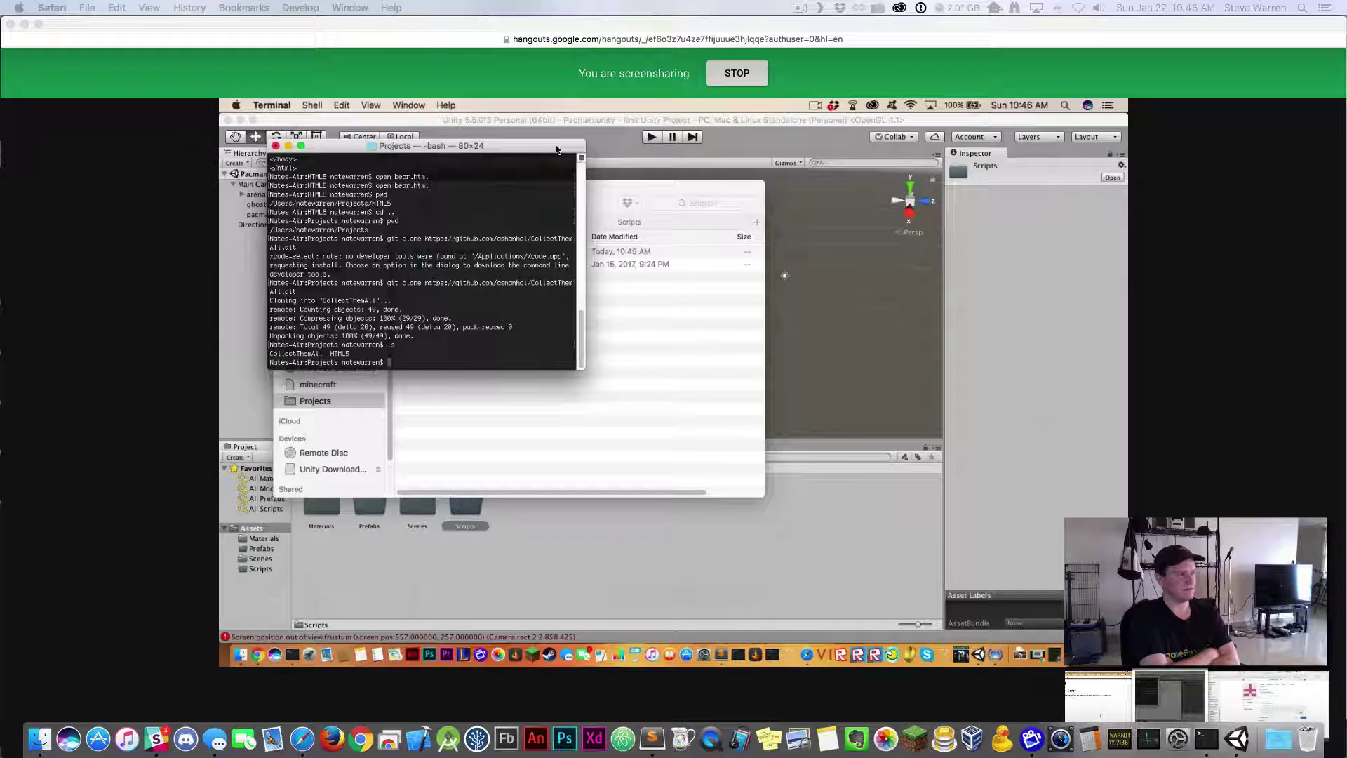
Go up to the home folder, print the working directory and list its contents
{"action": "type", "text": "cd "}
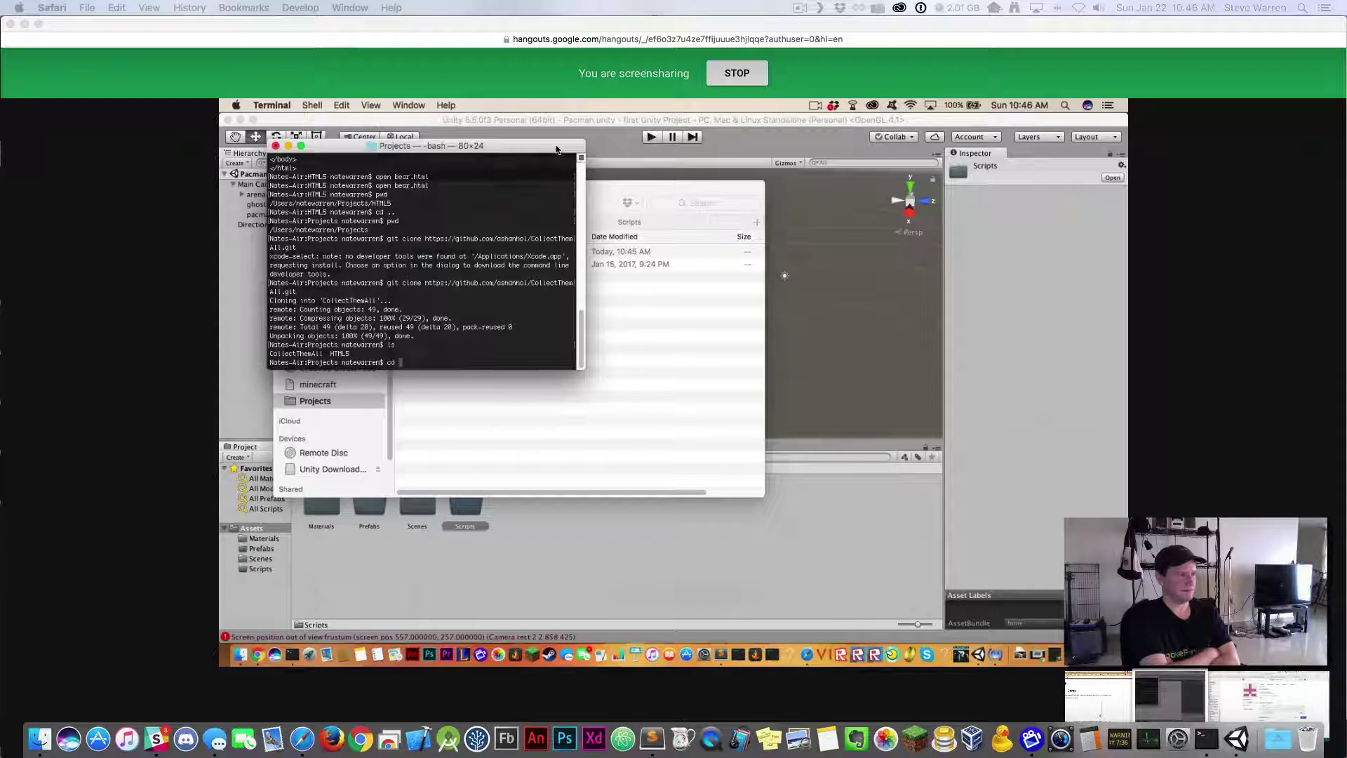
{"action": "type", "text": ".."}
{"action": "key", "text": "Return"}
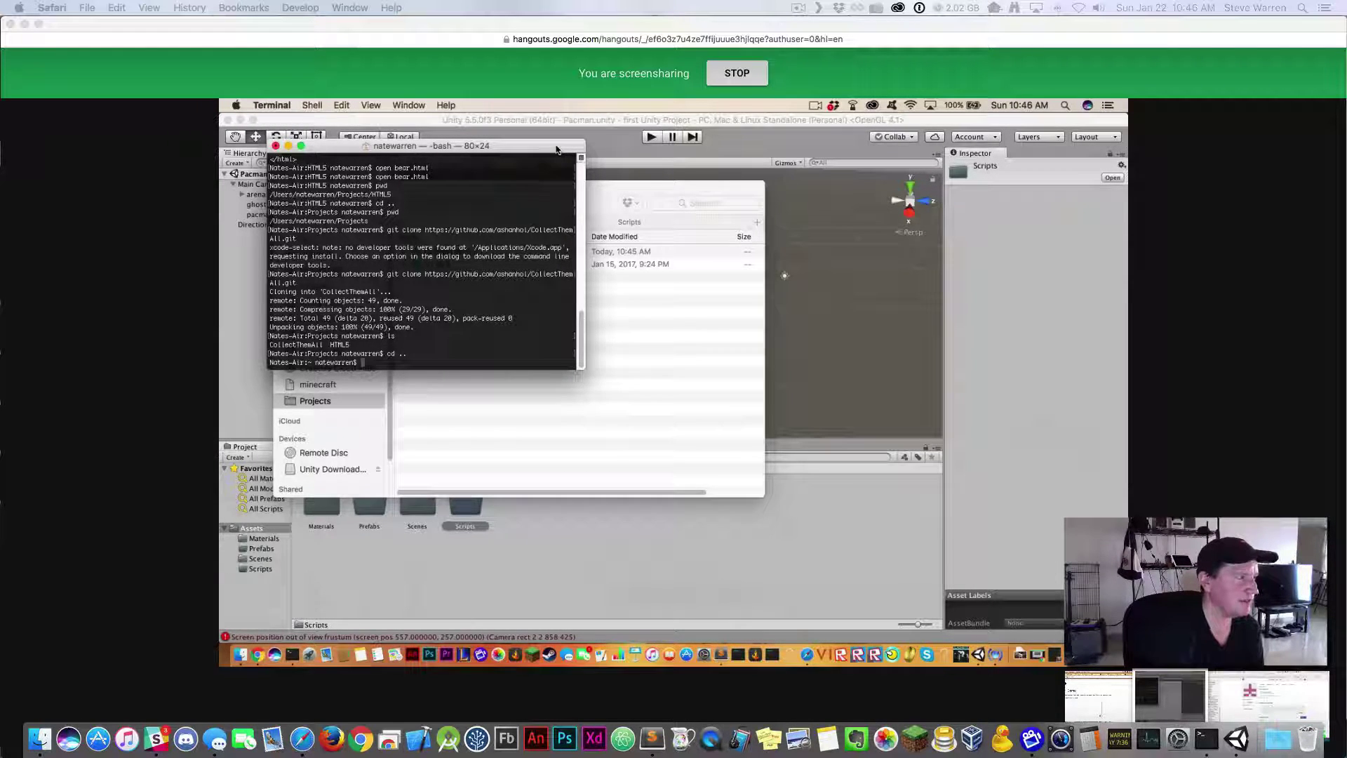
{"action": "type", "text": "w"}
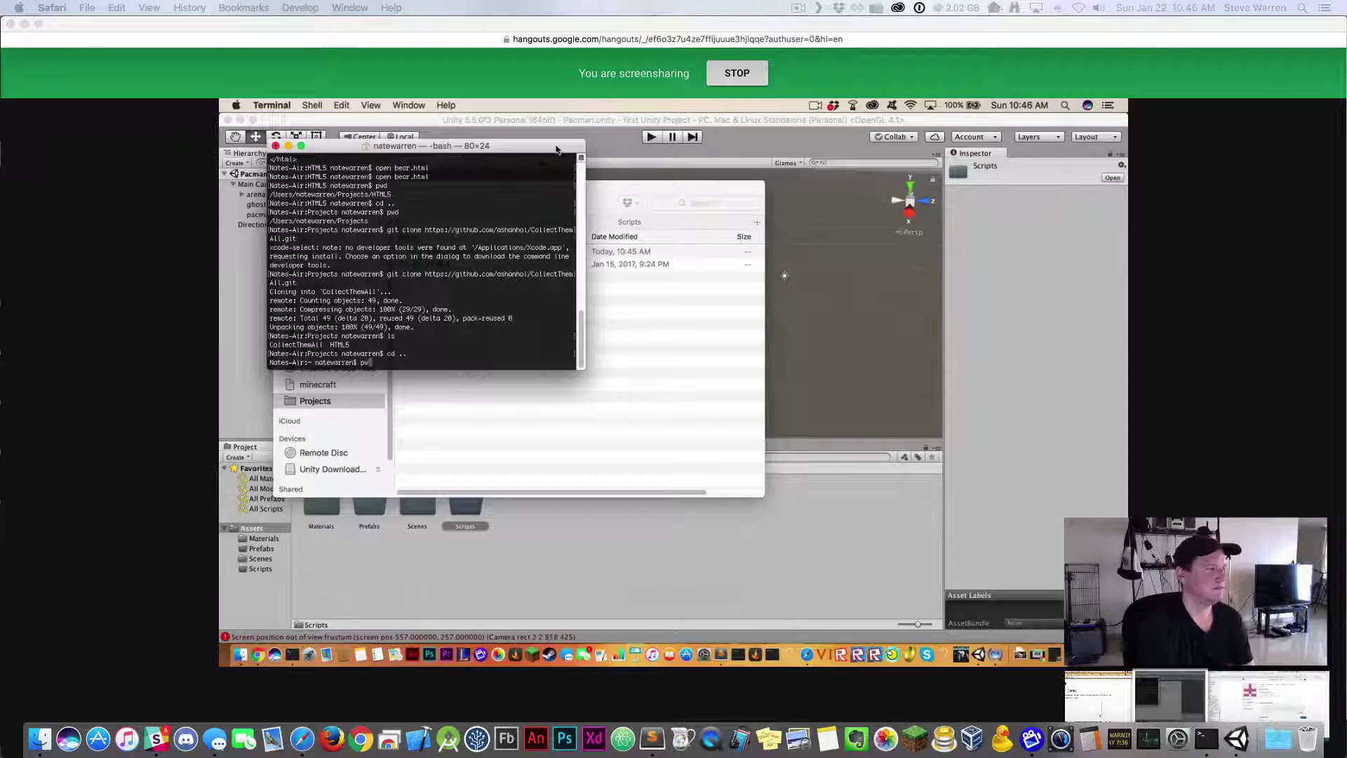
{"action": "type", "text": "d"}
{"action": "key", "text": "Return"}
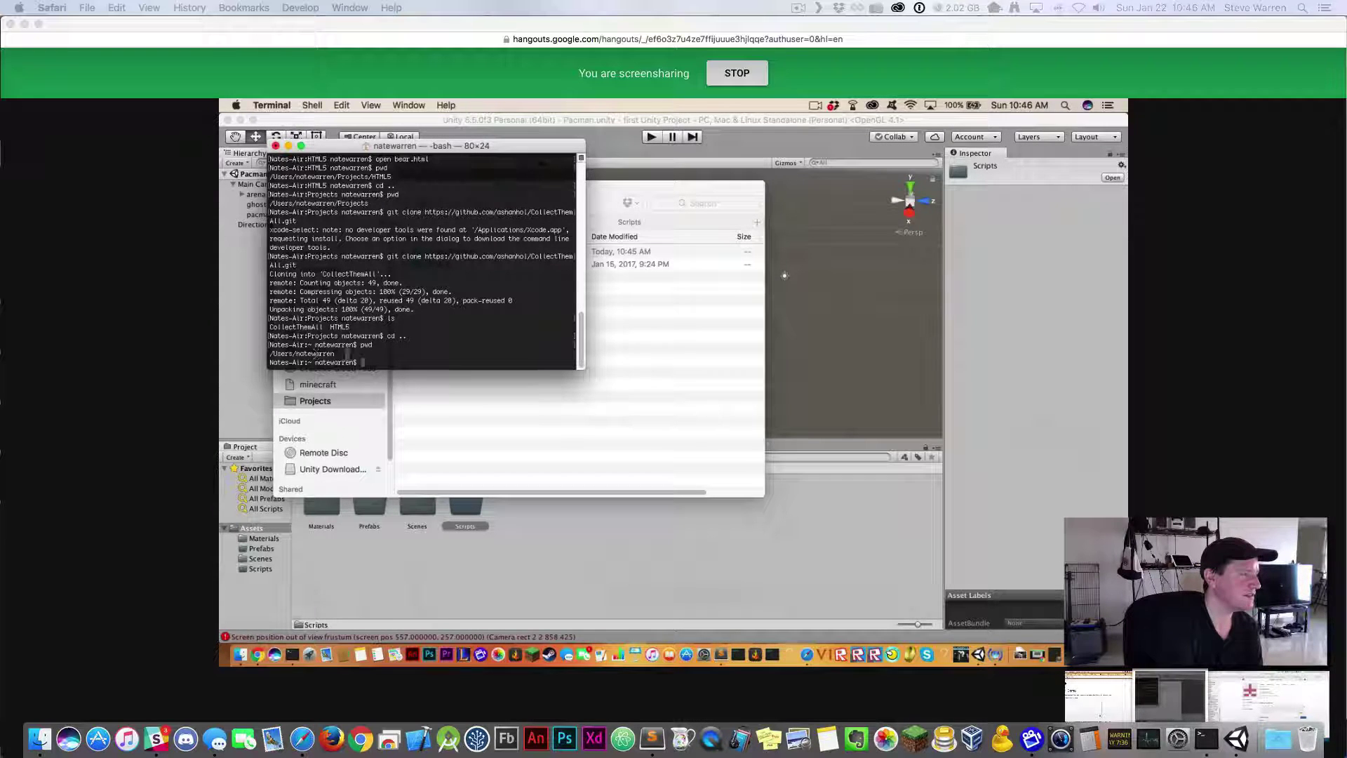
{"action": "type", "text": "l"}
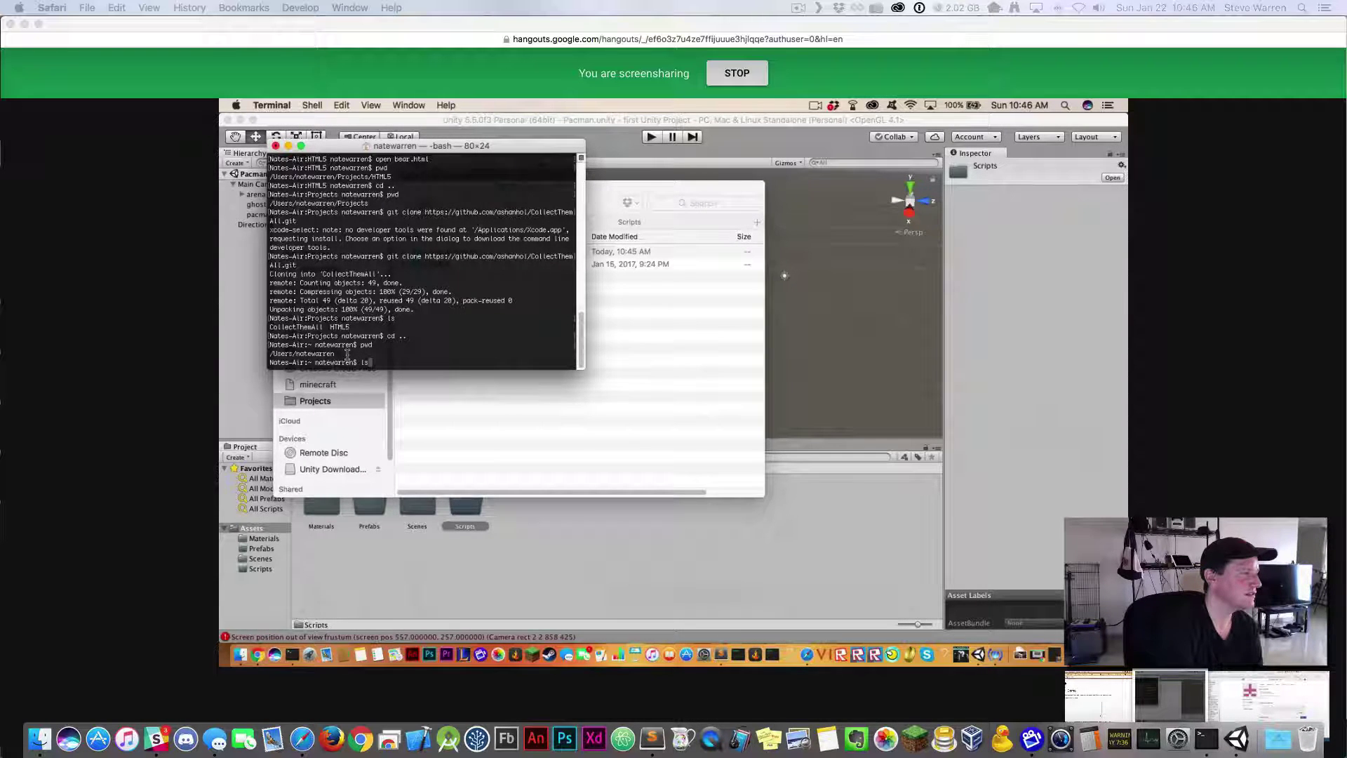
{"action": "type", "text": "s"}
{"action": "key", "text": "Return"}
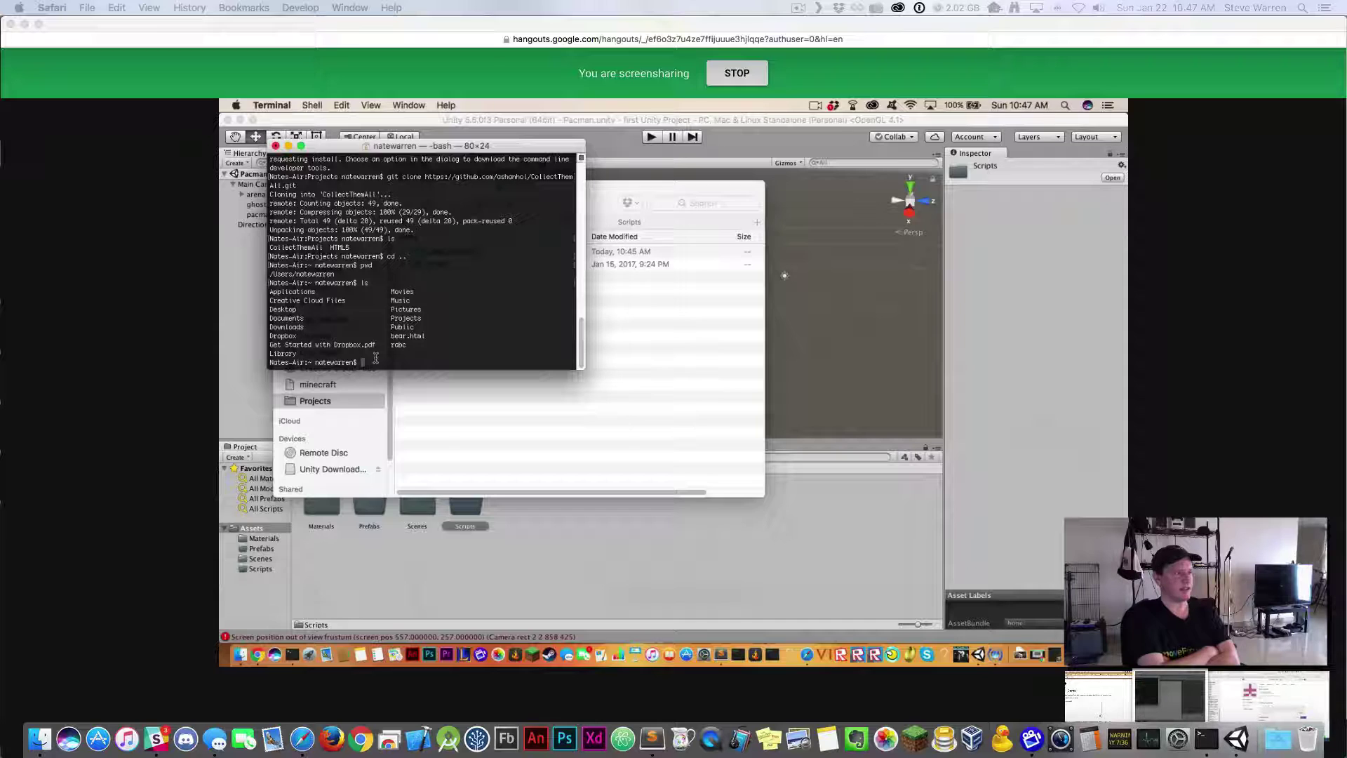
Return to the Projects folder and start a cd toward CollectThemAll, checking its exact name in Finder
{"action": "type", "text": "cd "}
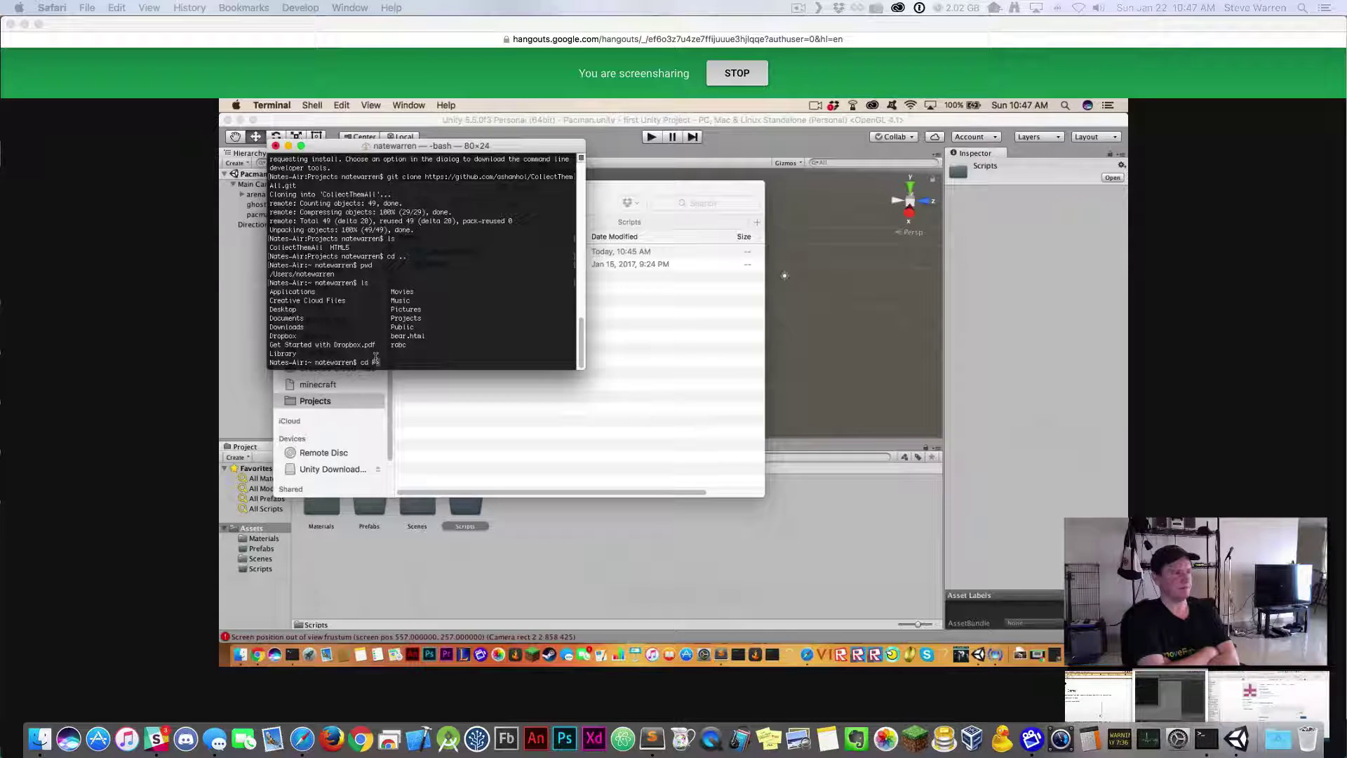
{"action": "type", "text": "Projects/"}
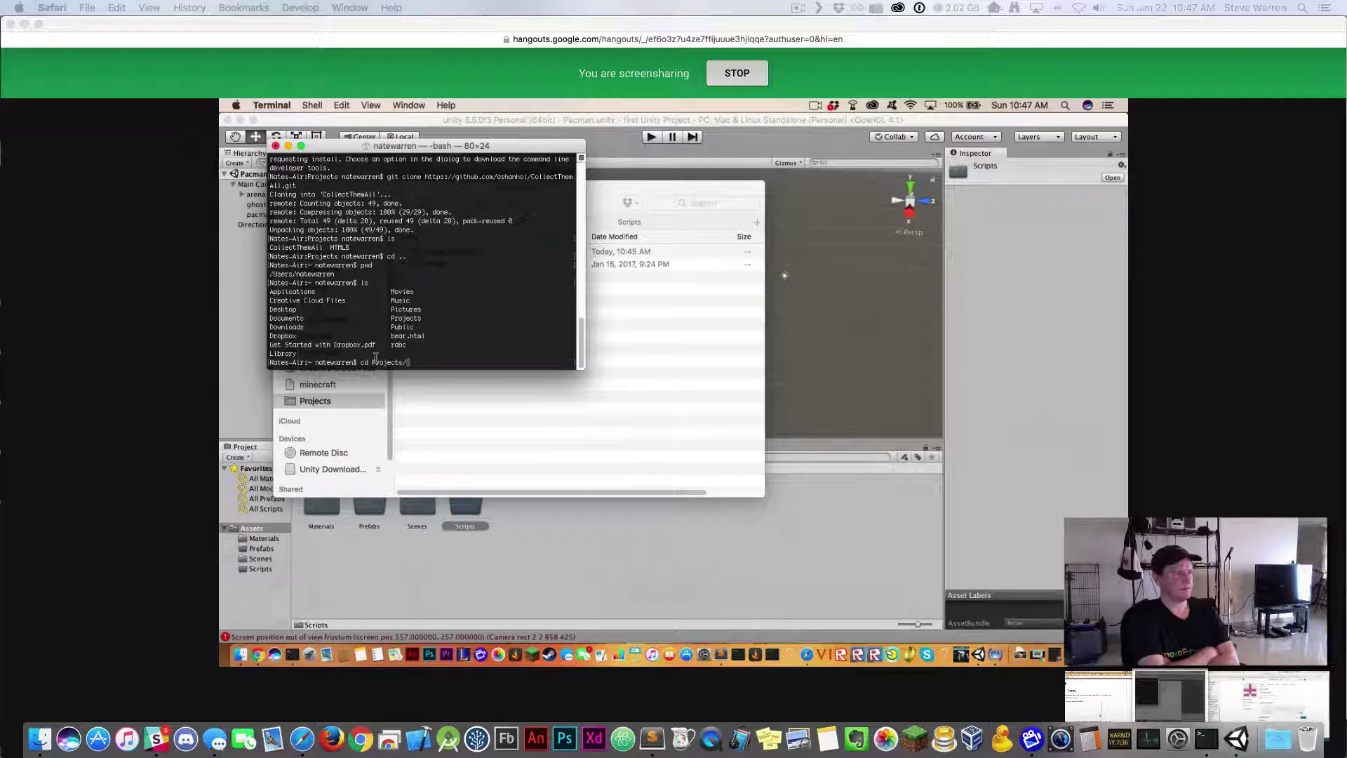
{"action": "key", "text": "Return"}
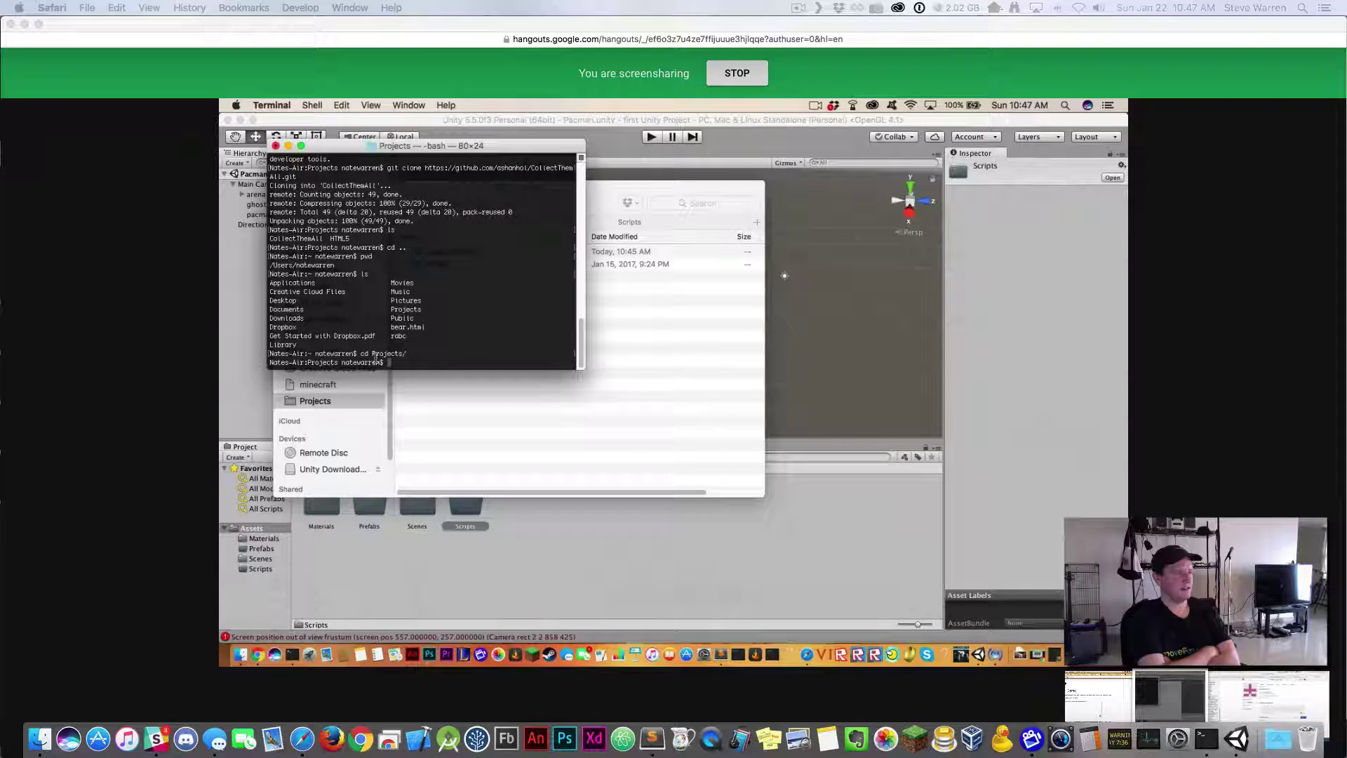
{"action": "type", "text": "cd"}
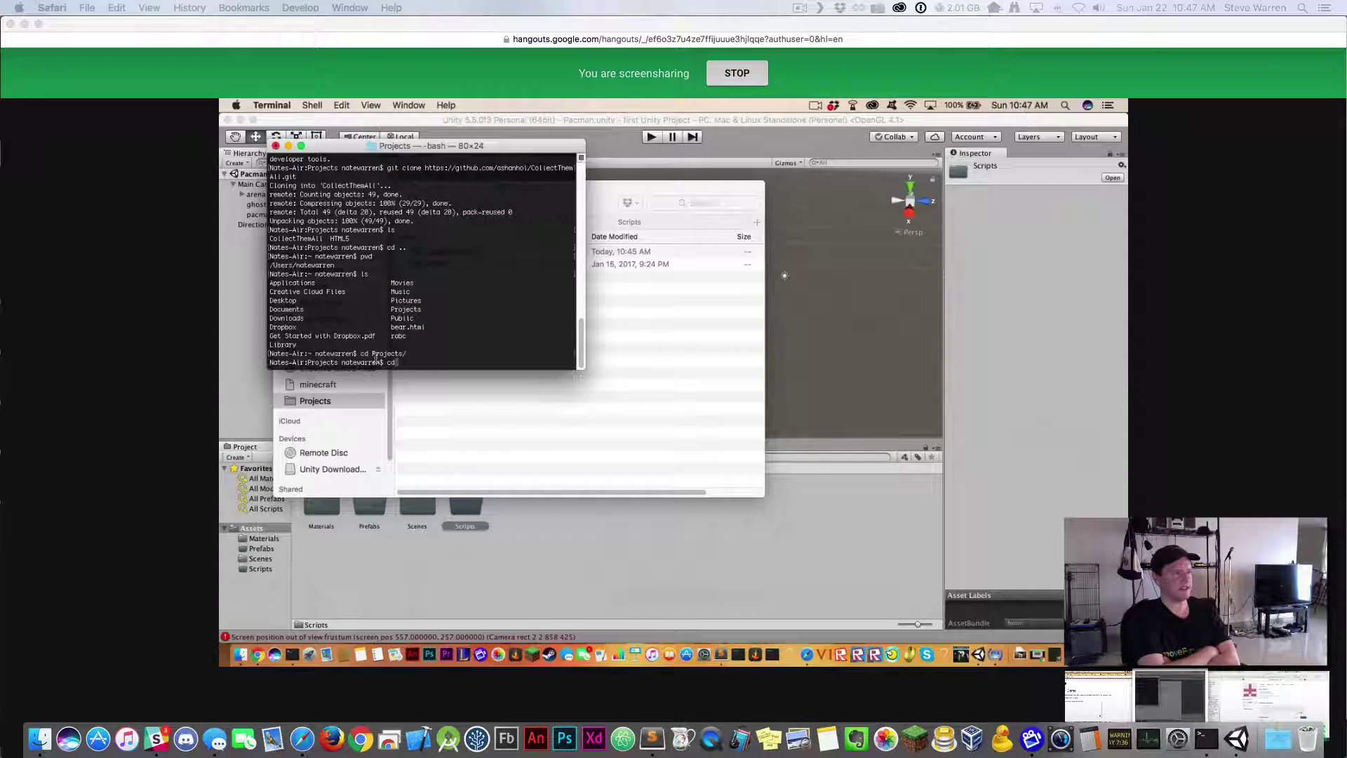
{"action": "key", "text": "BackSpace"}
{"action": "key", "text": "BackSpace"}
{"action": "type", "text": "l"}
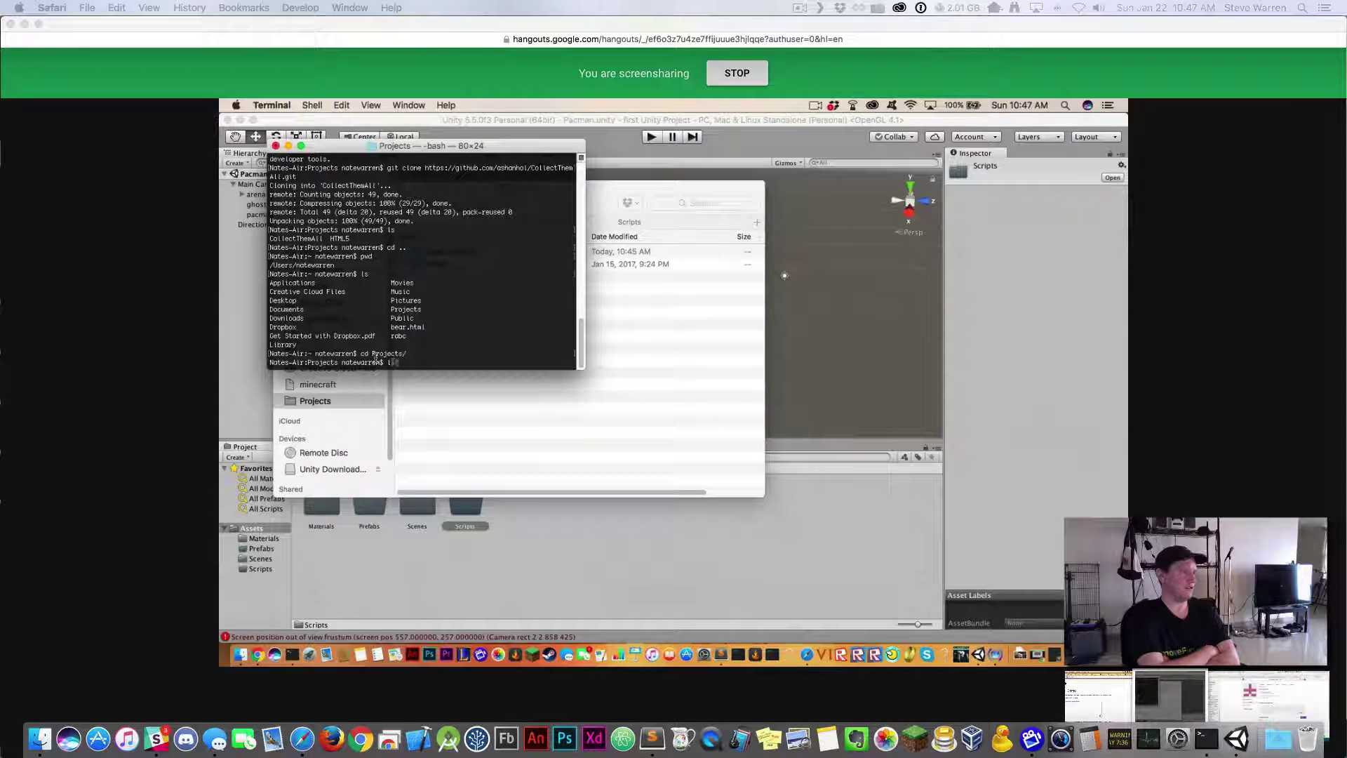
{"action": "type", "text": "s"}
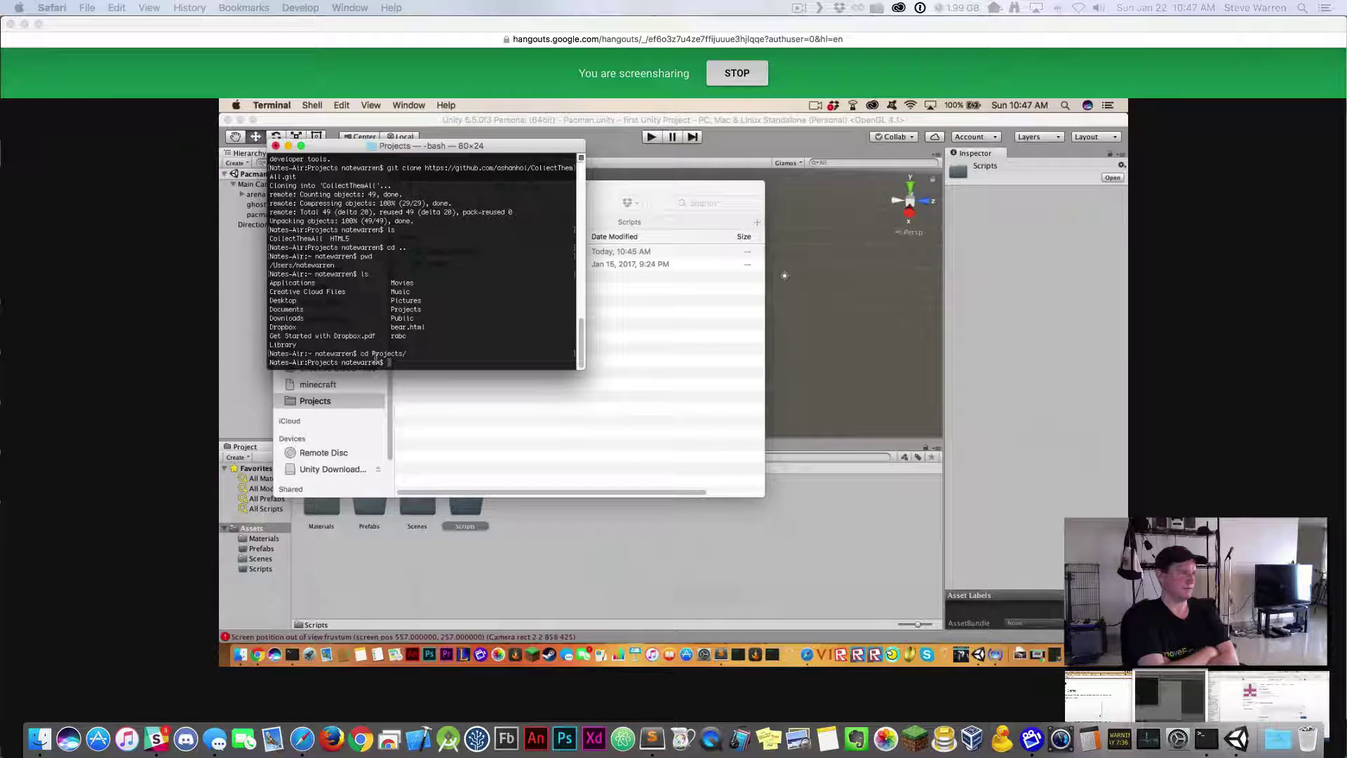
{"action": "key", "text": "BackSpace"}
{"action": "key", "text": "BackSpace"}
{"action": "type", "text": "cd"}
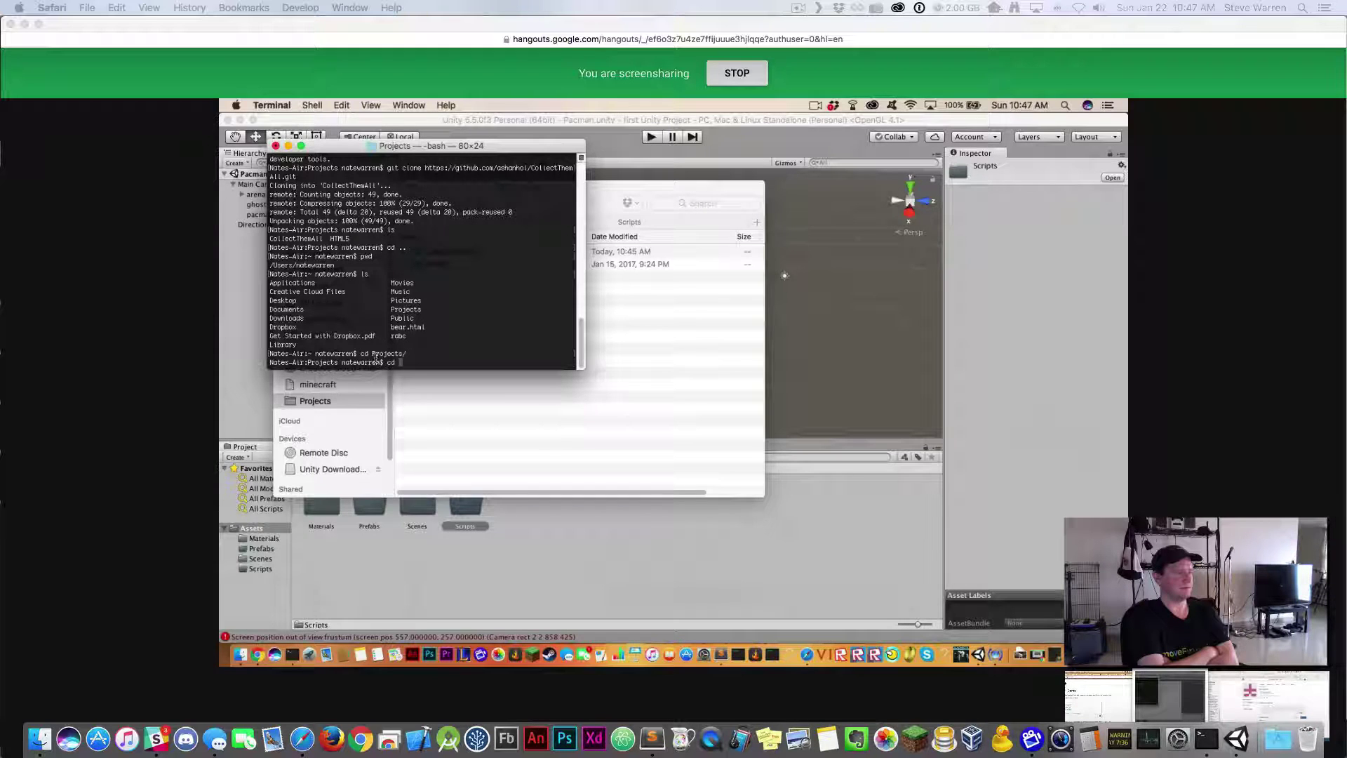
{"action": "type", "text": "Colle"}
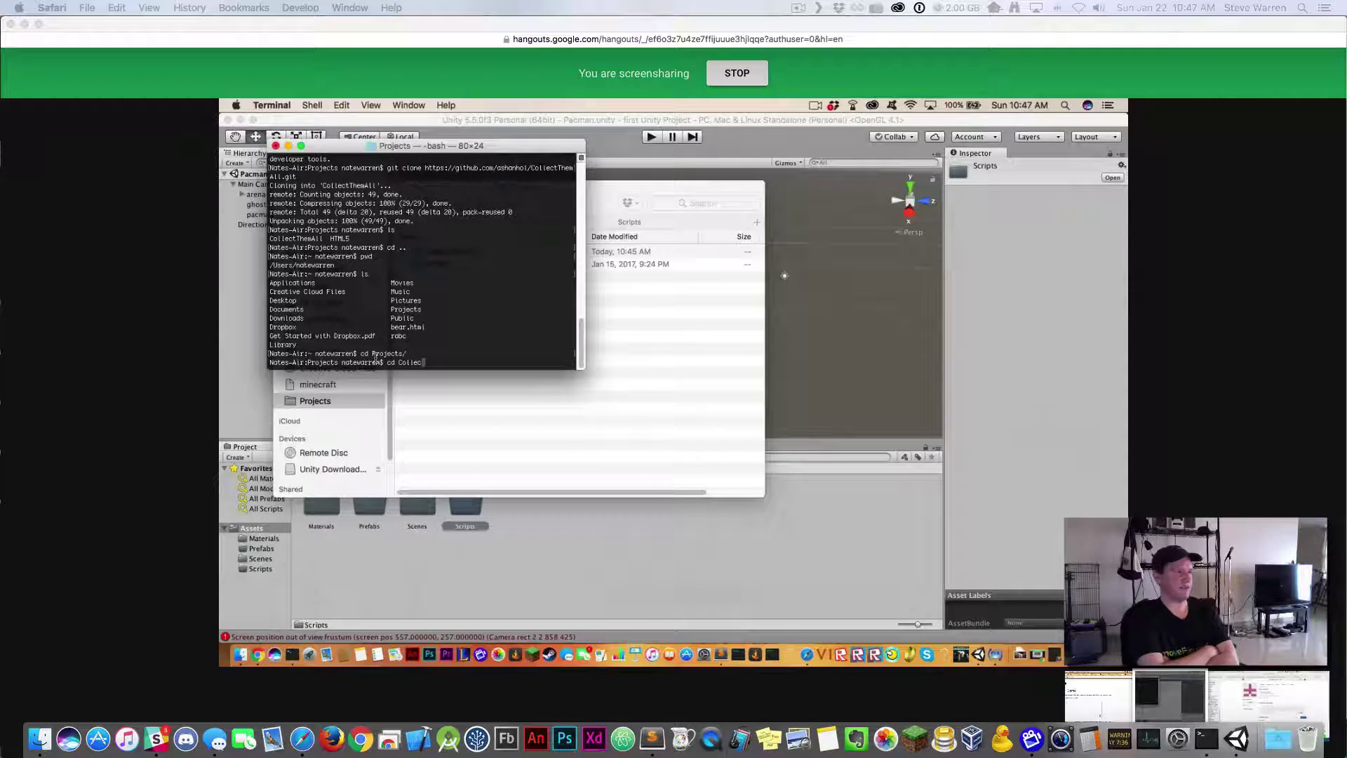
{"action": "type", "text": "c"}
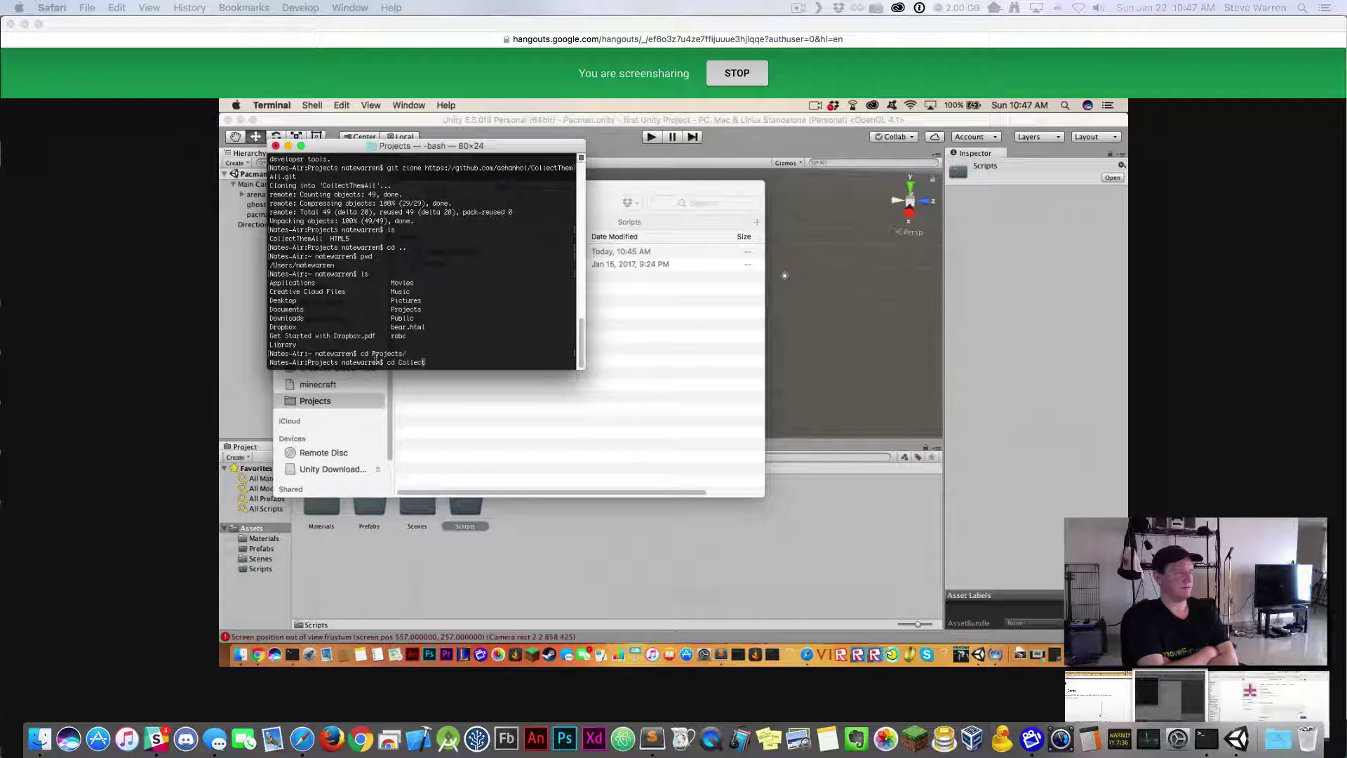
{"action": "type", "text": "t"}
{"action": "key", "text": "BackSpace"}
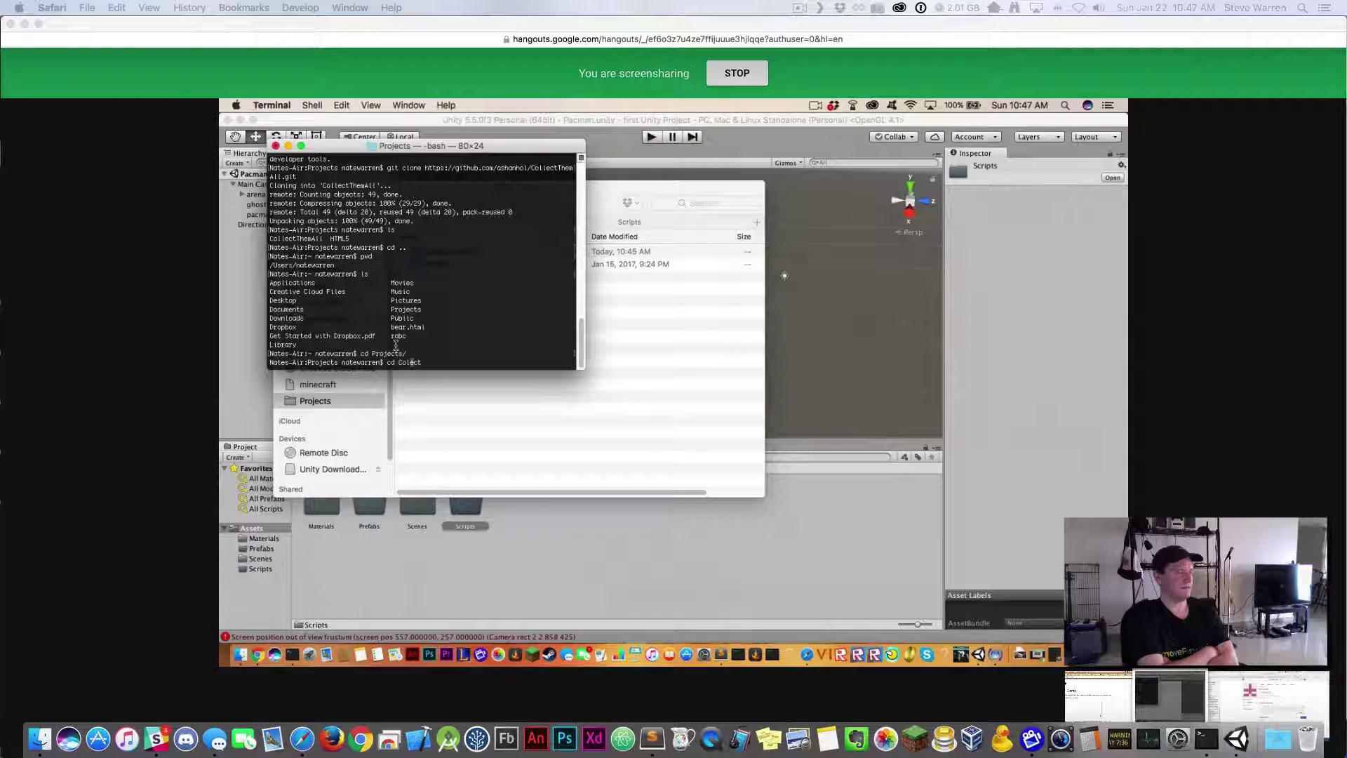
{"action": "key", "text": "Right"}
{"action": "key", "text": "Right"}
{"action": "key", "text": "Right"}
{"action": "type", "text": "them"}
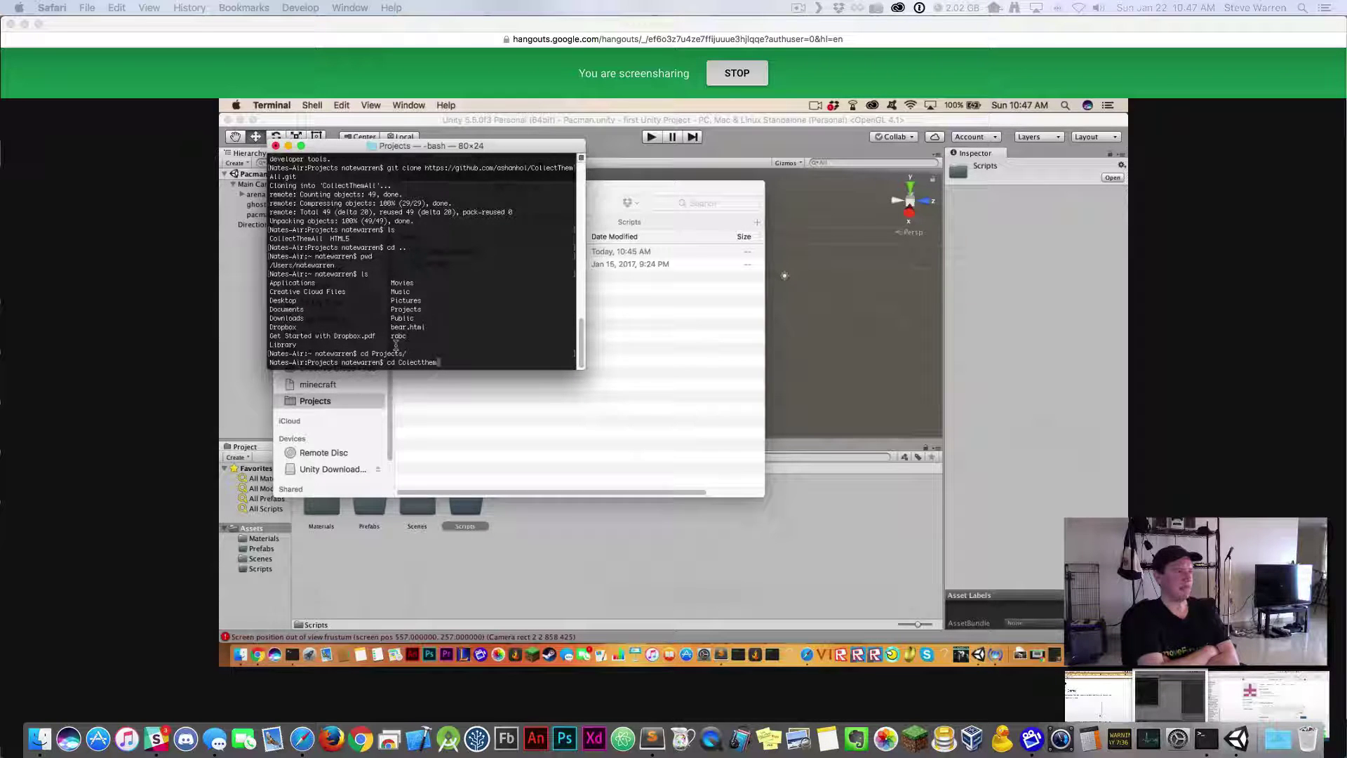
{"action": "left_click", "coordinate": [625, 186]}
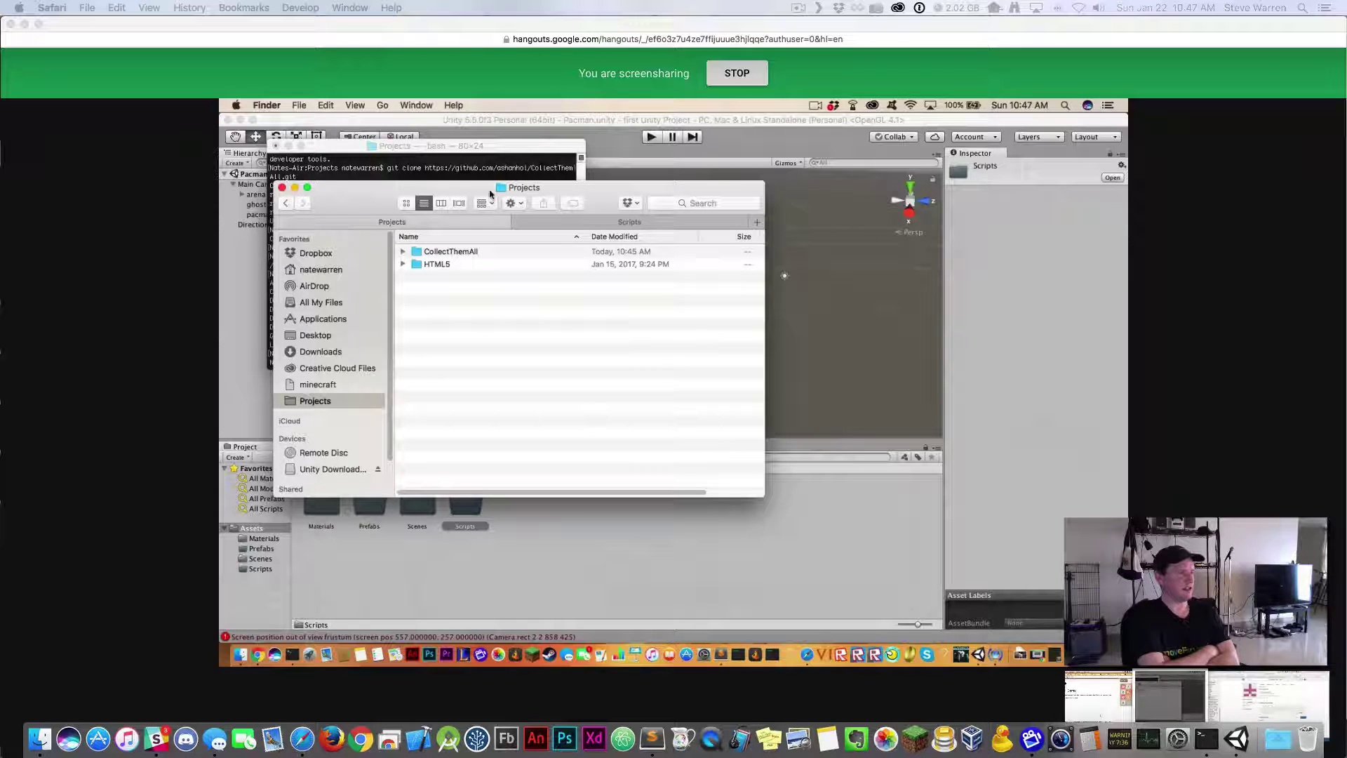
{"action": "left_click", "coordinate": [493, 168]}
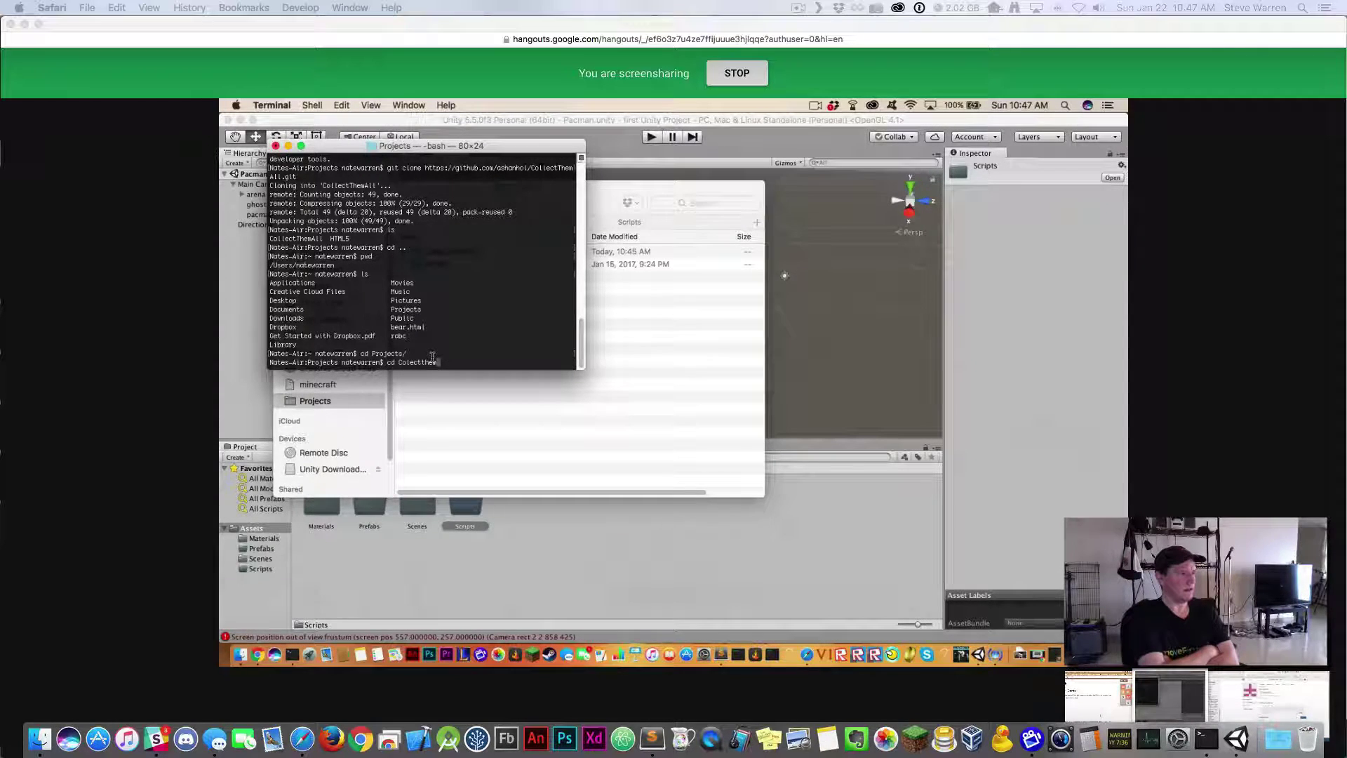
Fix the spelling, Tab-complete the folder name to CollectThemAll, and run the cd command
{"action": "key", "text": "Left"}
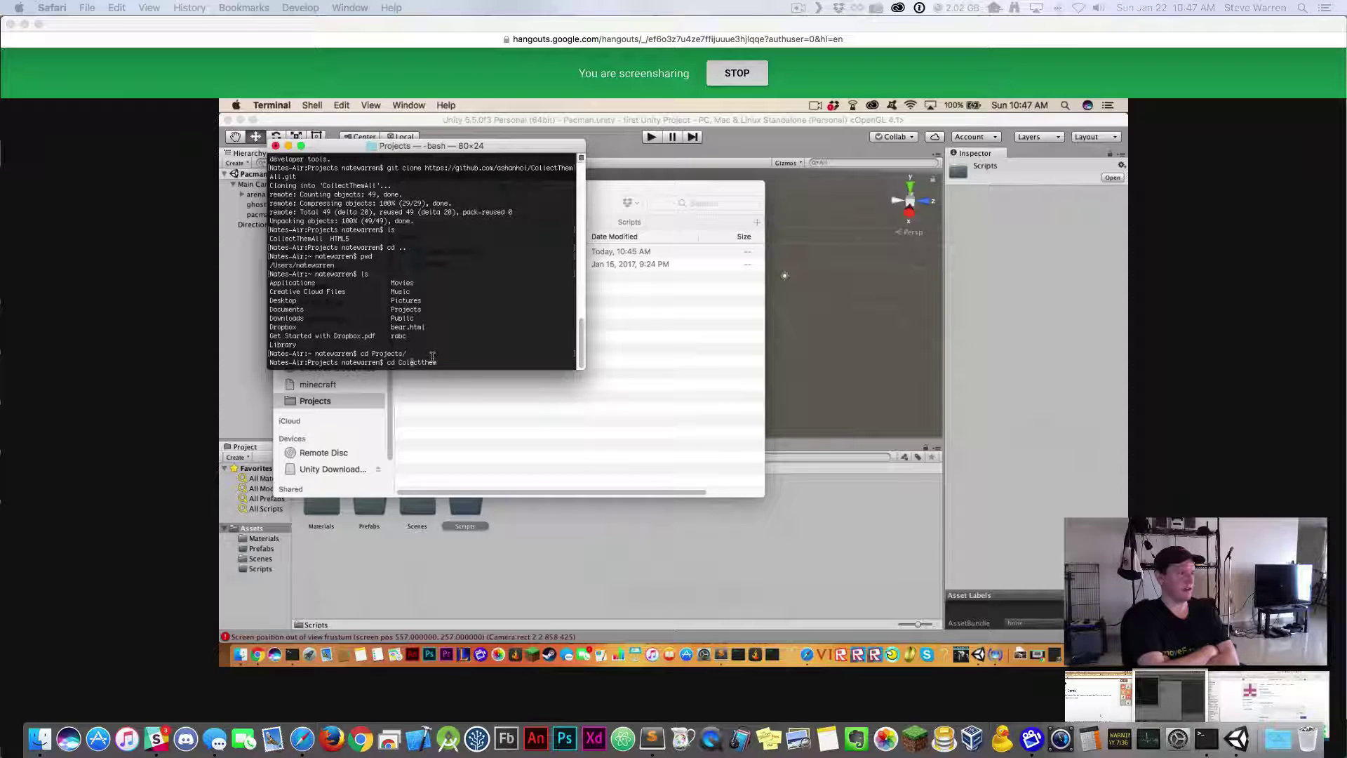
{"action": "key", "text": "Left"}
{"action": "type", "text": "l"}
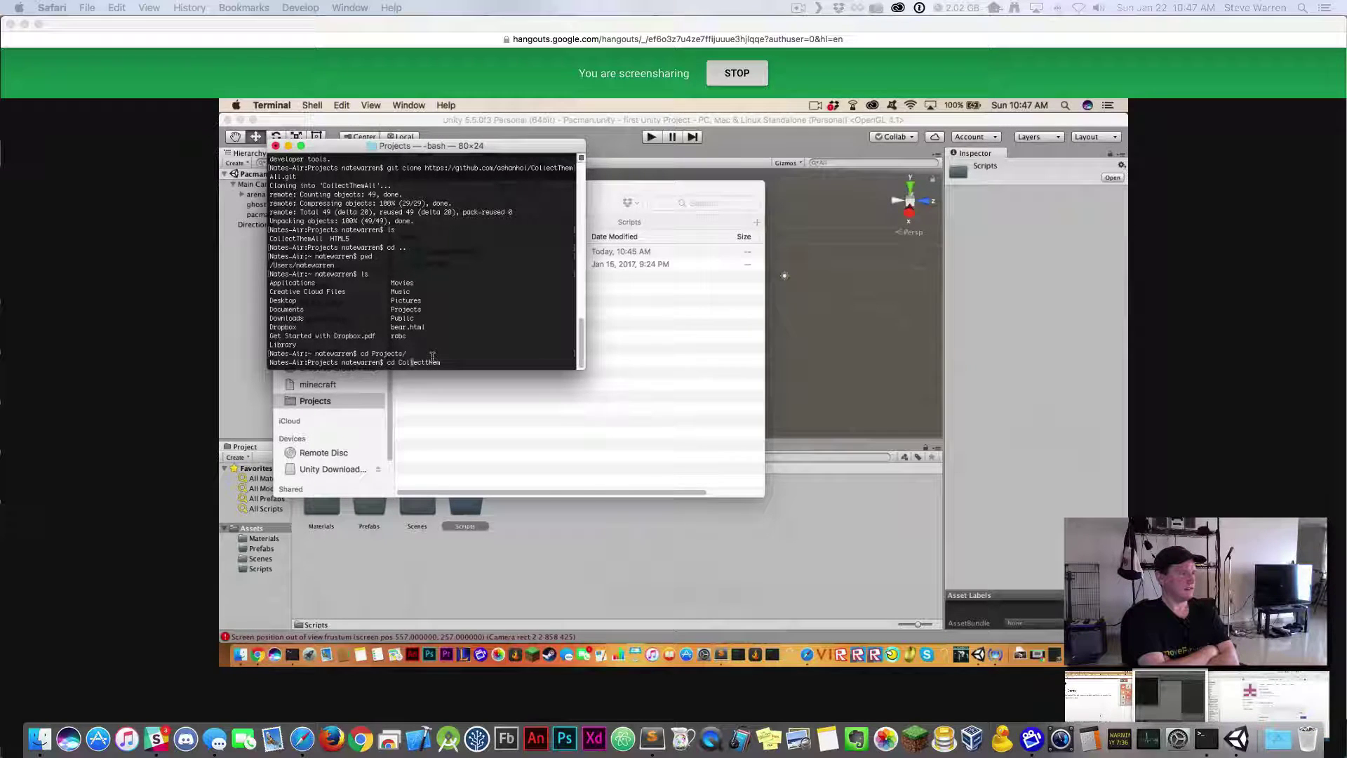
{"action": "key", "text": "Right"}
{"action": "key", "text": "Right"}
{"action": "key", "text": "Right"}
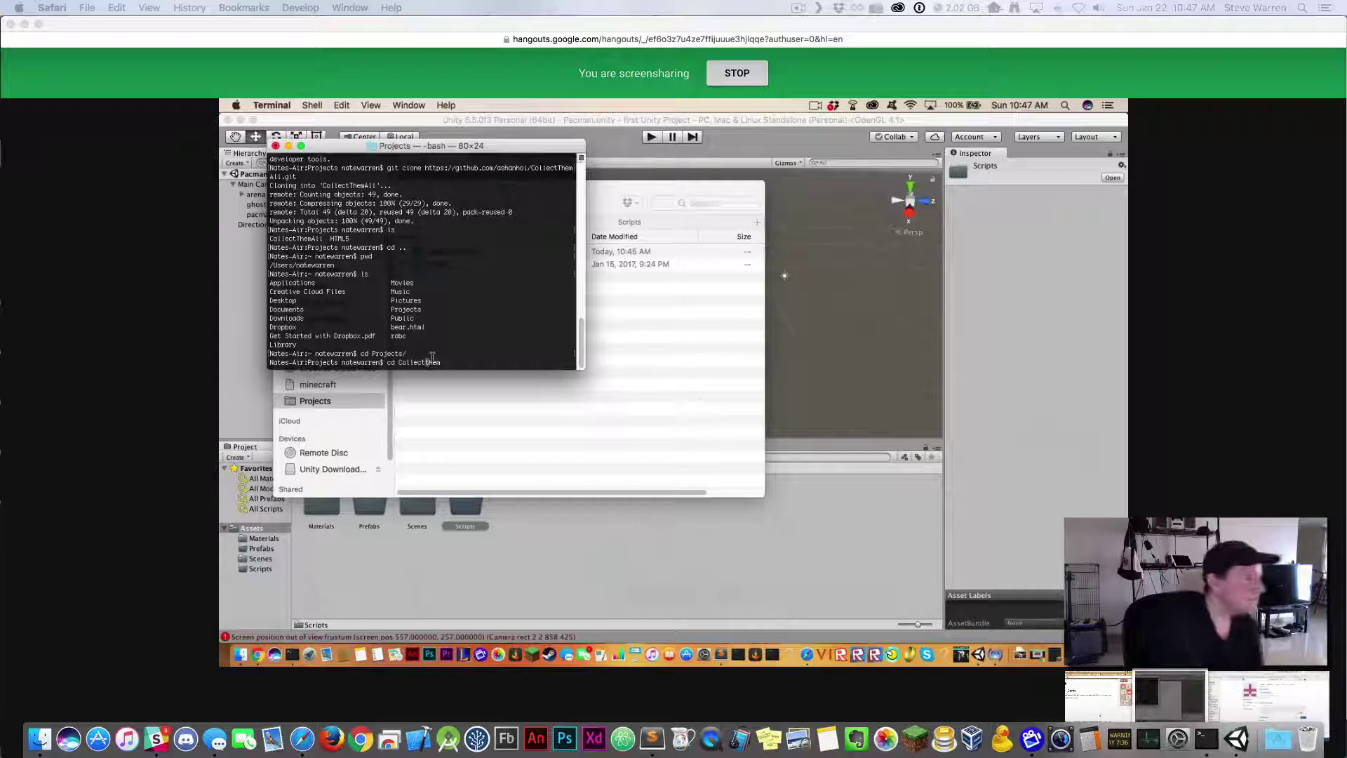
{"action": "key", "text": "Delete"}
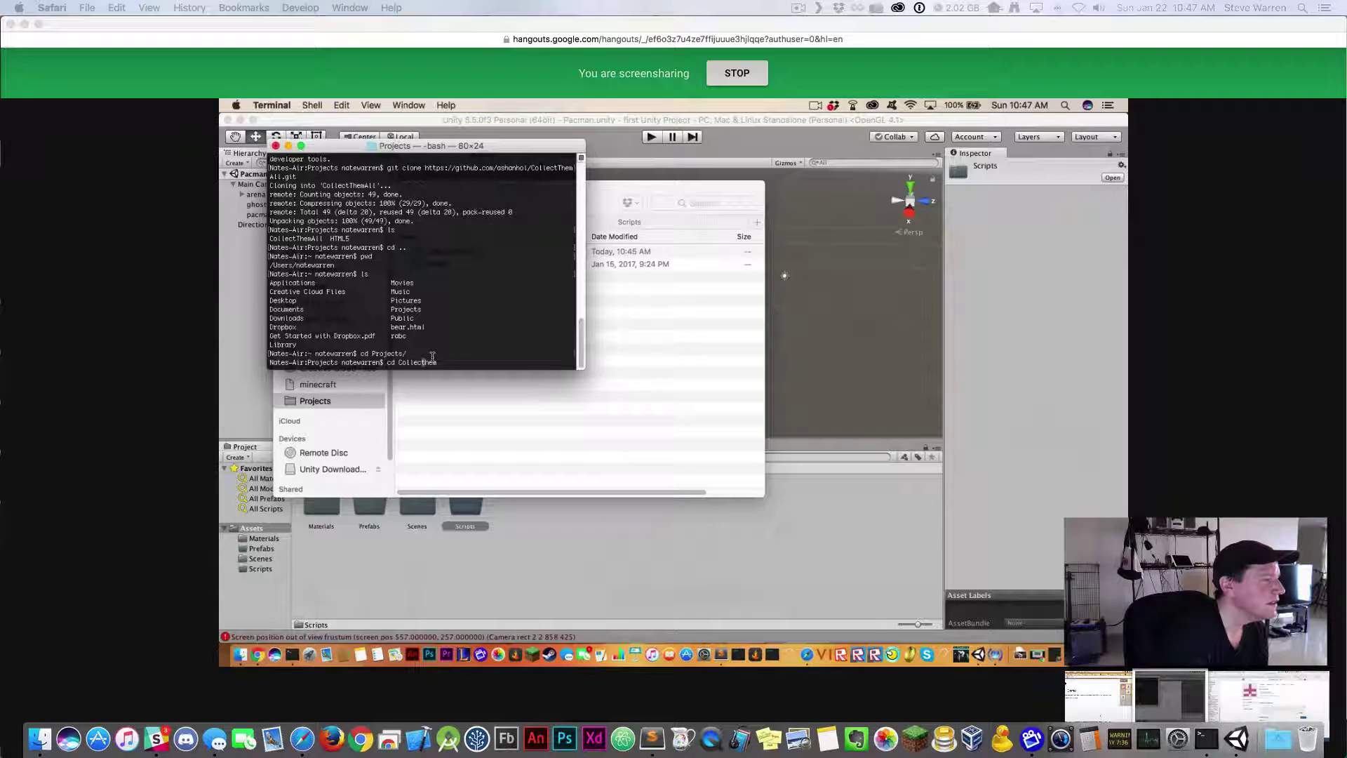
{"action": "key", "text": "Tab"}
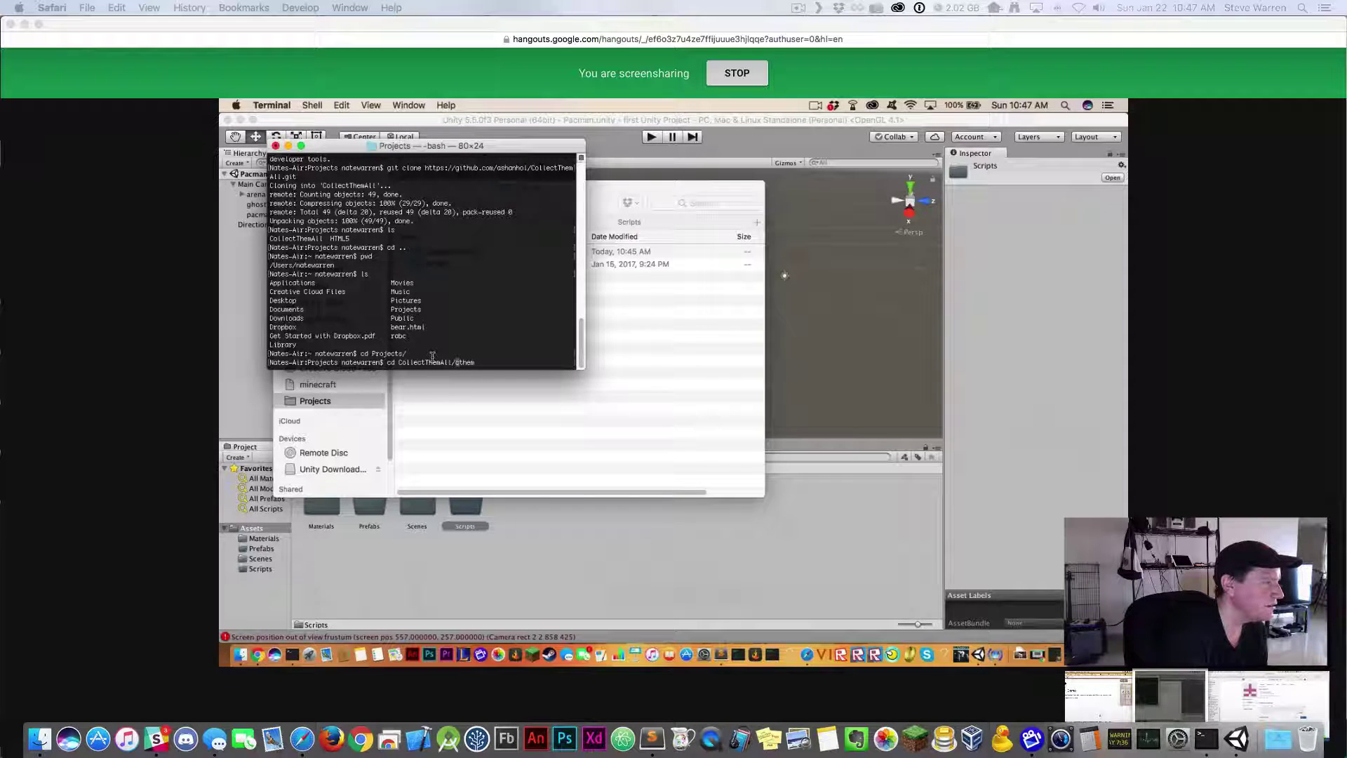
{"action": "key", "text": "Return"}
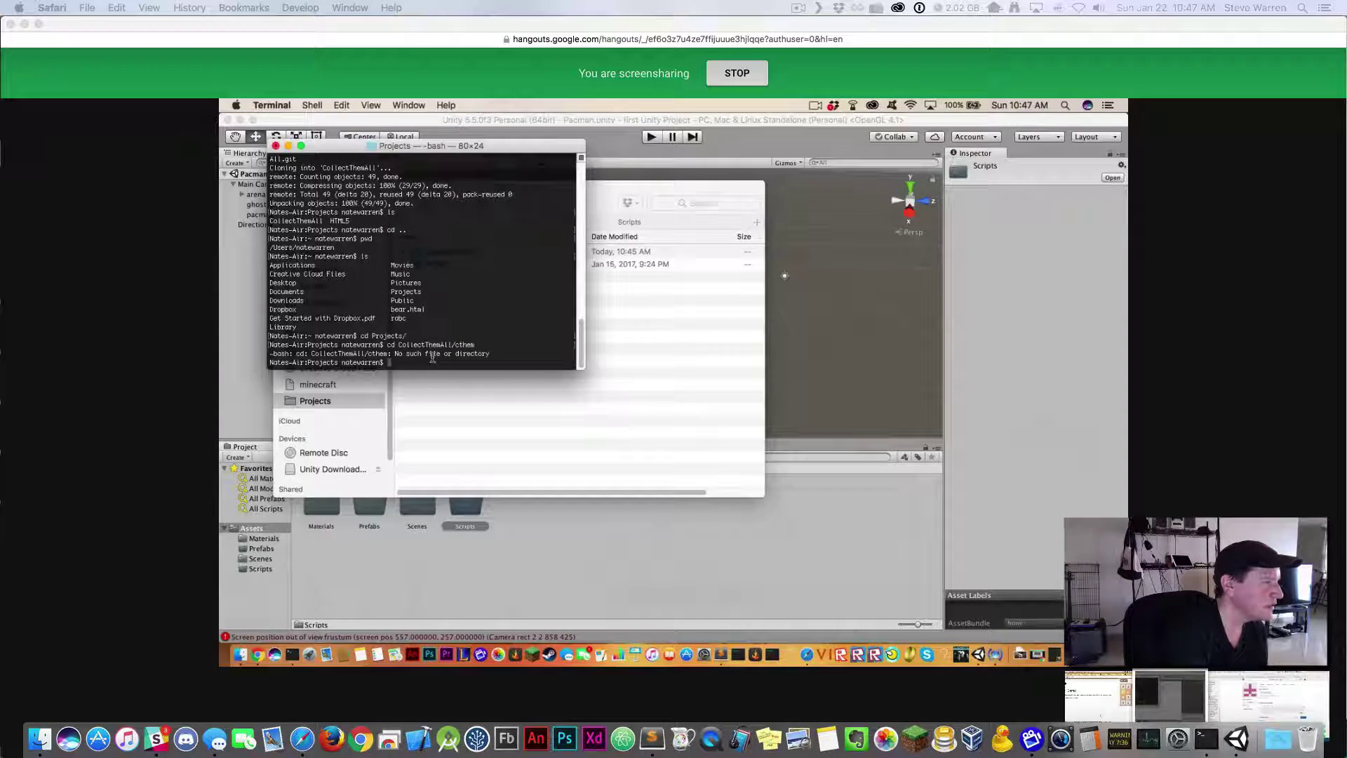
Enter CollectThemAll and list Assets, LICENSE, ProjectSettings and README.md
{"action": "key", "text": "Up"}
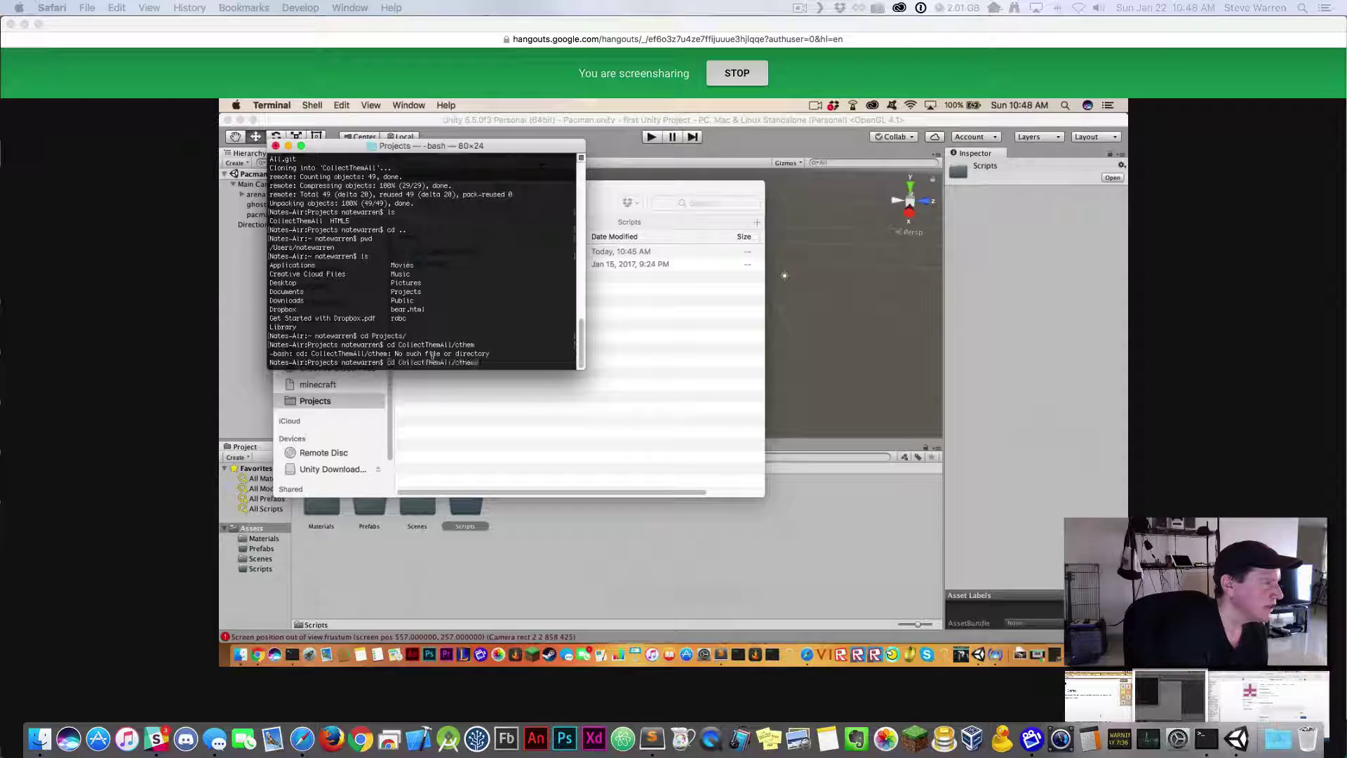
{"action": "key", "text": "BackSpace"}
{"action": "key", "text": "BackSpace"}
{"action": "key", "text": "BackSpace"}
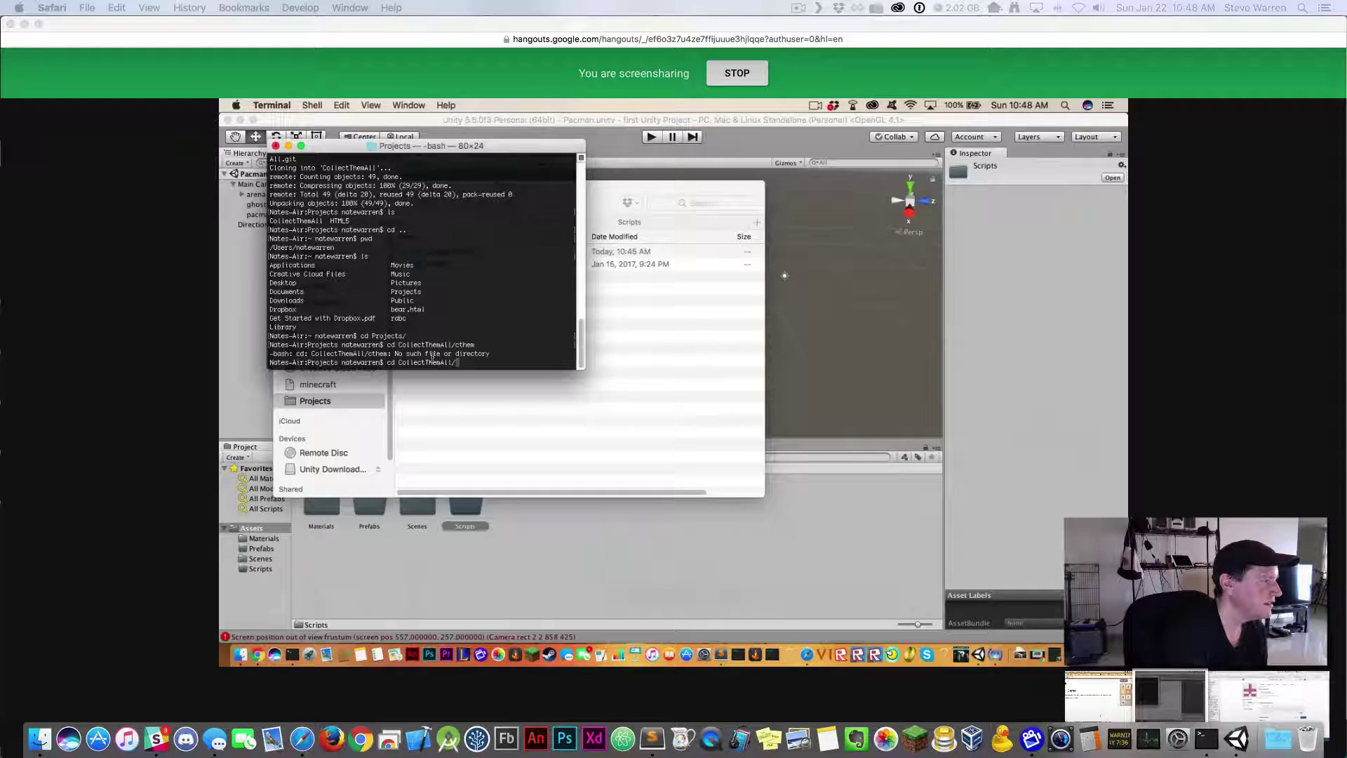
{"action": "key", "text": "Return"}
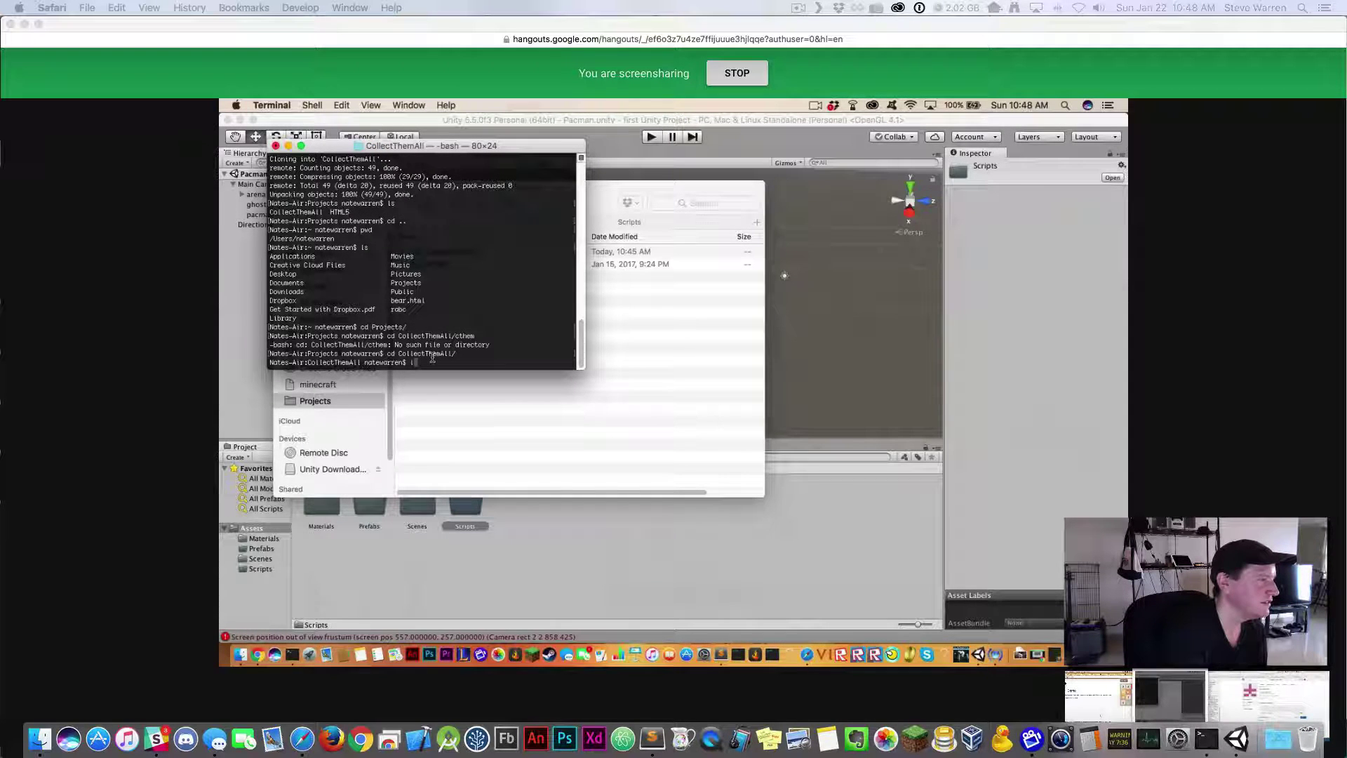
{"action": "type", "text": "ls"}
{"action": "key", "text": "Return"}
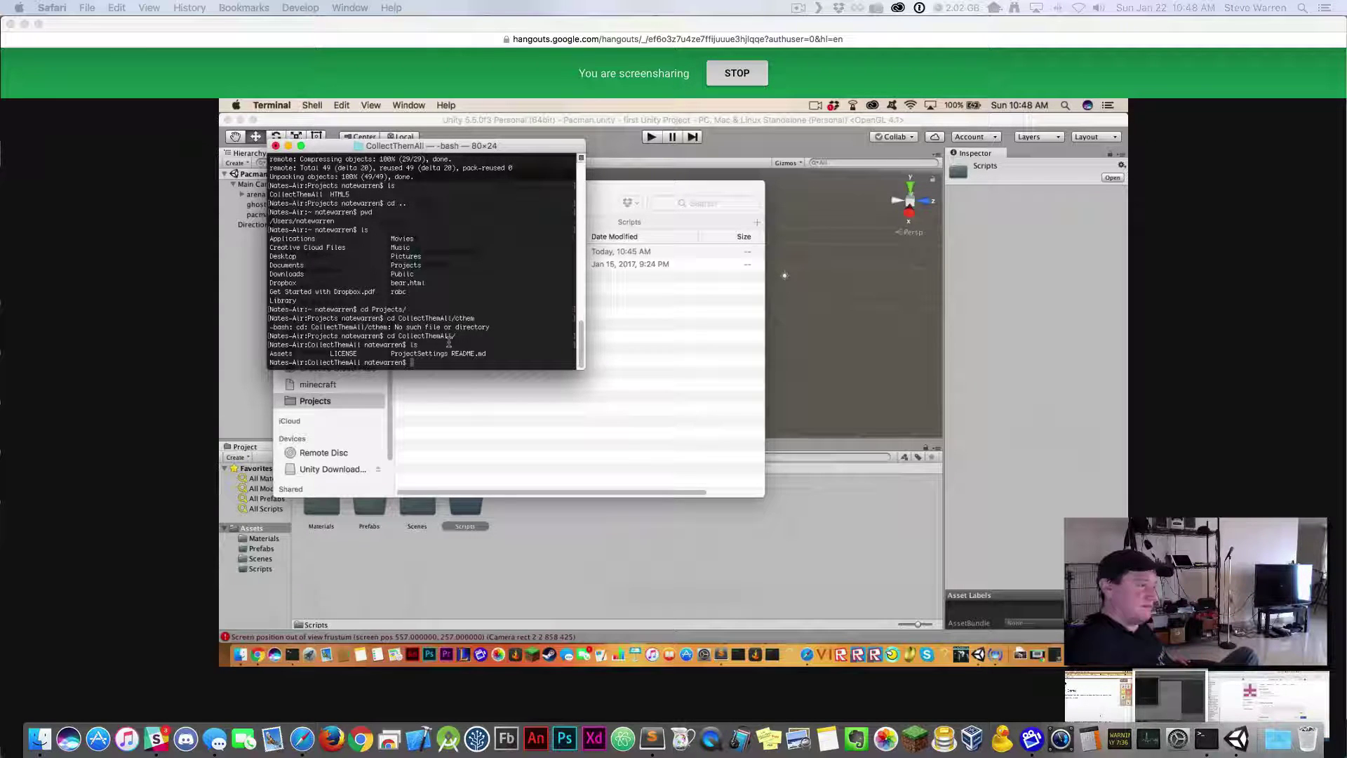
{"action": "type", "text": "cd ass"}
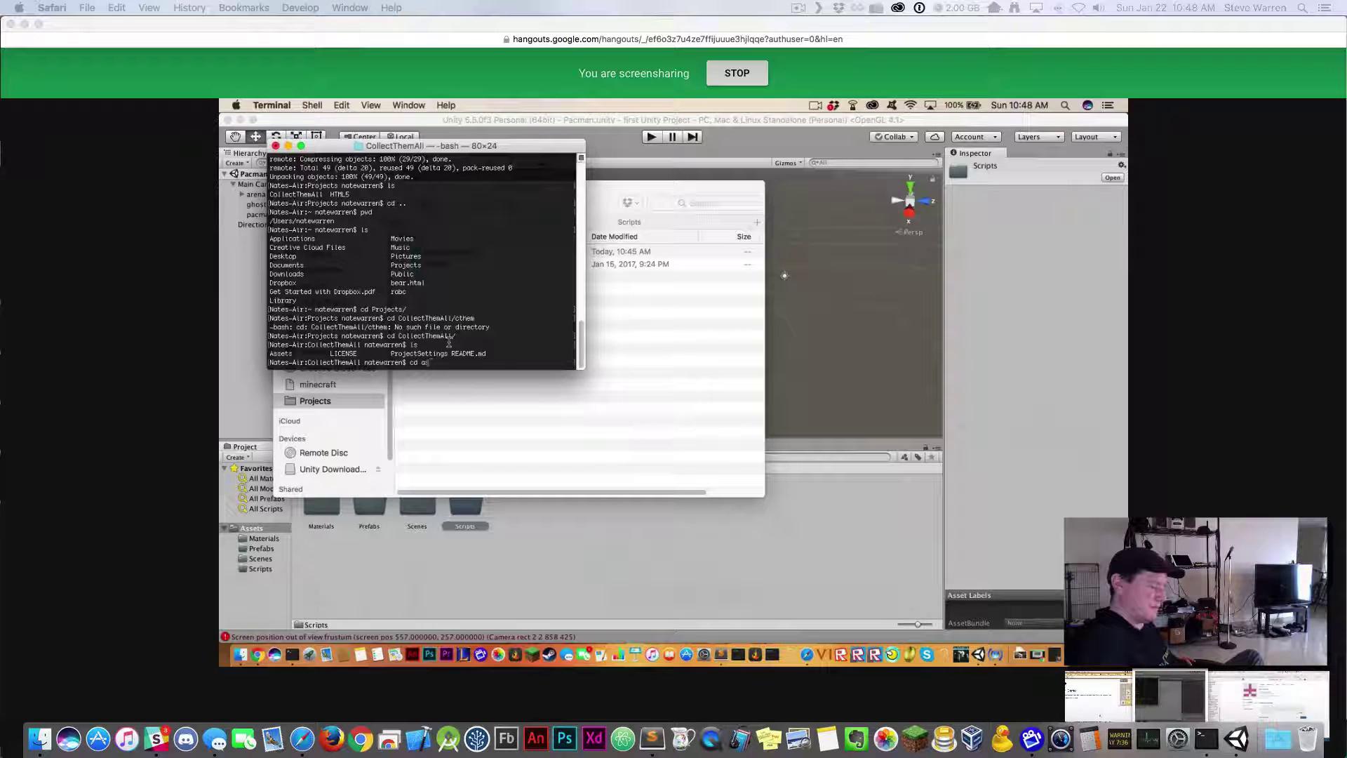
Move into Assets and list Materials, Prefabs, Scenes and Scripts with their .meta files
{"action": "key", "text": "BackSpace"}
{"action": "key", "text": "BackSpace"}
{"action": "type", "text": "Ass"}
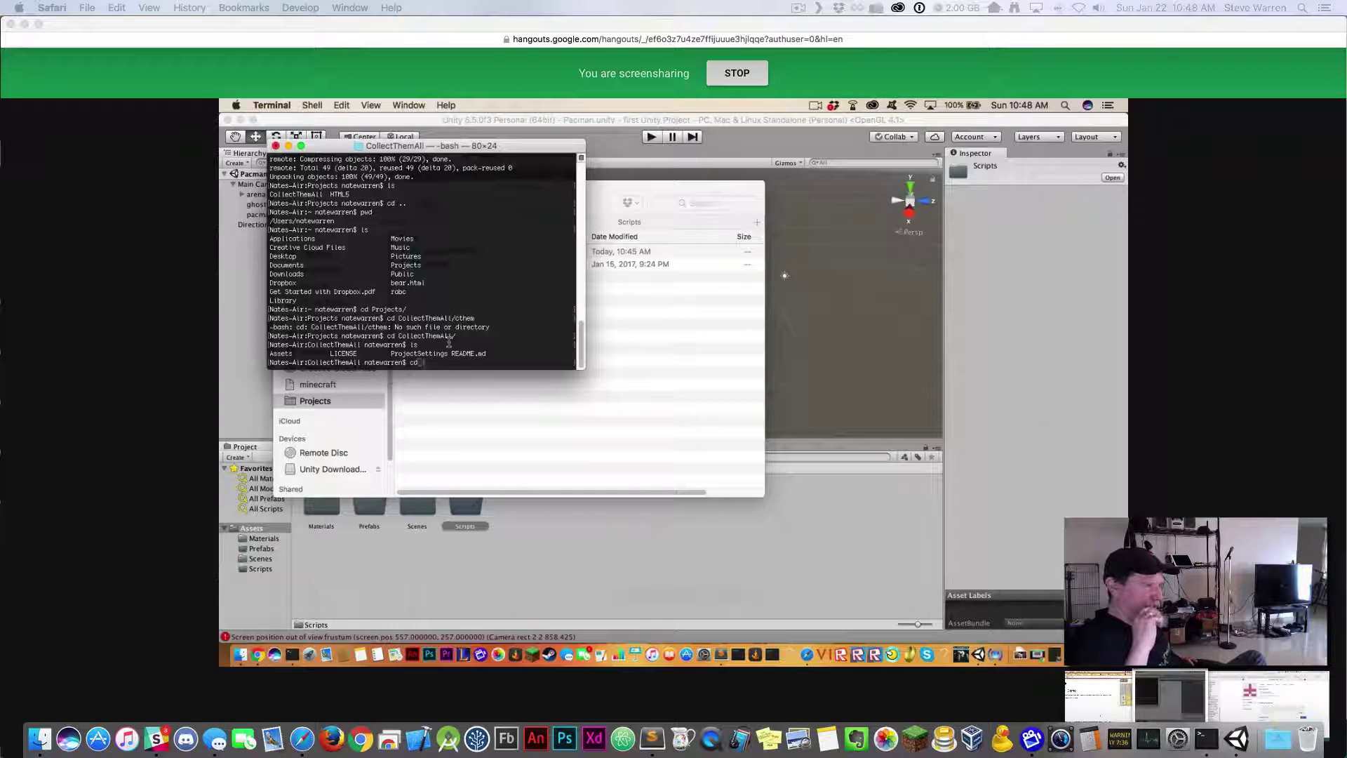
{"action": "type", "text": "ets"}
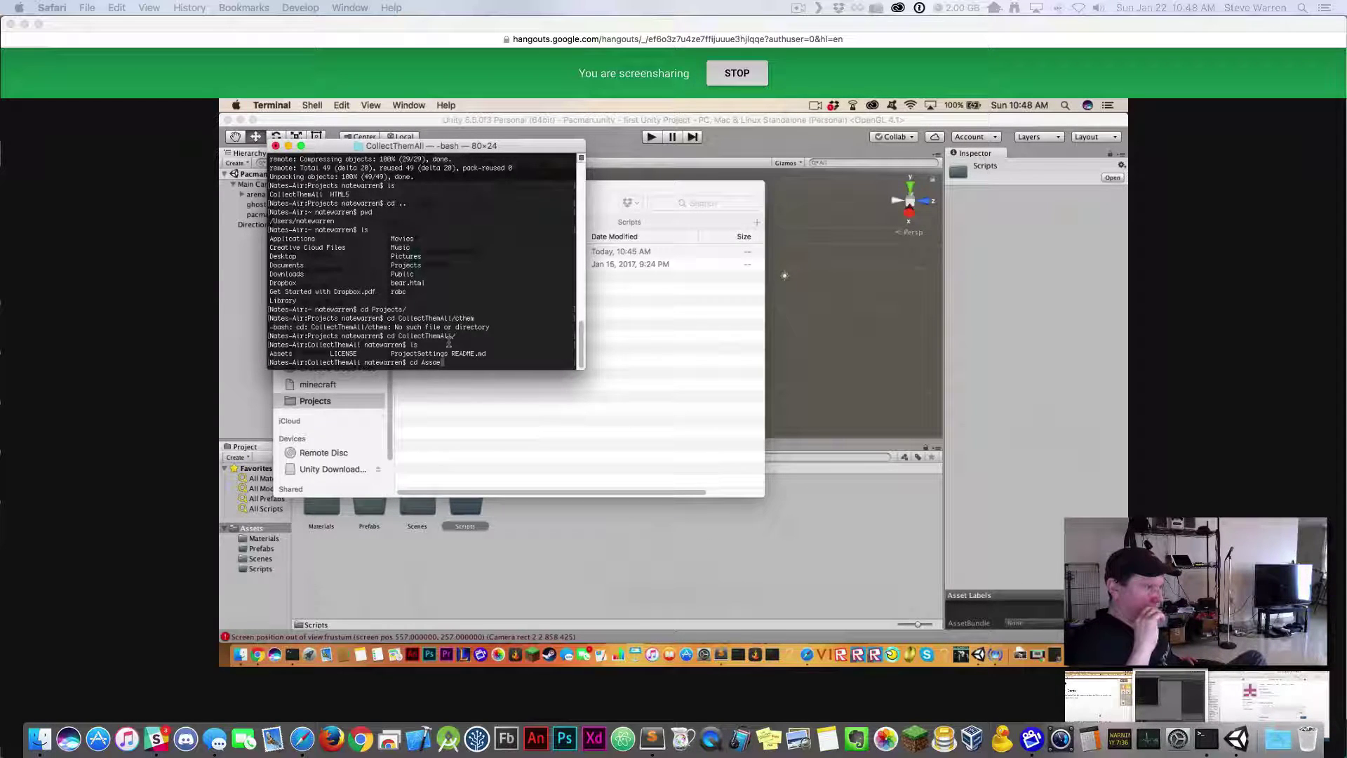
{"action": "key", "text": "BackSpace"}
{"action": "key", "text": "BackSpace"}
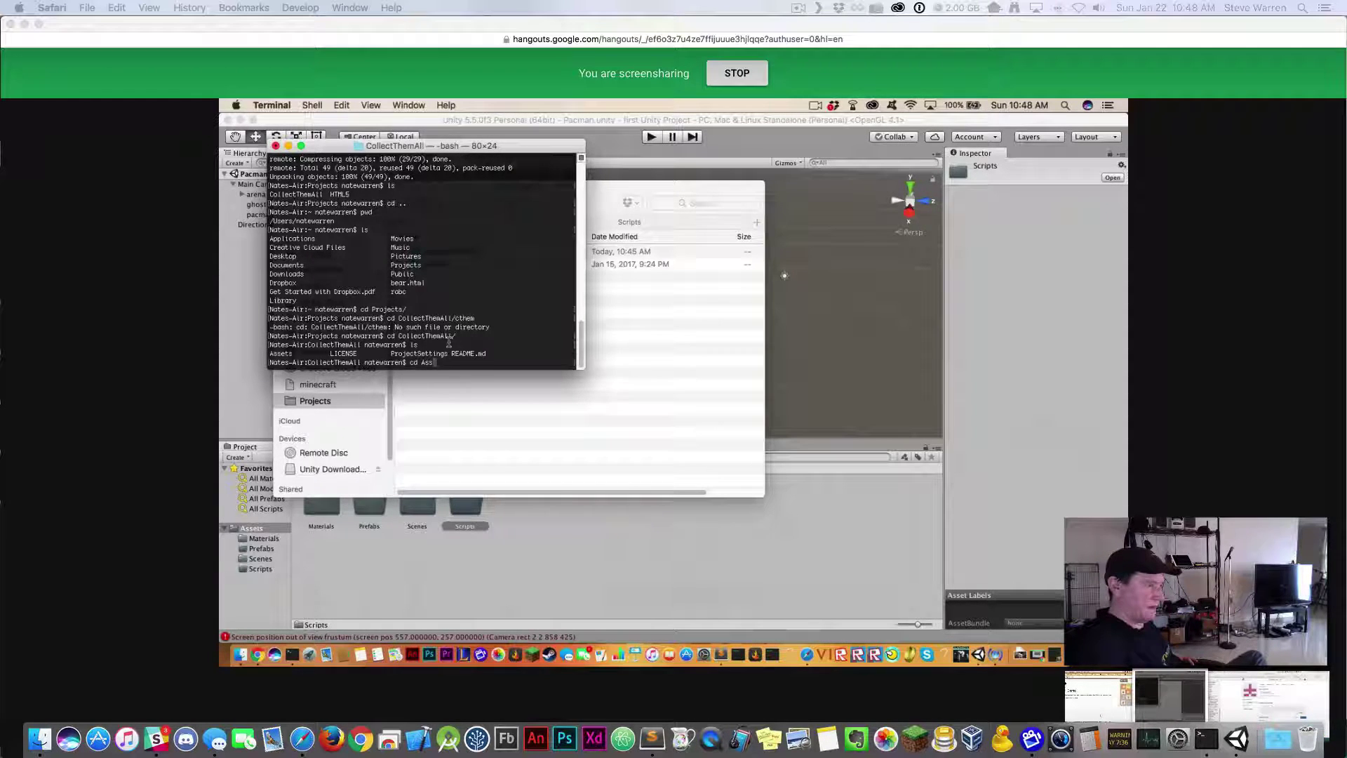
{"action": "key", "text": "Tab"}
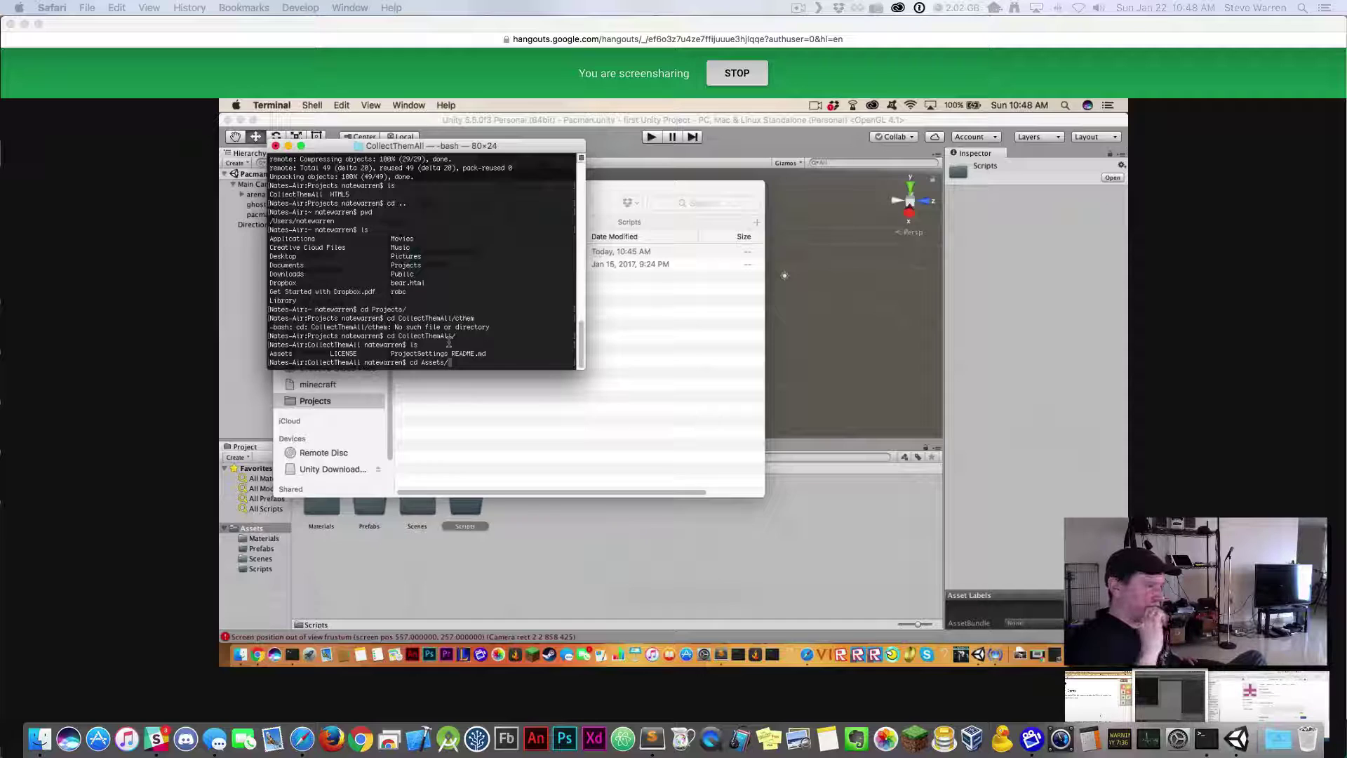
{"action": "key", "text": "Return"}
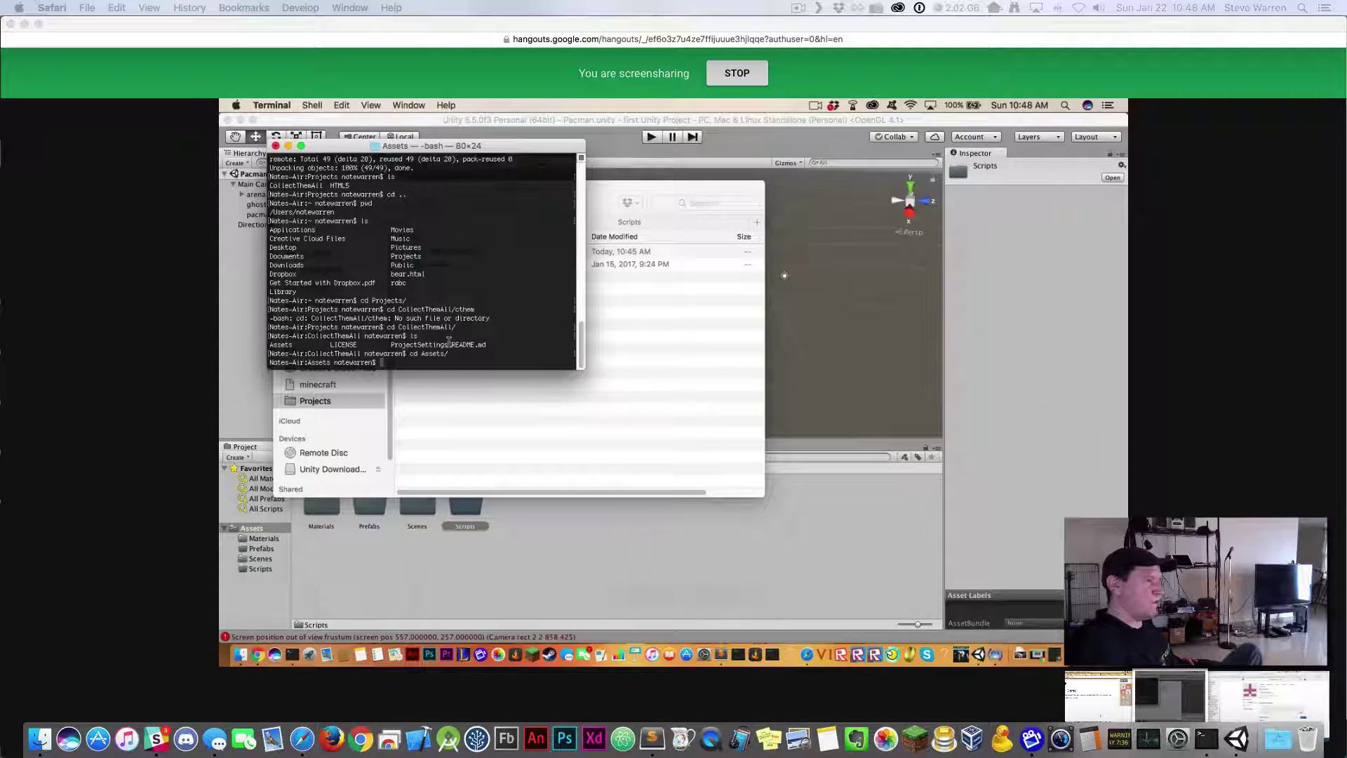
{"action": "type", "text": "ls"}
{"action": "key", "text": "Return"}
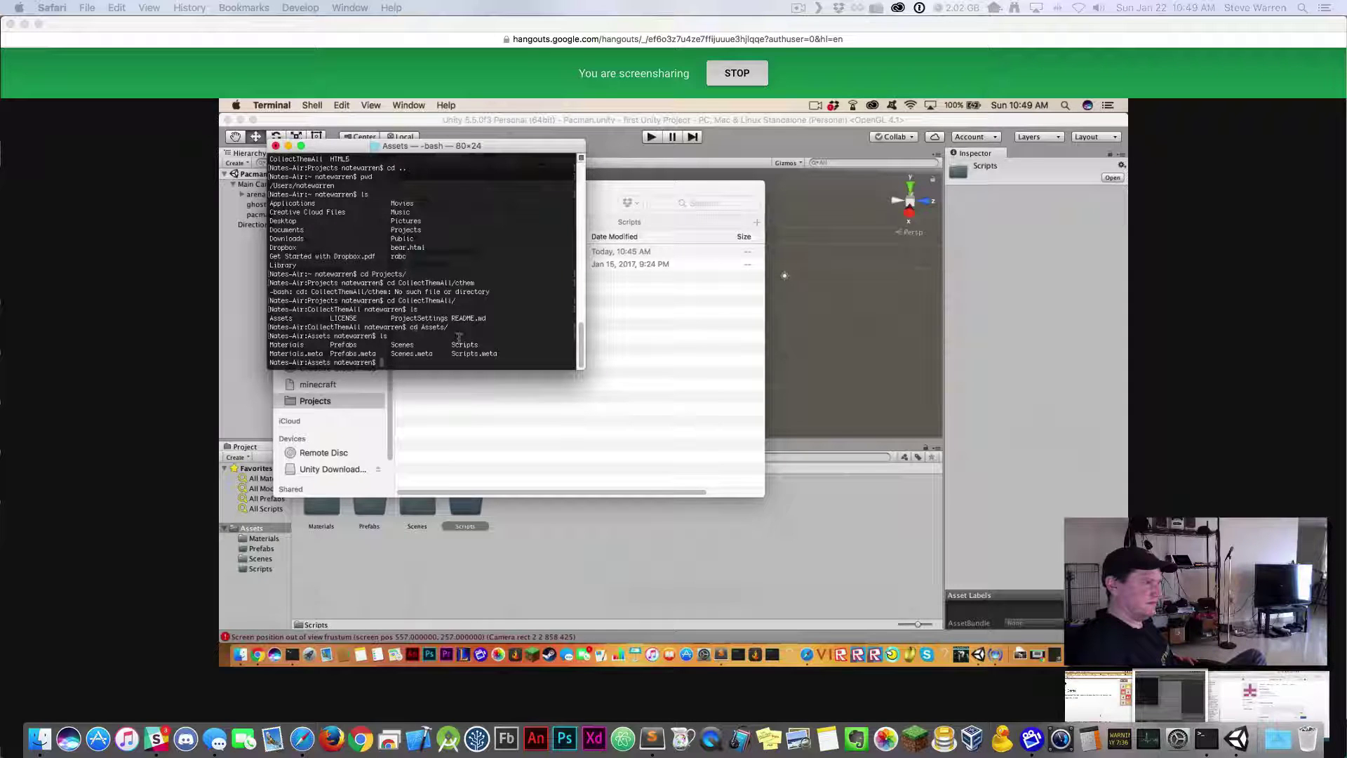
{"action": "type", "text": "cd"}
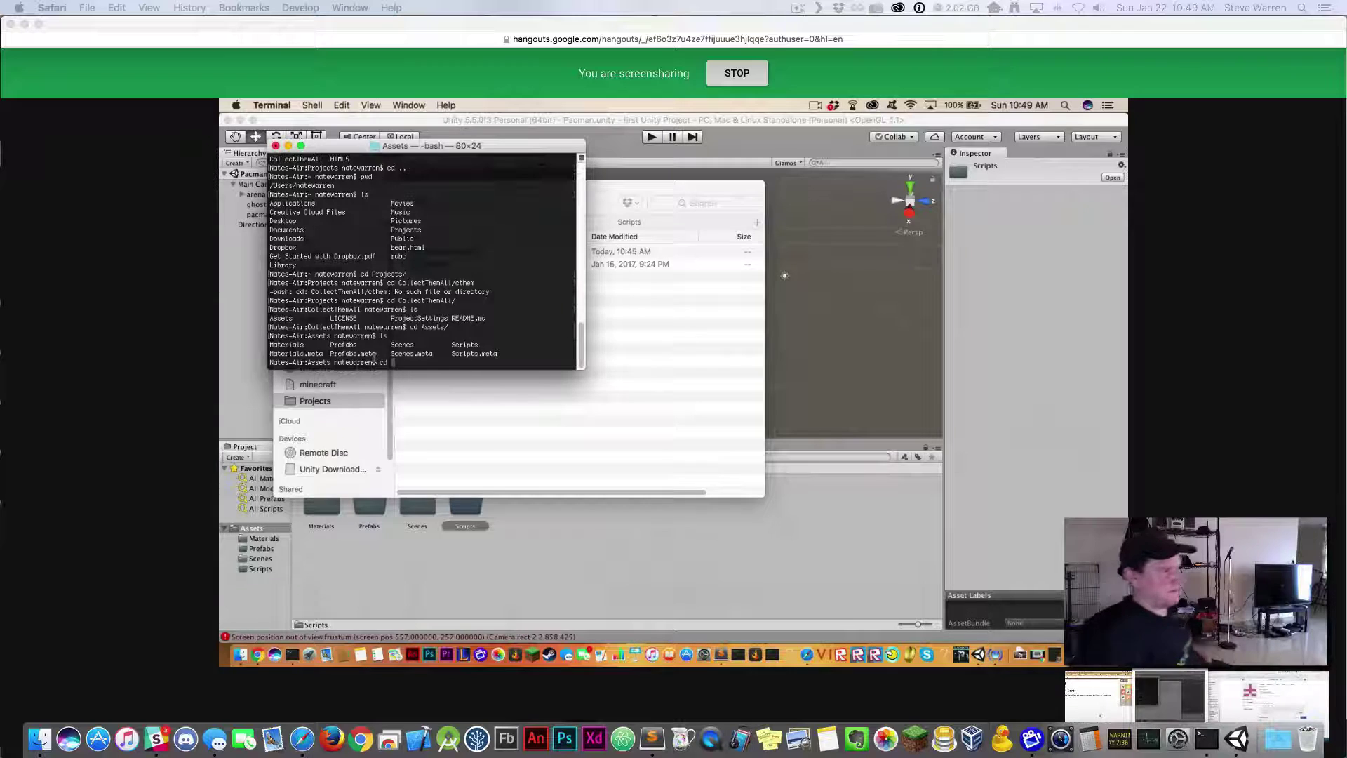
{"action": "type", "text": " Sc"}
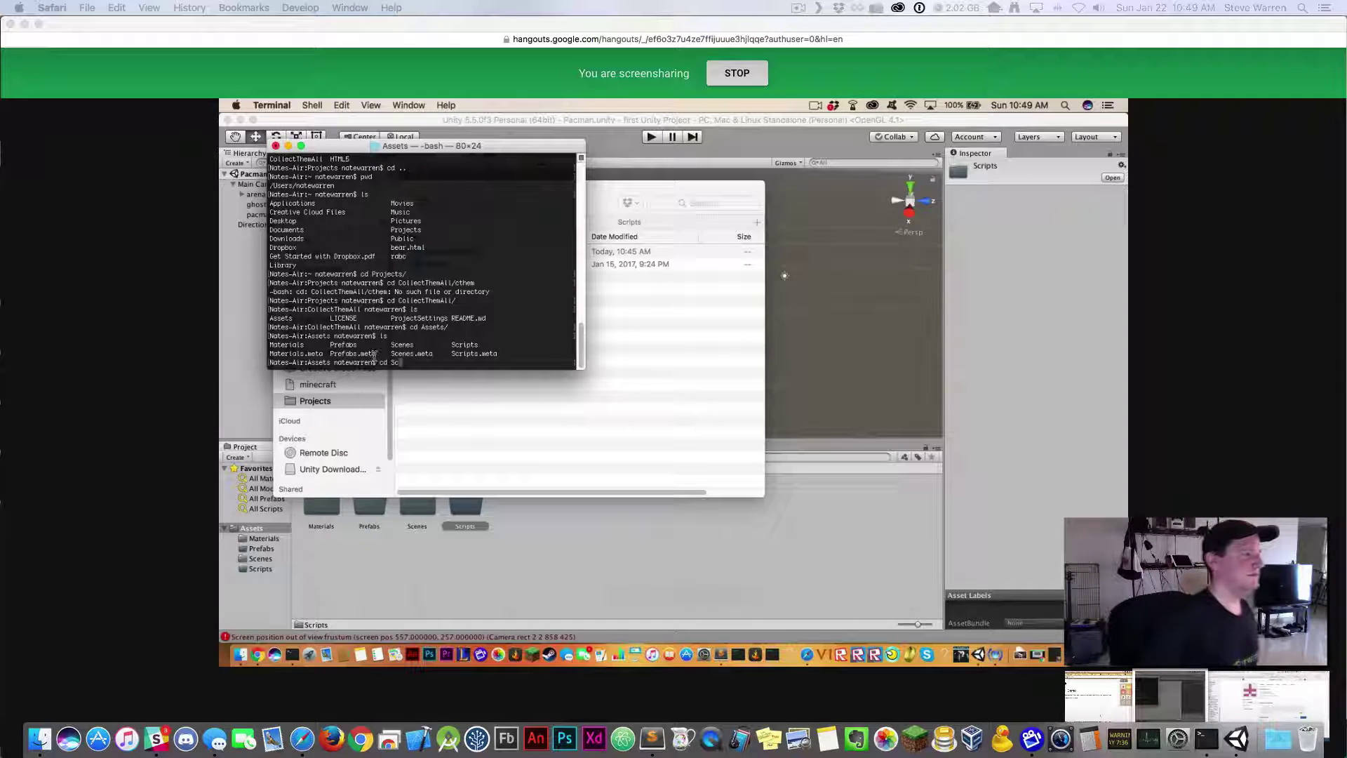
{"action": "type", "text": "ripts"}
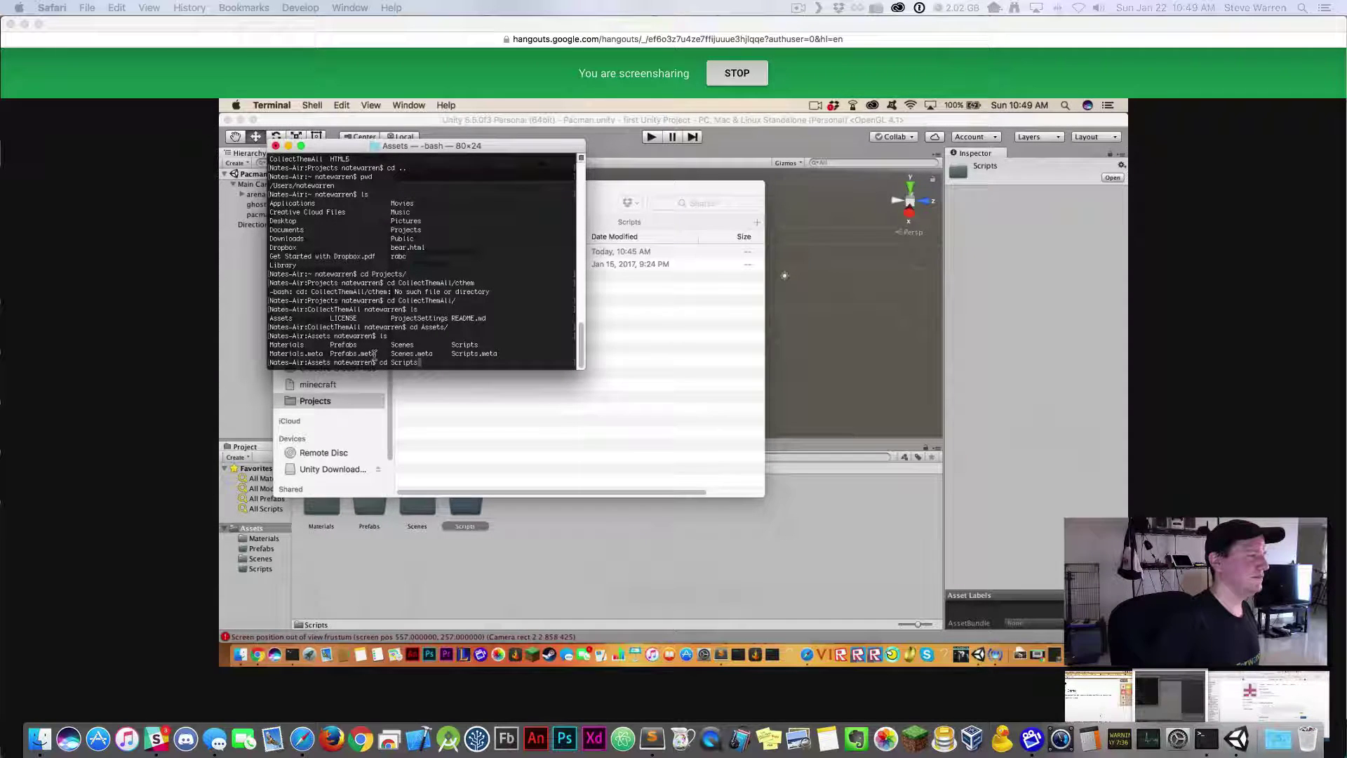
Enter Scripts and list ItemRotator.cs, PlayerController.cs and their .meta files
{"action": "key", "text": "Return"}
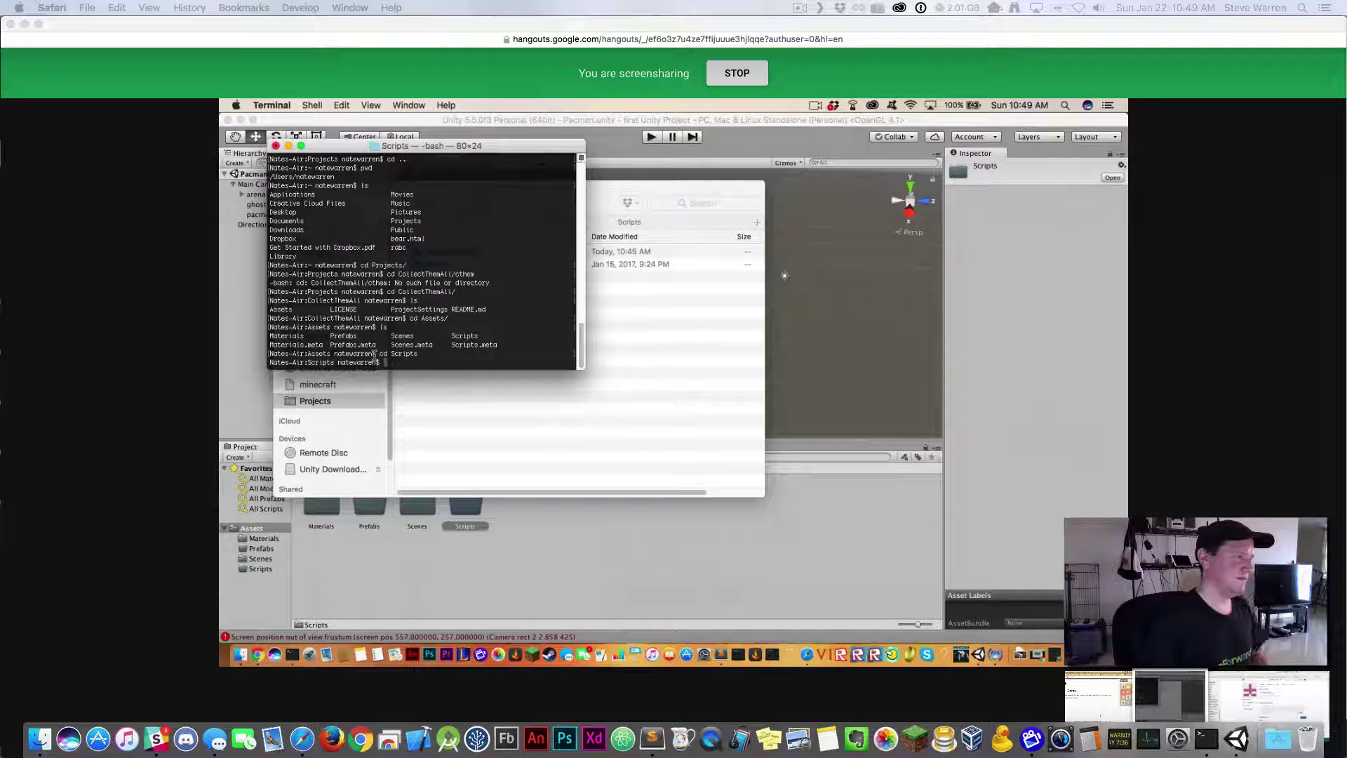
{"action": "type", "text": "ls"}
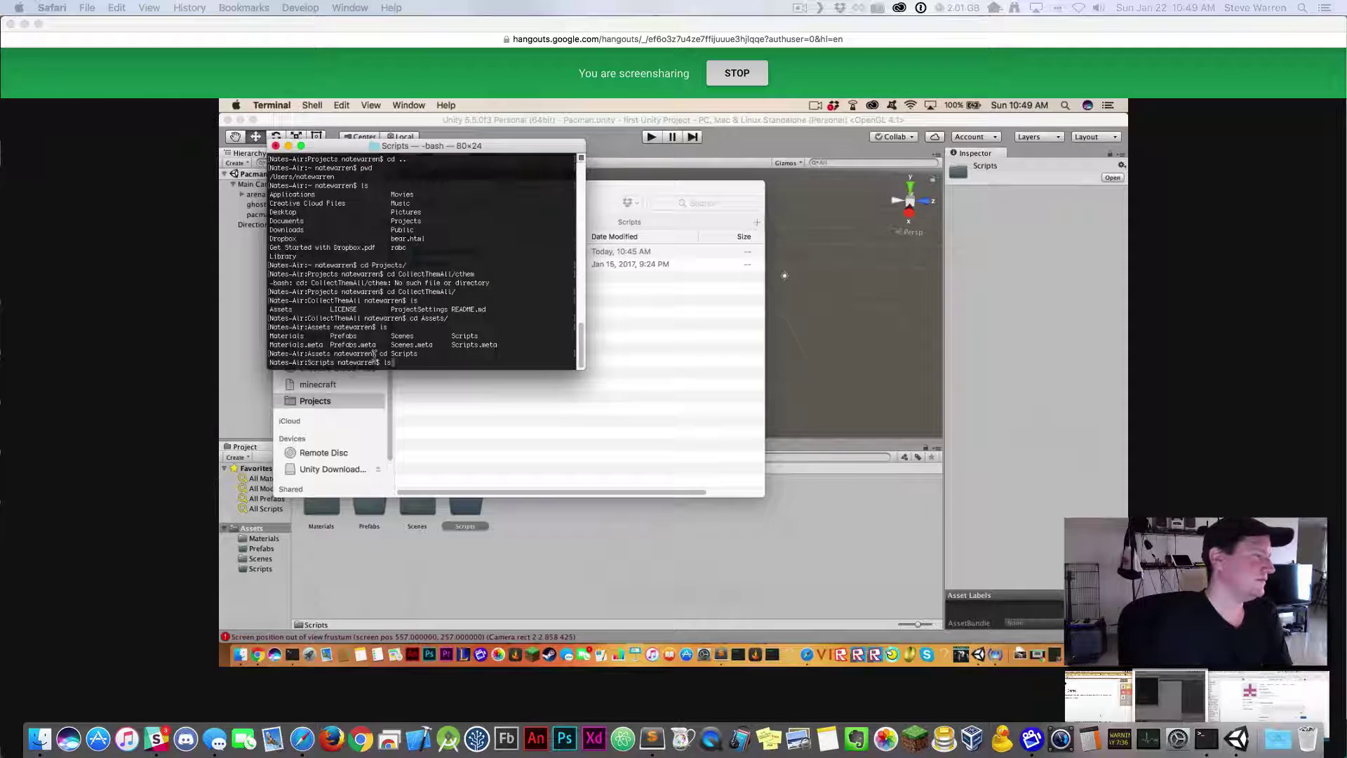
{"action": "key", "text": "Return"}
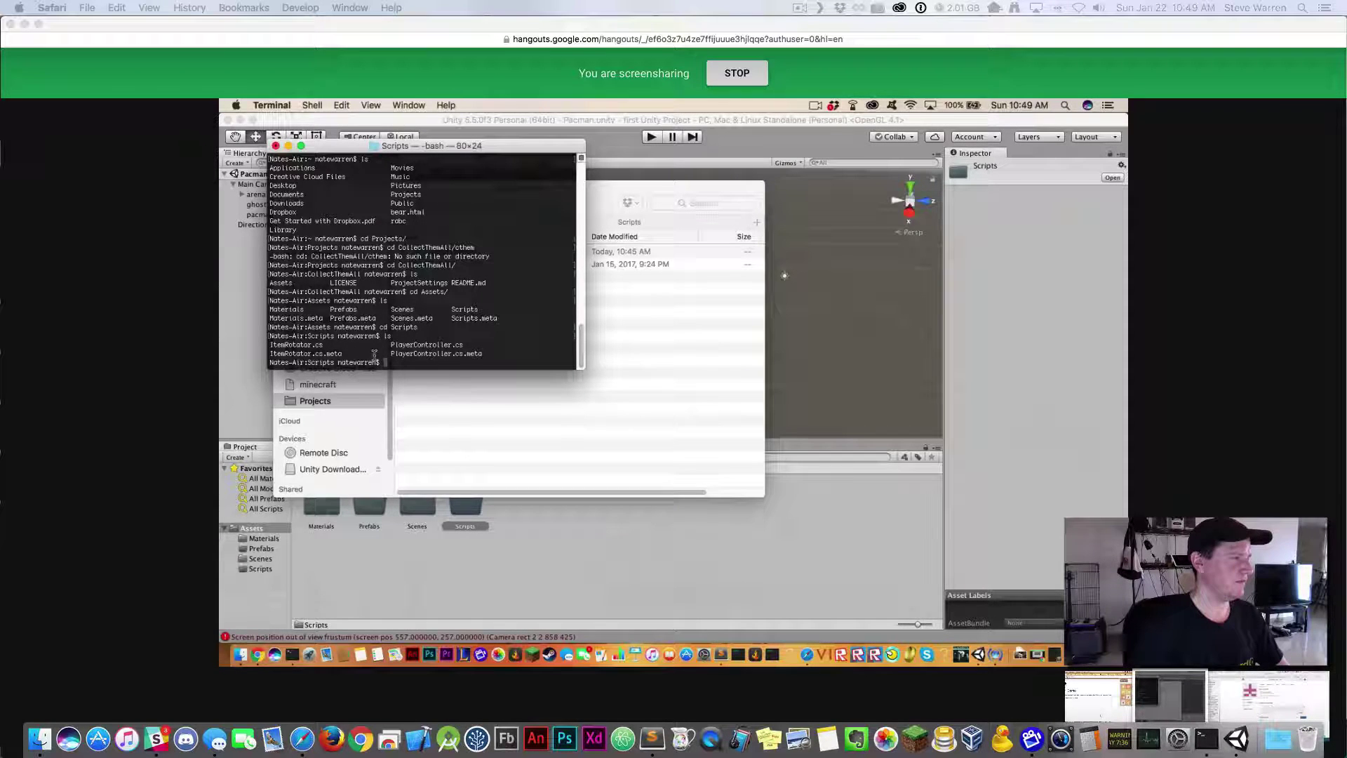
Print the ItemRotator.cs source code with cat
{"action": "type", "text": "c"}
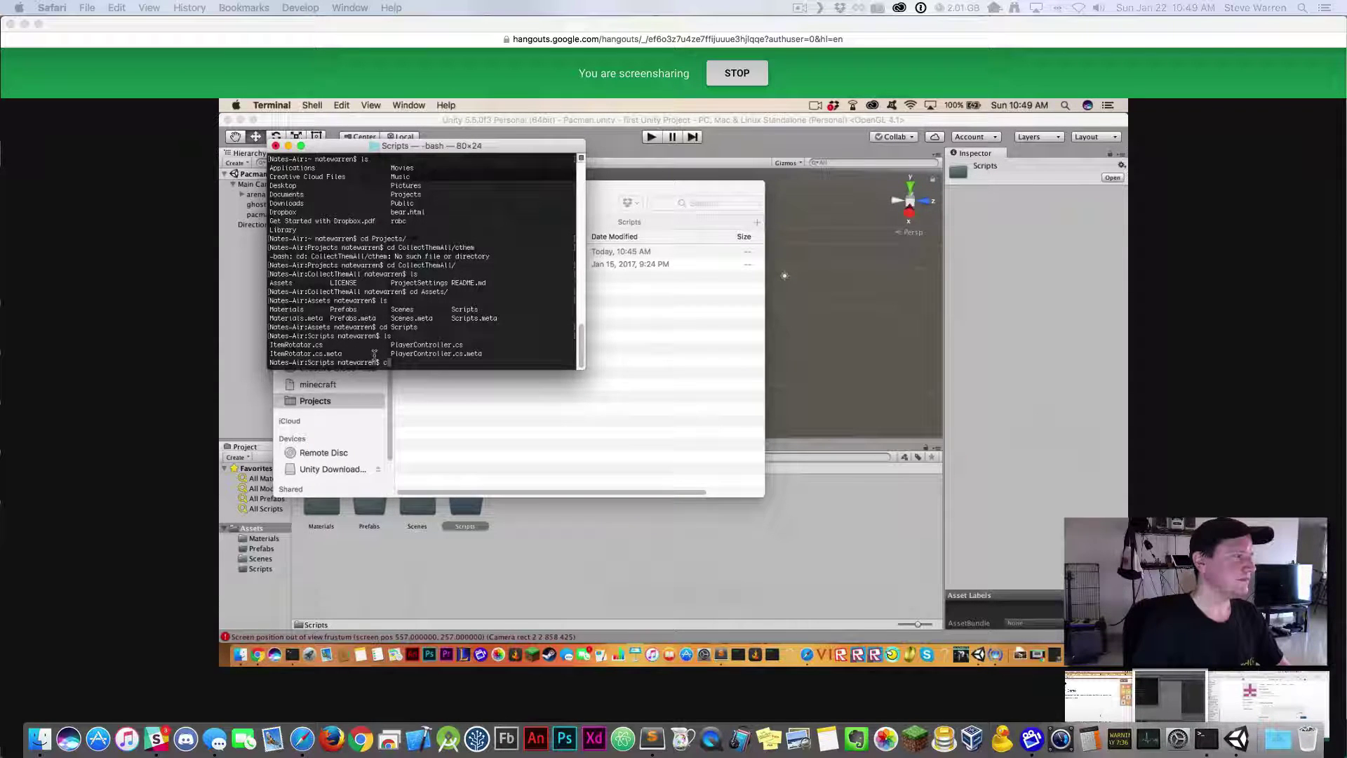
{"action": "type", "text": "at"}
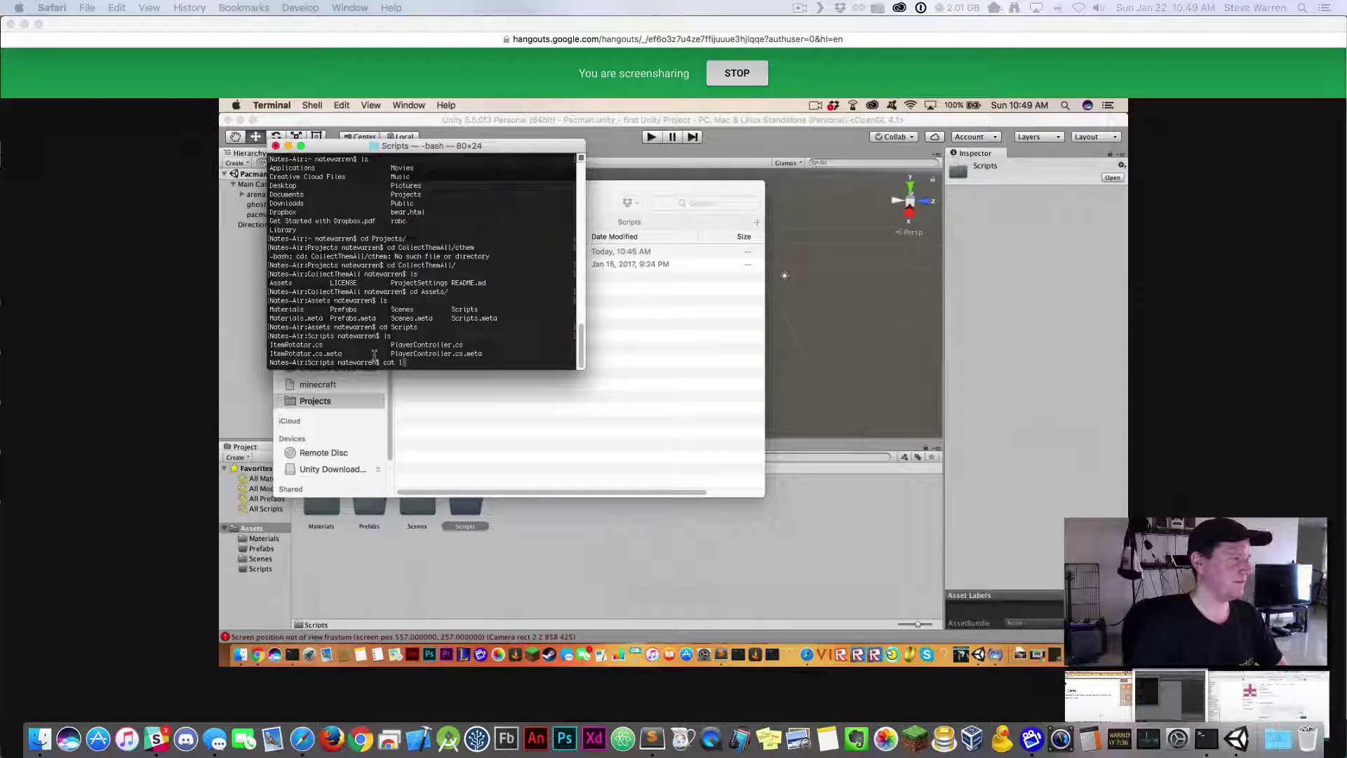
{"action": "type", "text": "I"}
{"action": "key", "text": "Tab"}
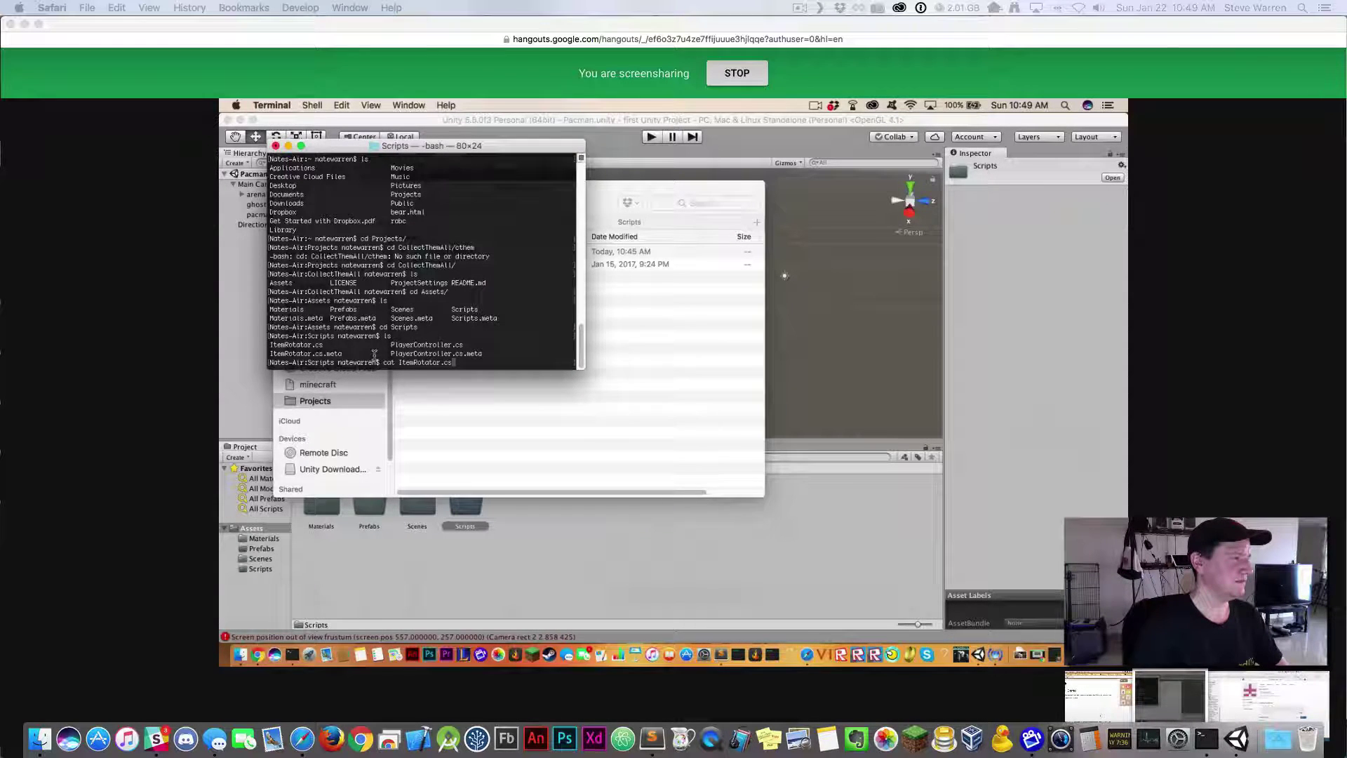
{"action": "key", "text": "Return"}
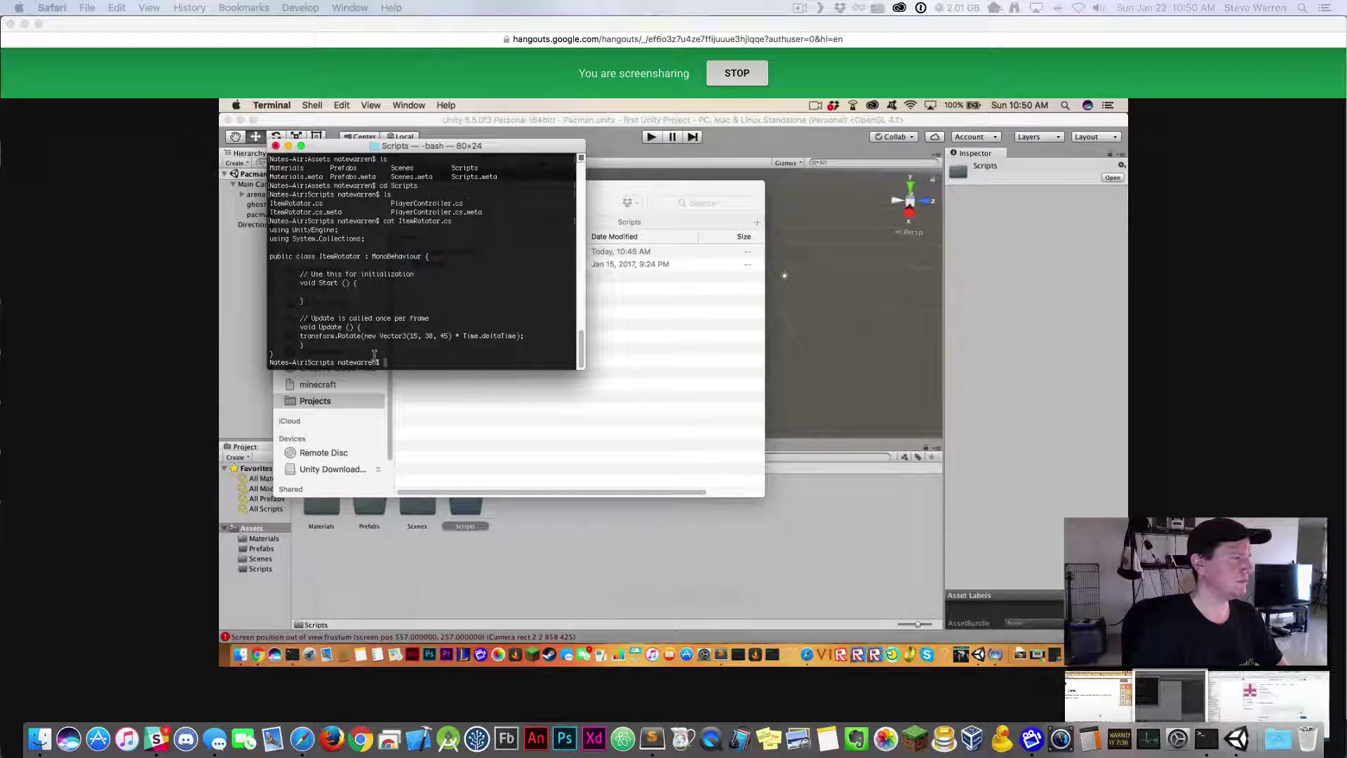
Open ItemRotator.cs in the code editor with the open command
{"action": "type", "text": "open "}
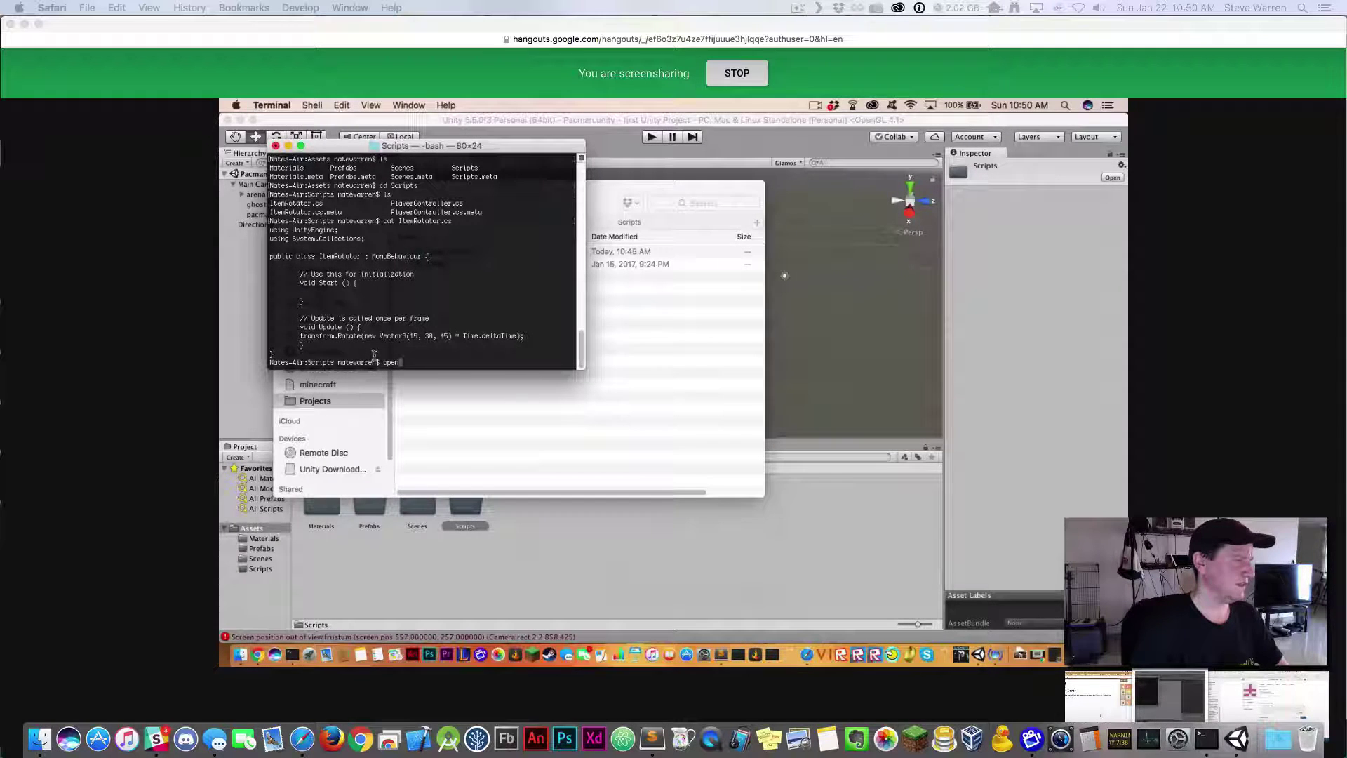
{"action": "type", "text": "I"}
{"action": "key", "text": "Tab"}
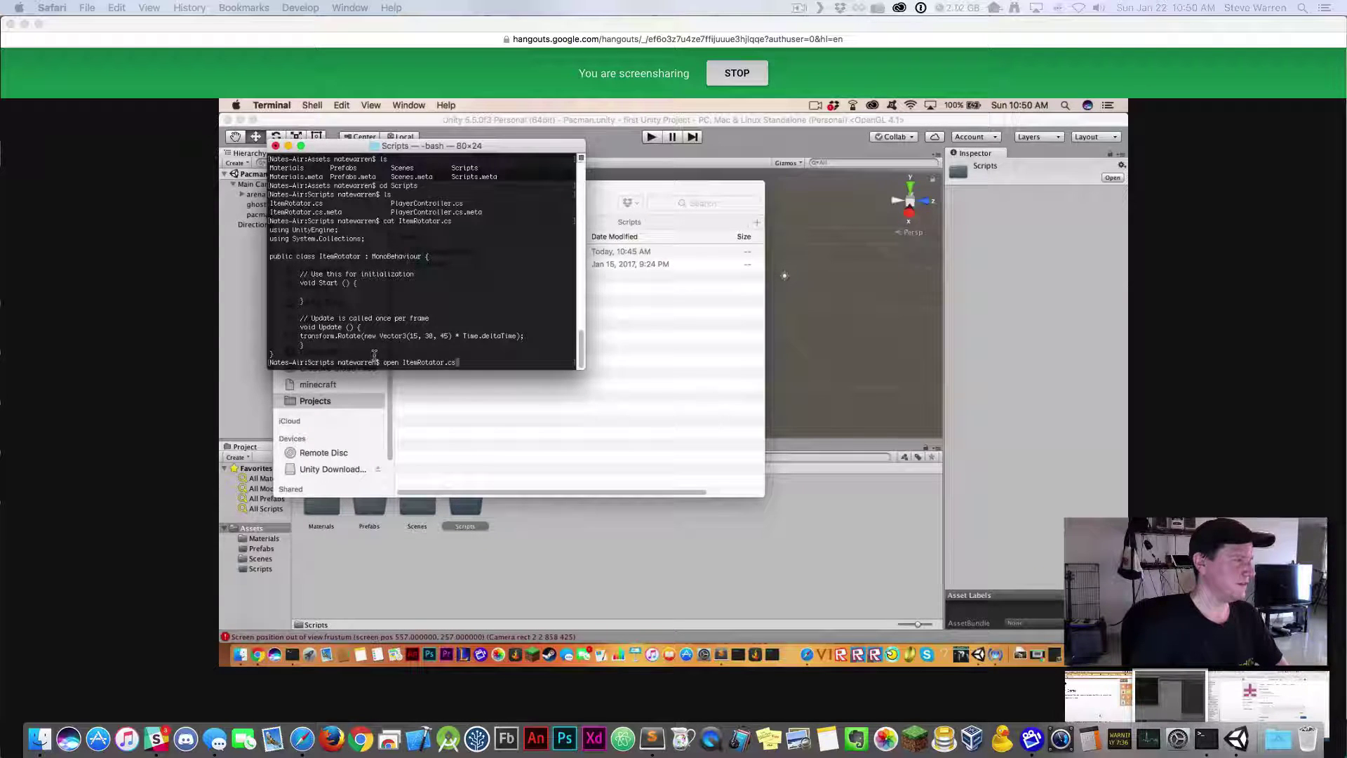
{"action": "key", "text": "Return"}
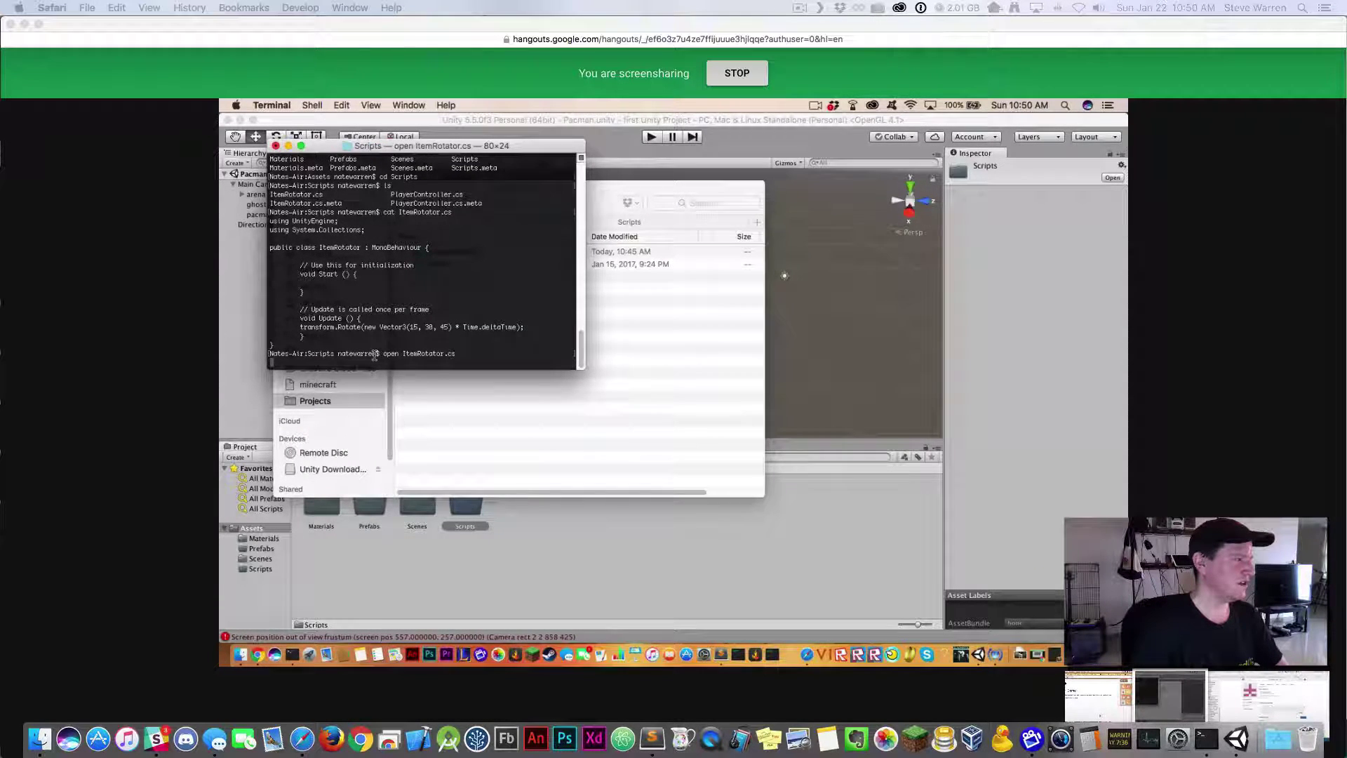
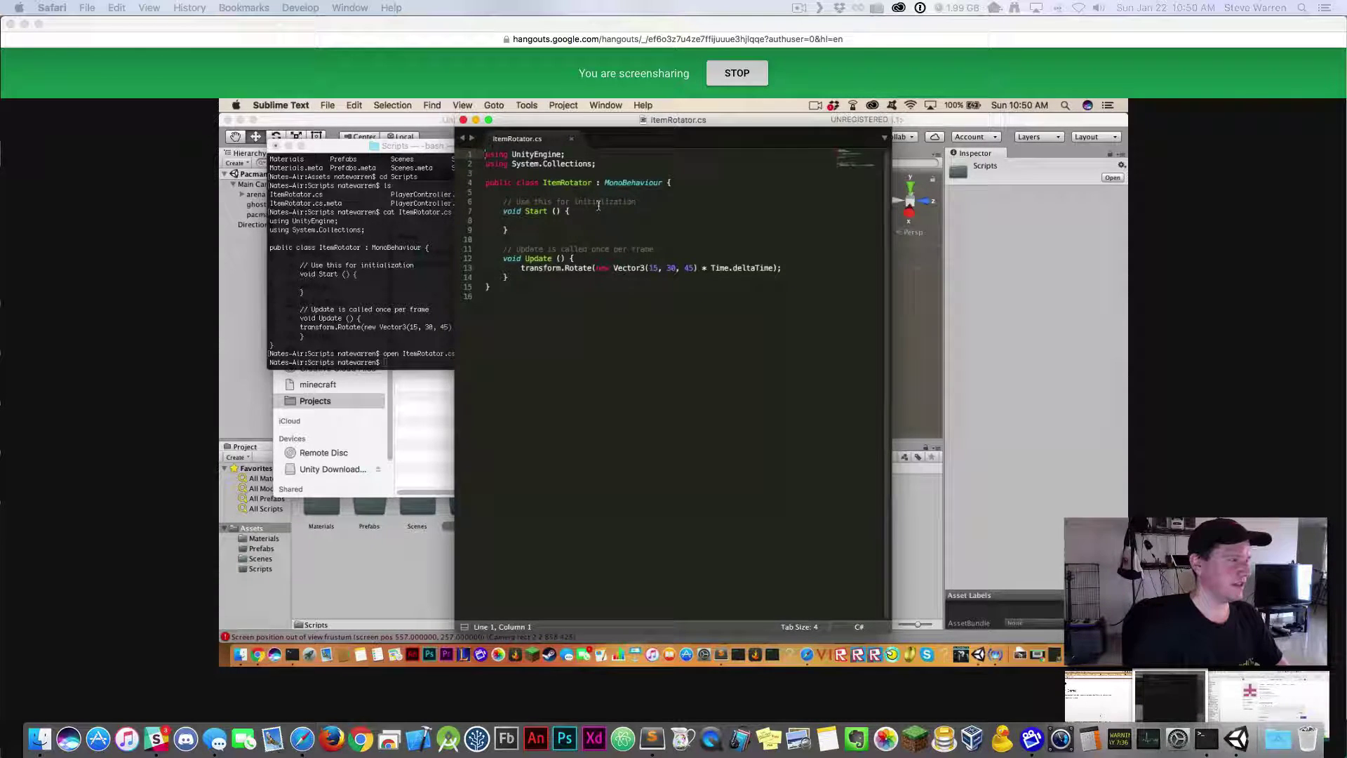
Close the ItemRotator.cs editor window and bring the Finder Projects window forward
{"action": "left_click", "coordinate": [465, 121]}
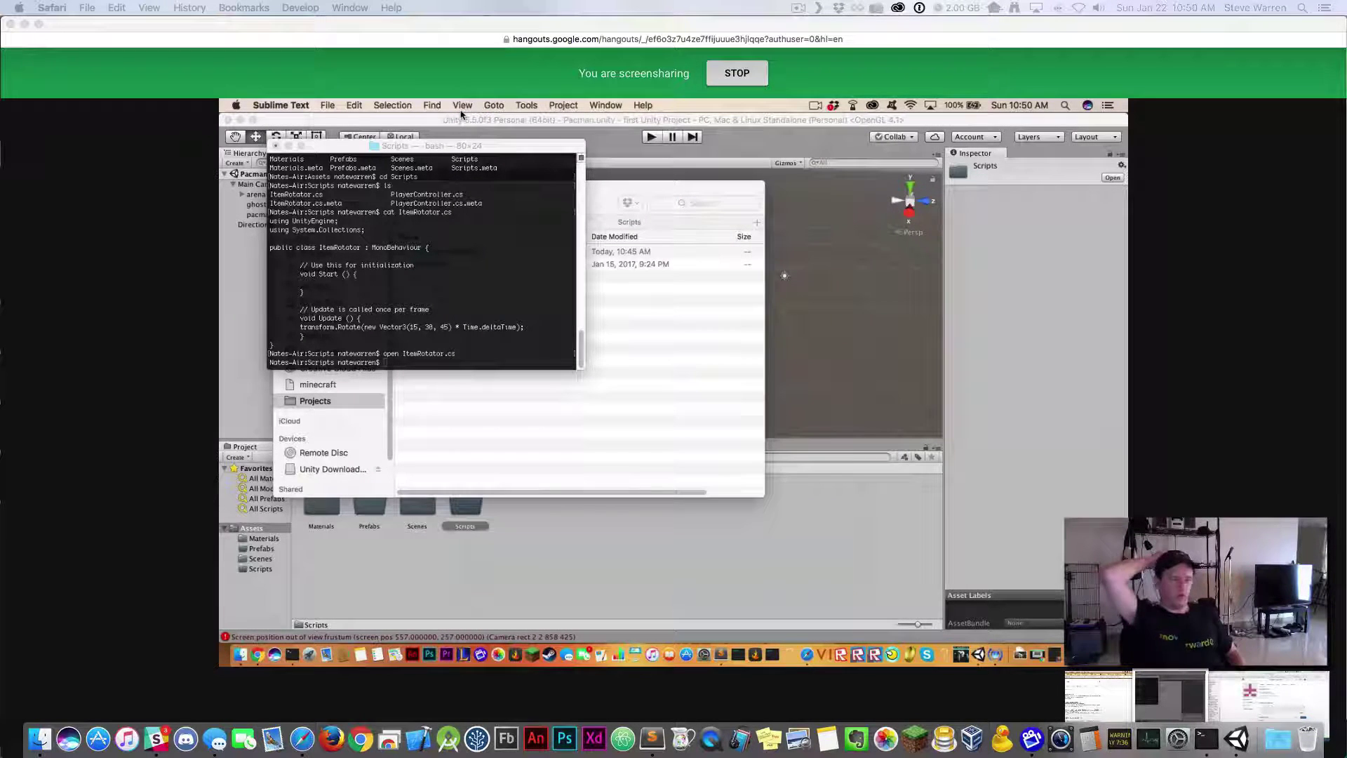
{"action": "left_click", "coordinate": [467, 453]}
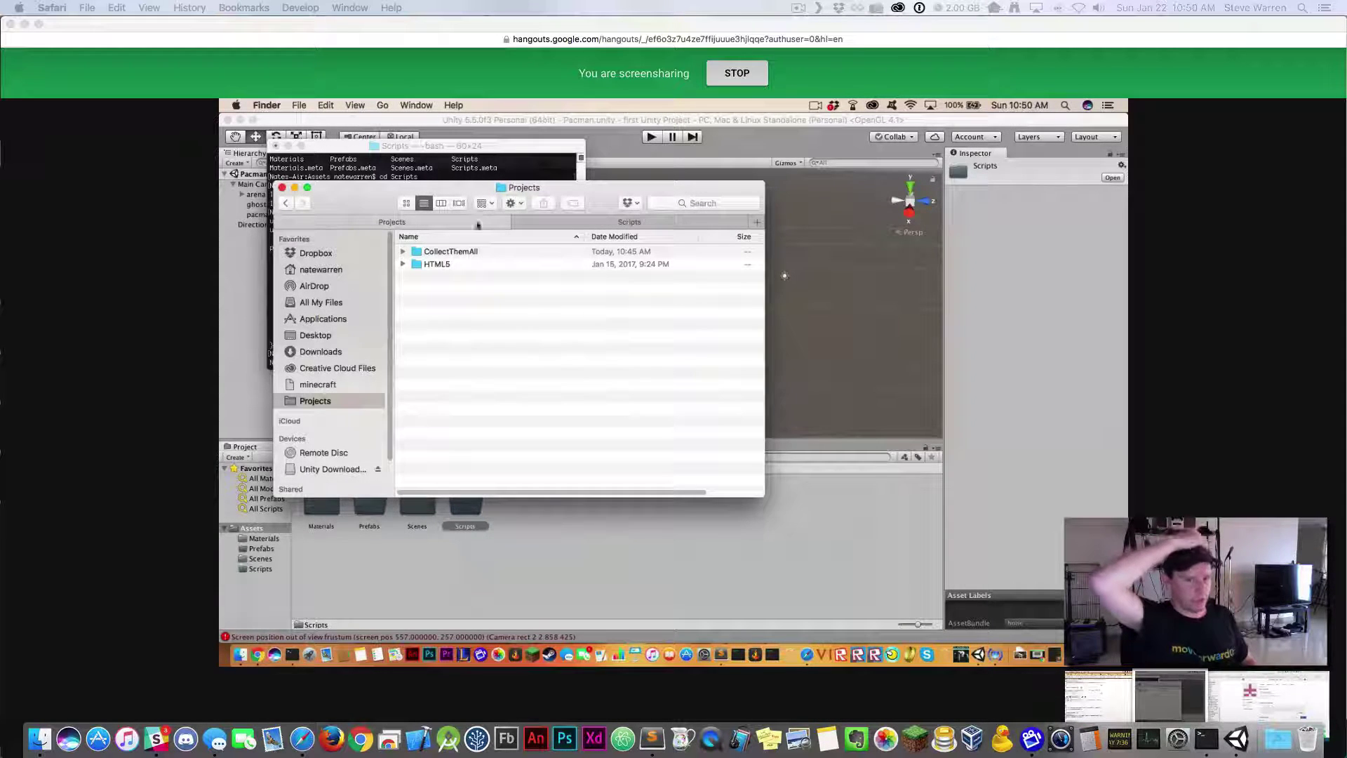
In Finder, navigate into CollectThemAll, then Assets, then the Scripts folder
{"action": "left_click", "coordinate": [463, 146]}
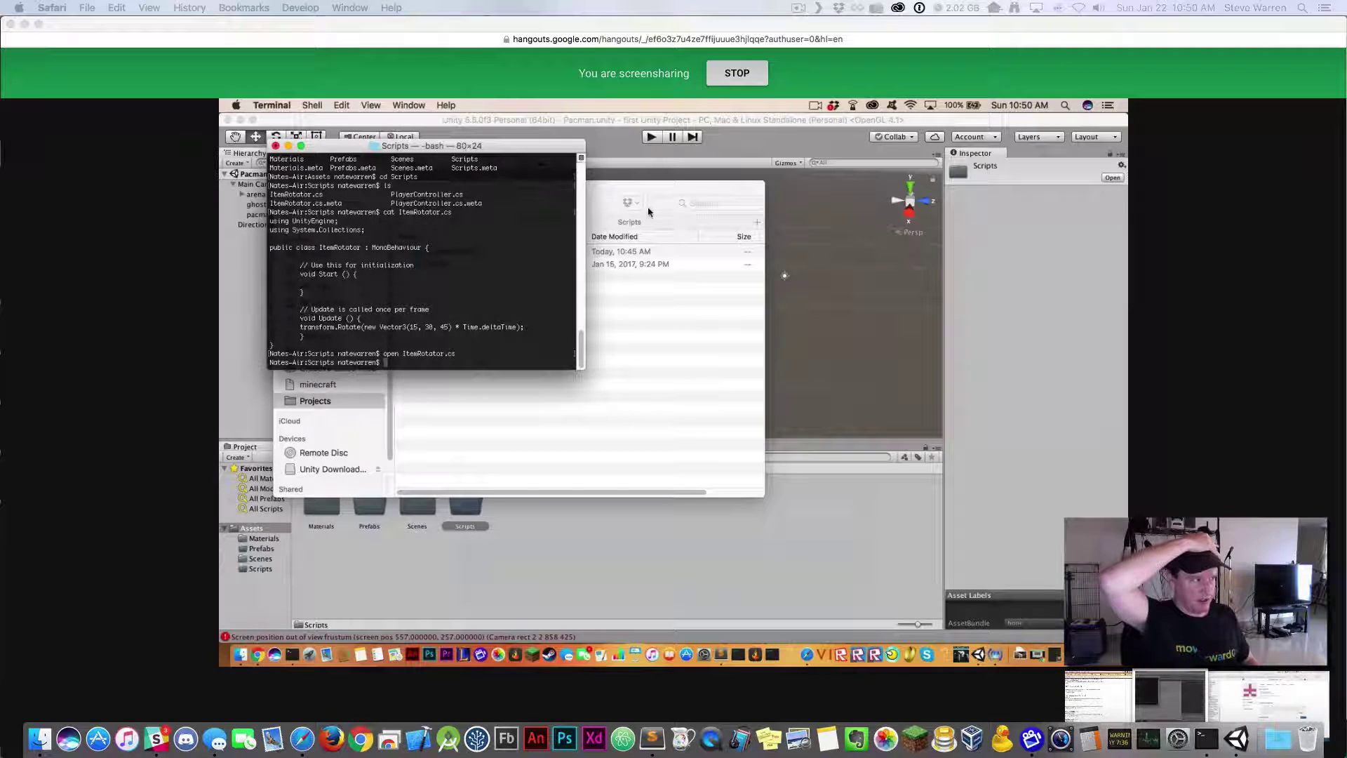
{"action": "left_click", "coordinate": [642, 315]}
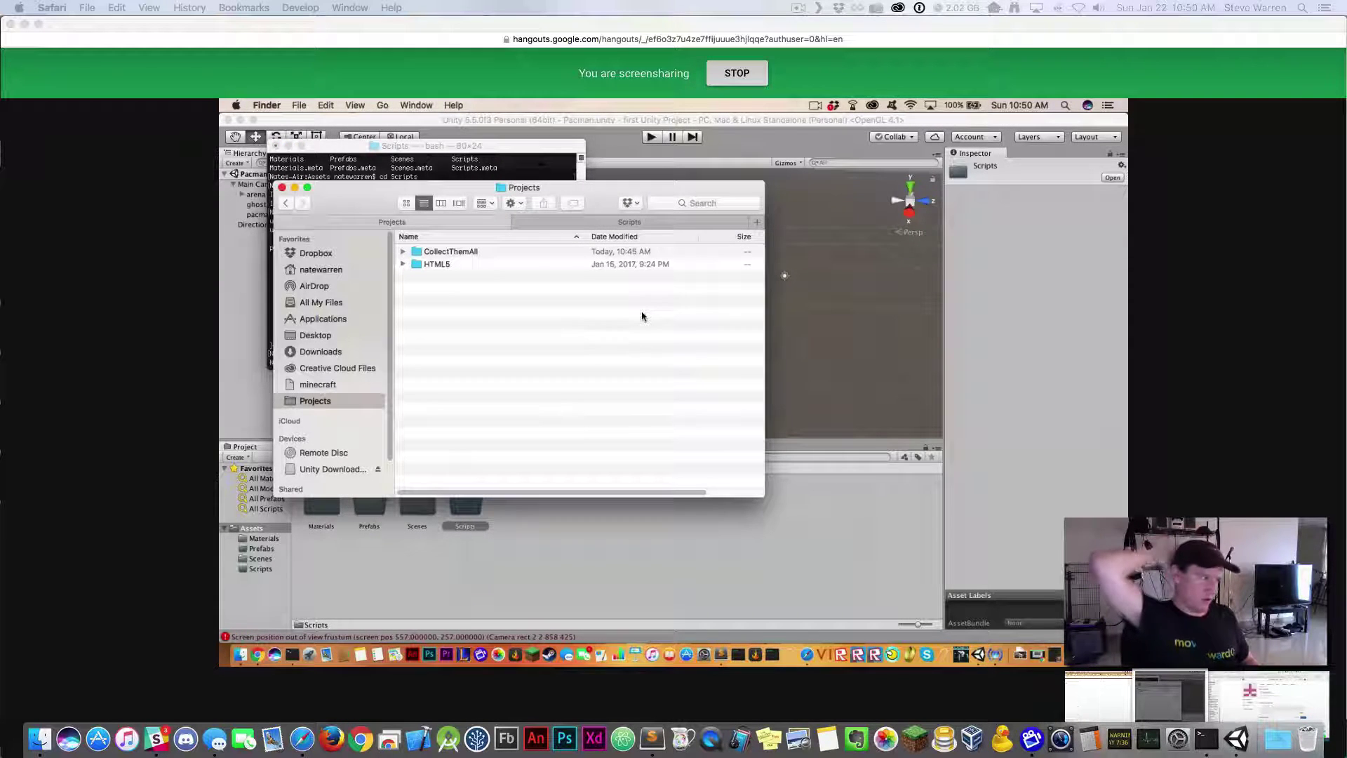
{"action": "key", "text": "XF86AudioRaiseVolume"}
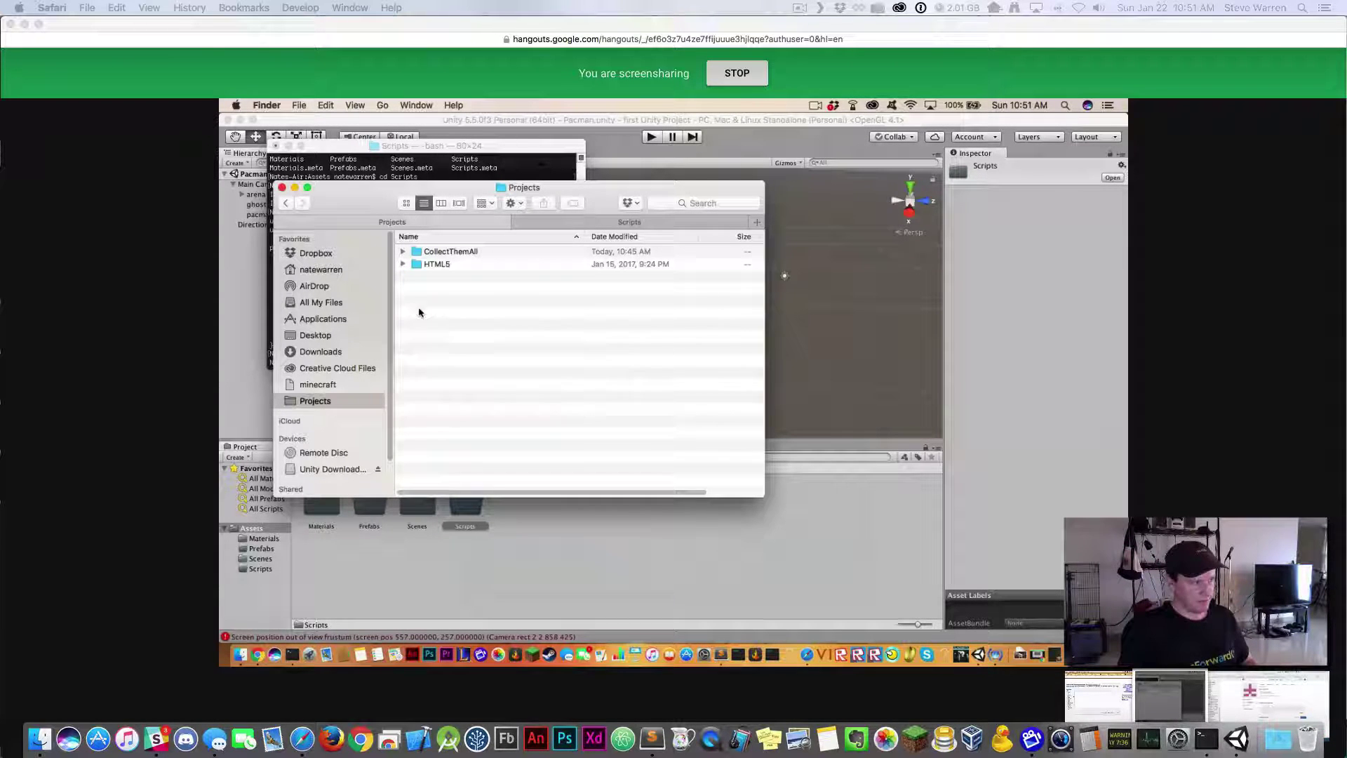
{"action": "left_click", "coordinate": [422, 252]}
{"action": "double_click", "coordinate": [422, 252]}
{"action": "double_click", "coordinate": [422, 253]}
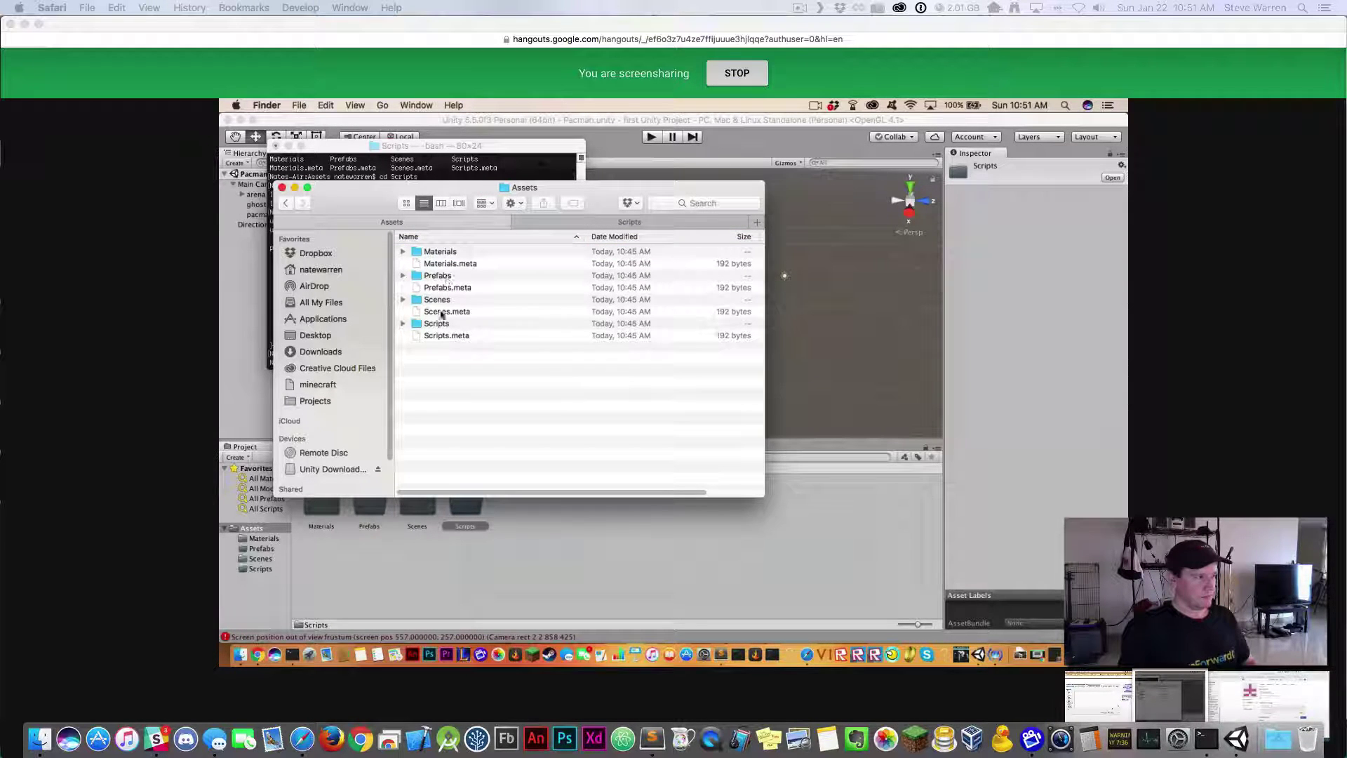
{"action": "double_click", "coordinate": [437, 323]}
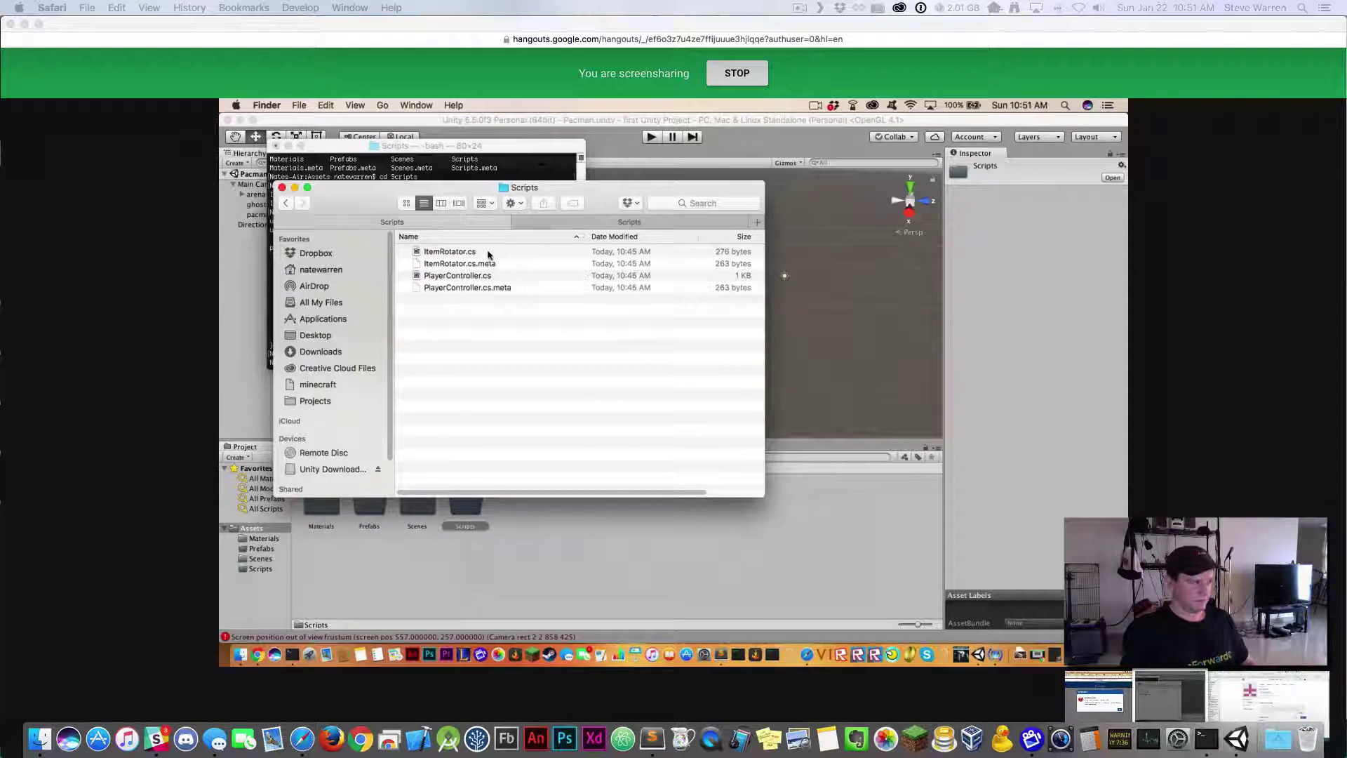
Select the four script and .meta files, then clear the selection
{"action": "left_click", "coordinate": [425, 251]}
{"action": "left_click", "coordinate": [425, 288], "text": "shift"}
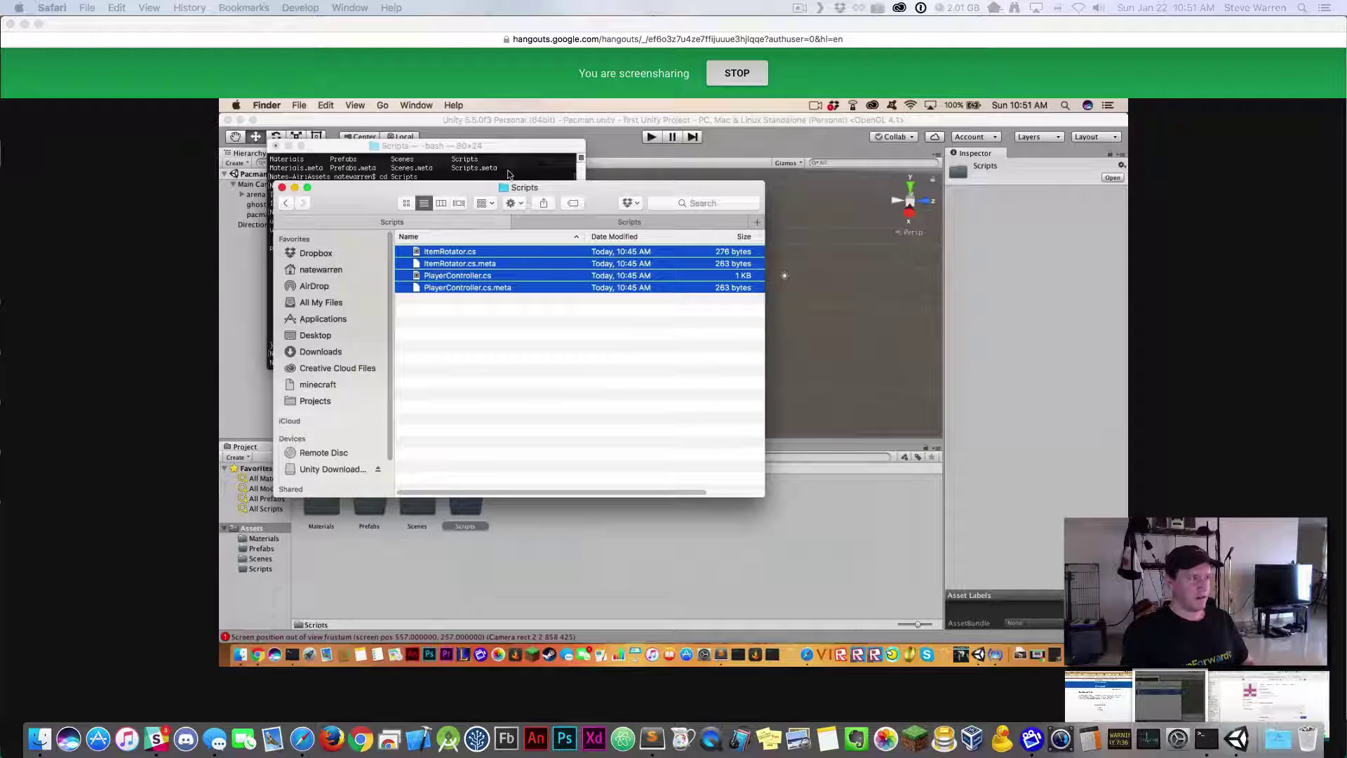
{"action": "left_click", "coordinate": [529, 310]}
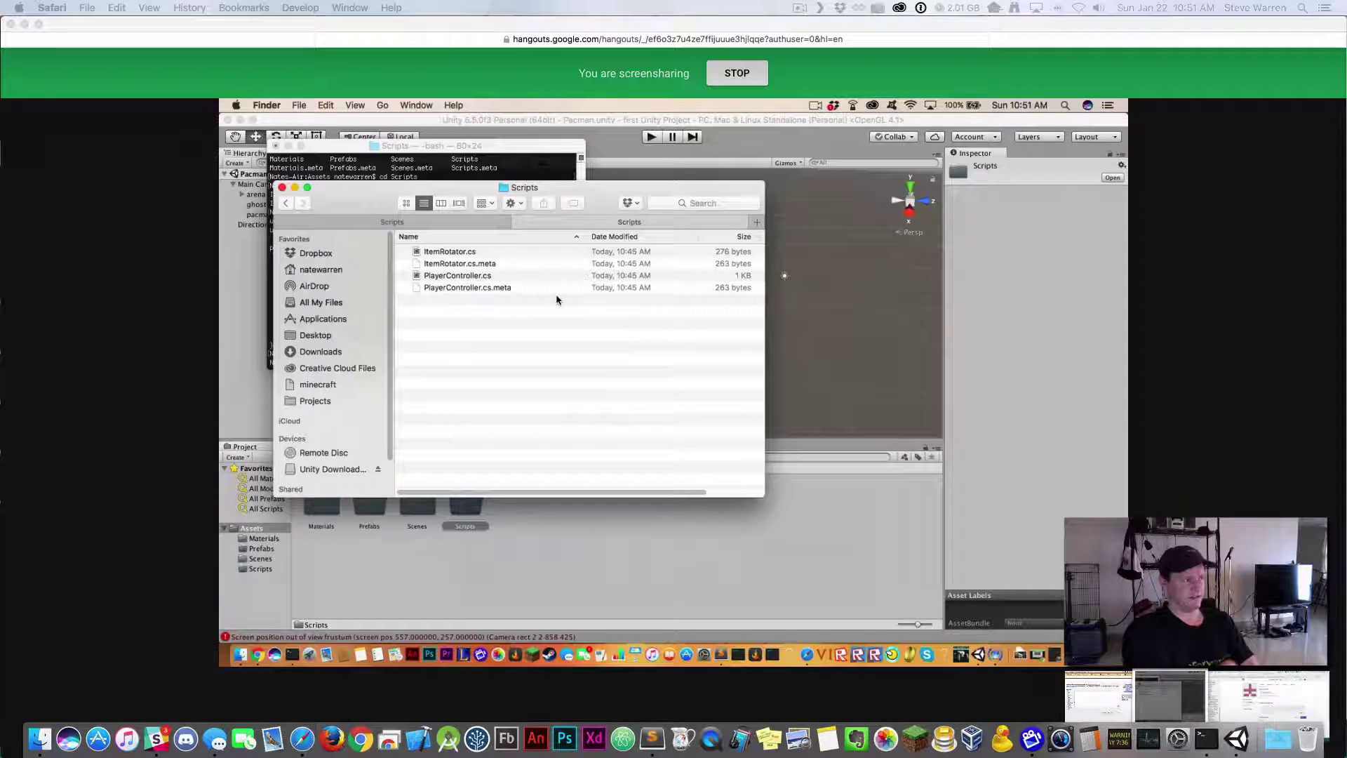
Switch to Unity, zoom the Scene view on the arena, and select the Scripts folder
{"action": "left_click", "coordinate": [905, 387]}
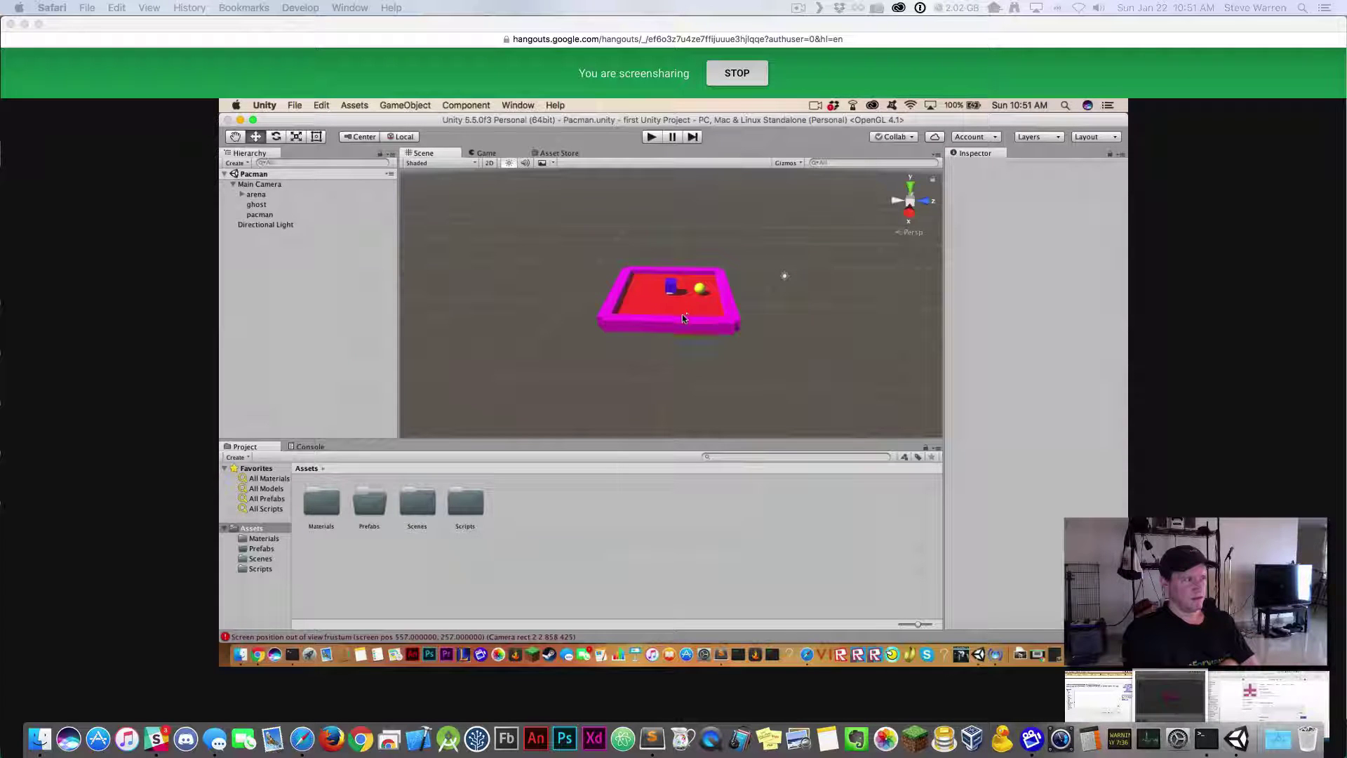
{"action": "scroll", "coordinate": [684, 316], "scroll_direction": "up", "scroll_amount": 3}
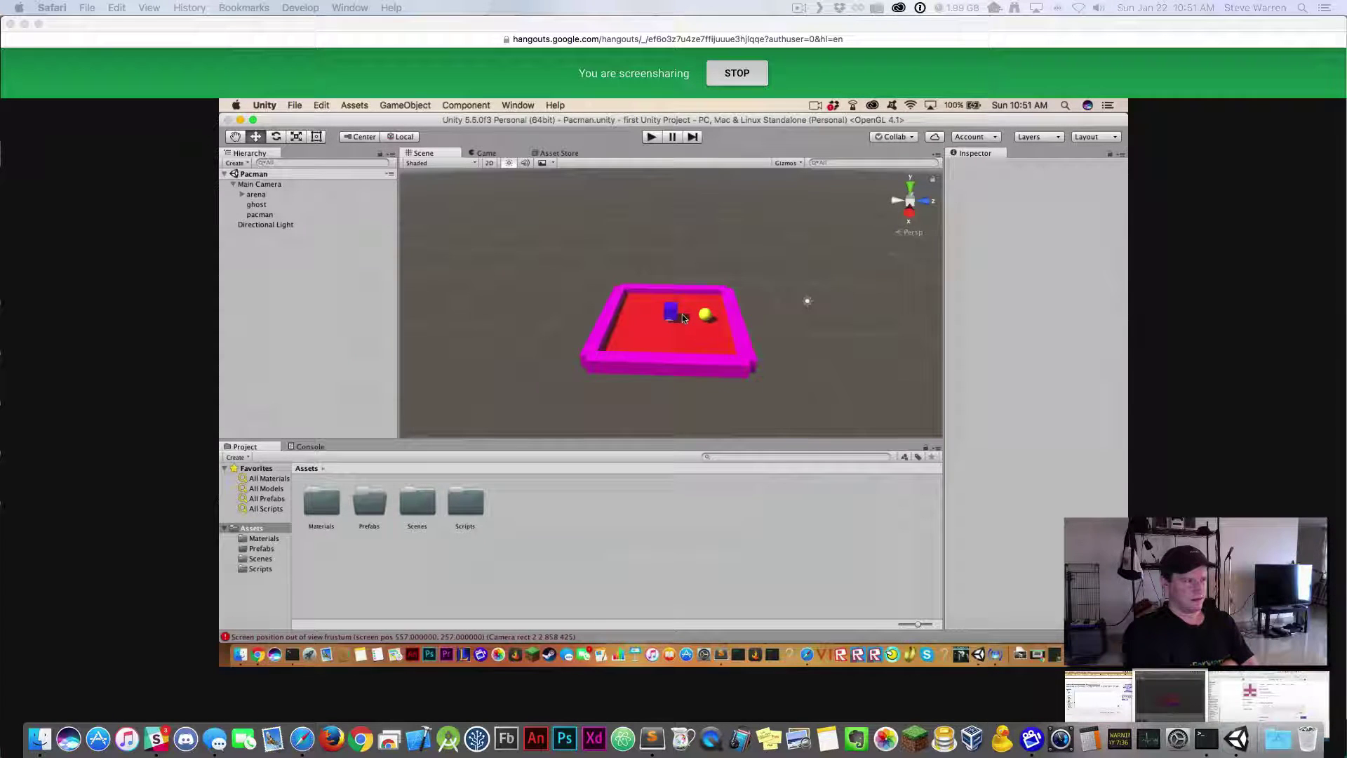
{"action": "scroll", "coordinate": [683, 318], "scroll_direction": "down", "scroll_amount": 2}
{"action": "scroll", "coordinate": [683, 318], "scroll_direction": "up", "scroll_amount": 5}
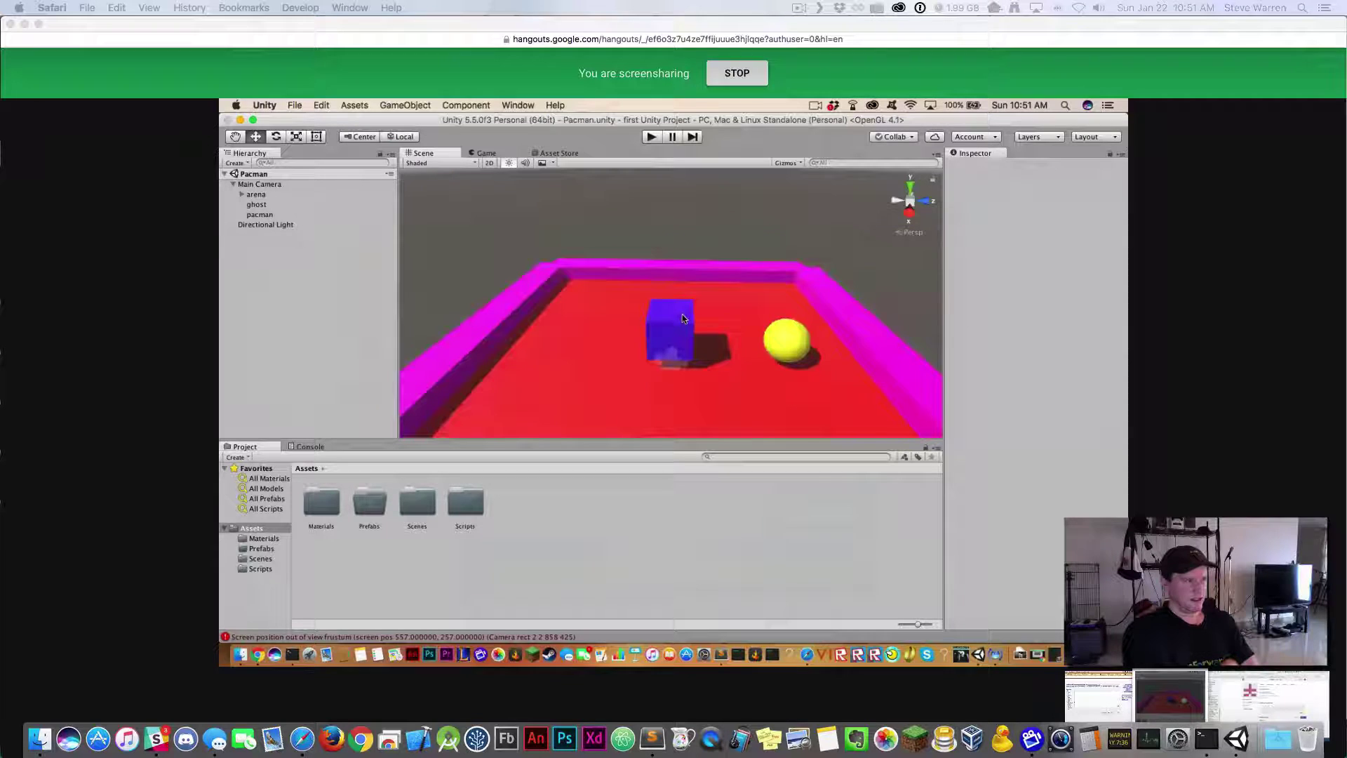
{"action": "scroll", "coordinate": [682, 318], "scroll_direction": "down", "scroll_amount": 3}
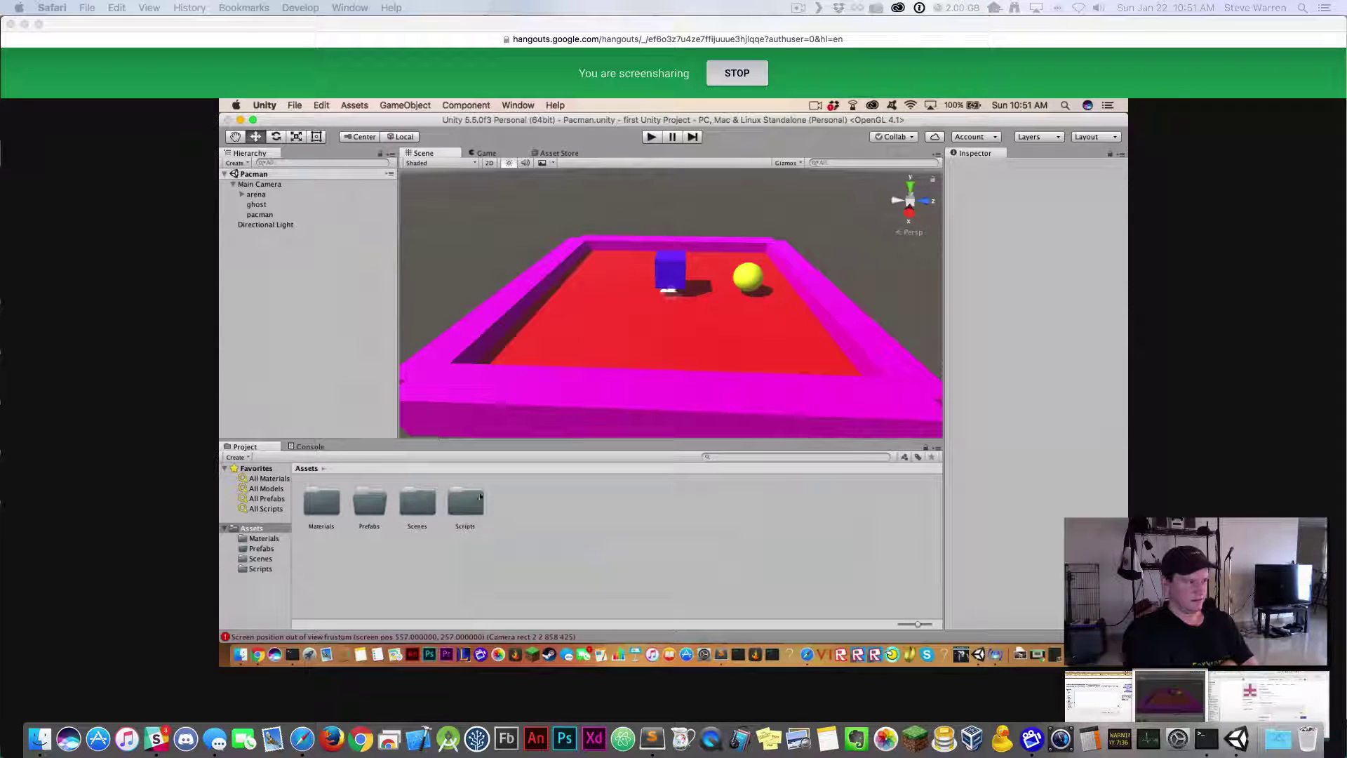
{"action": "left_click", "coordinate": [463, 509]}
Attach ItemRotator to the blue ghost cube and PlayerController to pacman, then inspect the ghost
{"action": "double_click", "coordinate": [461, 508]}
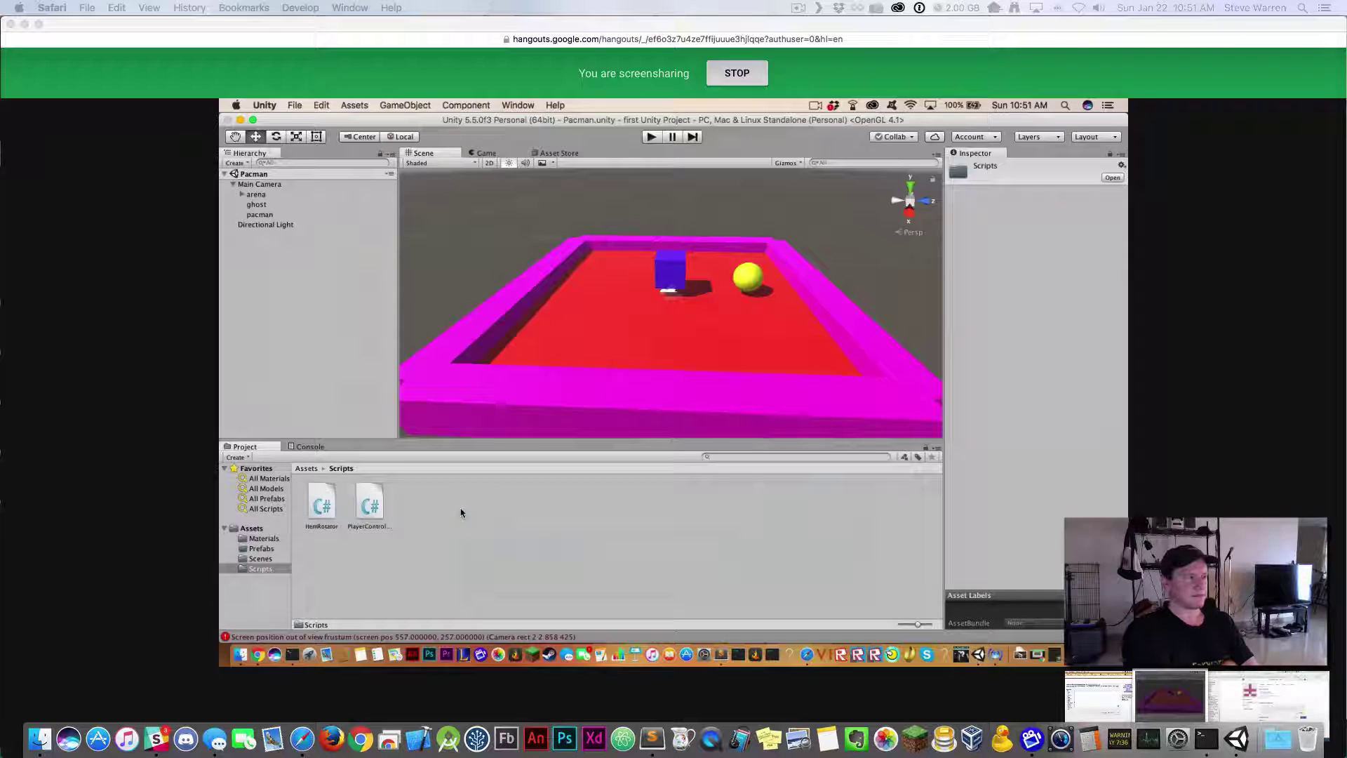
{"action": "left_click", "coordinate": [320, 509]}
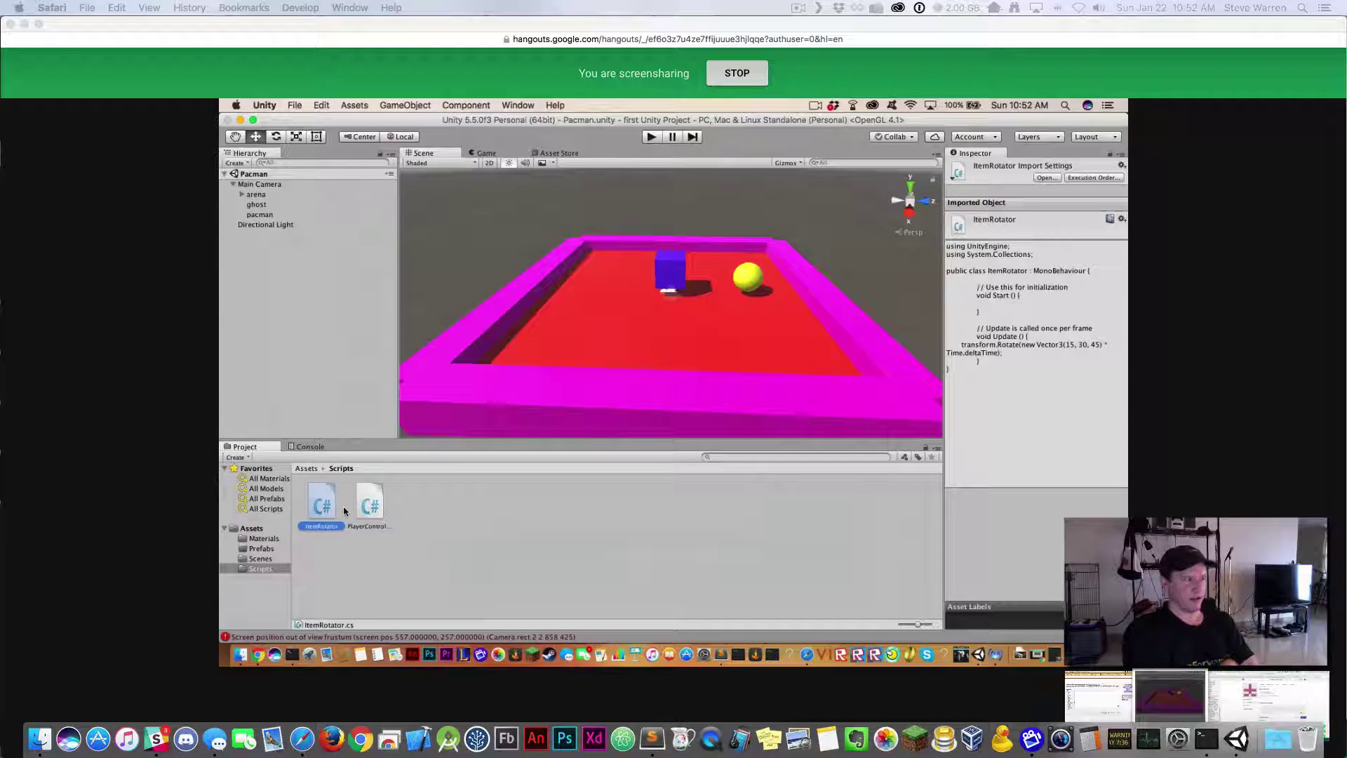
{"action": "left_click", "coordinate": [369, 507]}
{"action": "left_click_drag", "start_coordinate": [330, 506], "coordinate": [599, 326]}
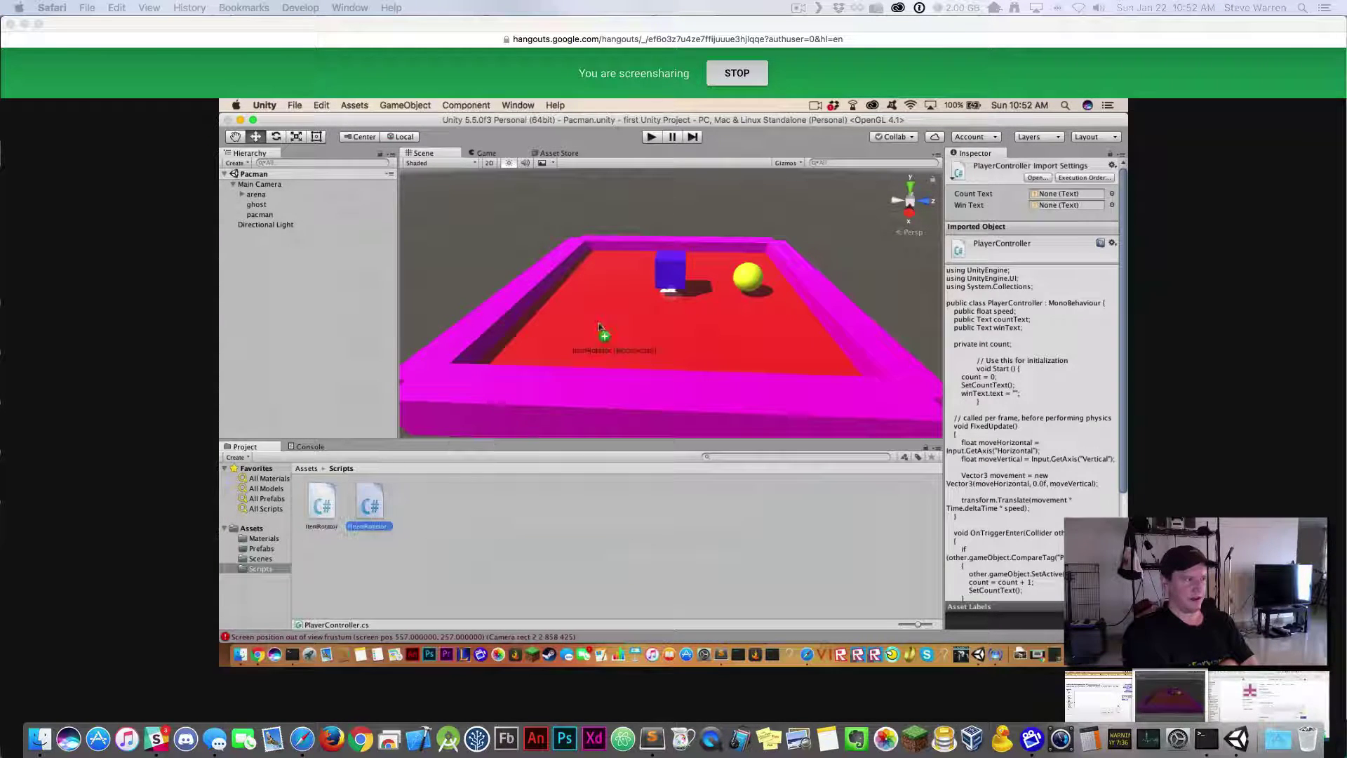
{"action": "left_click_drag", "start_coordinate": [645, 279], "coordinate": [750, 271]}
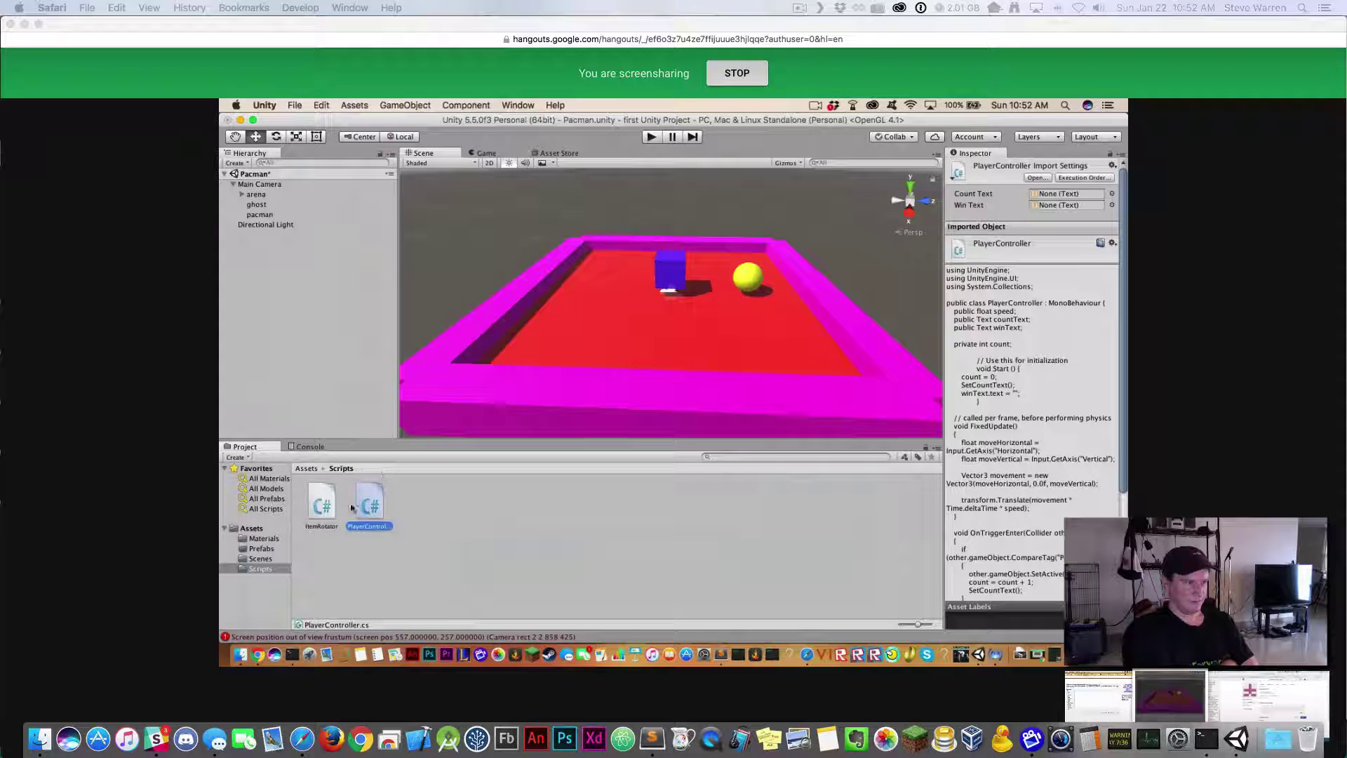
{"action": "left_click", "coordinate": [324, 509]}
{"action": "left_click_drag", "start_coordinate": [324, 509], "coordinate": [695, 291]}
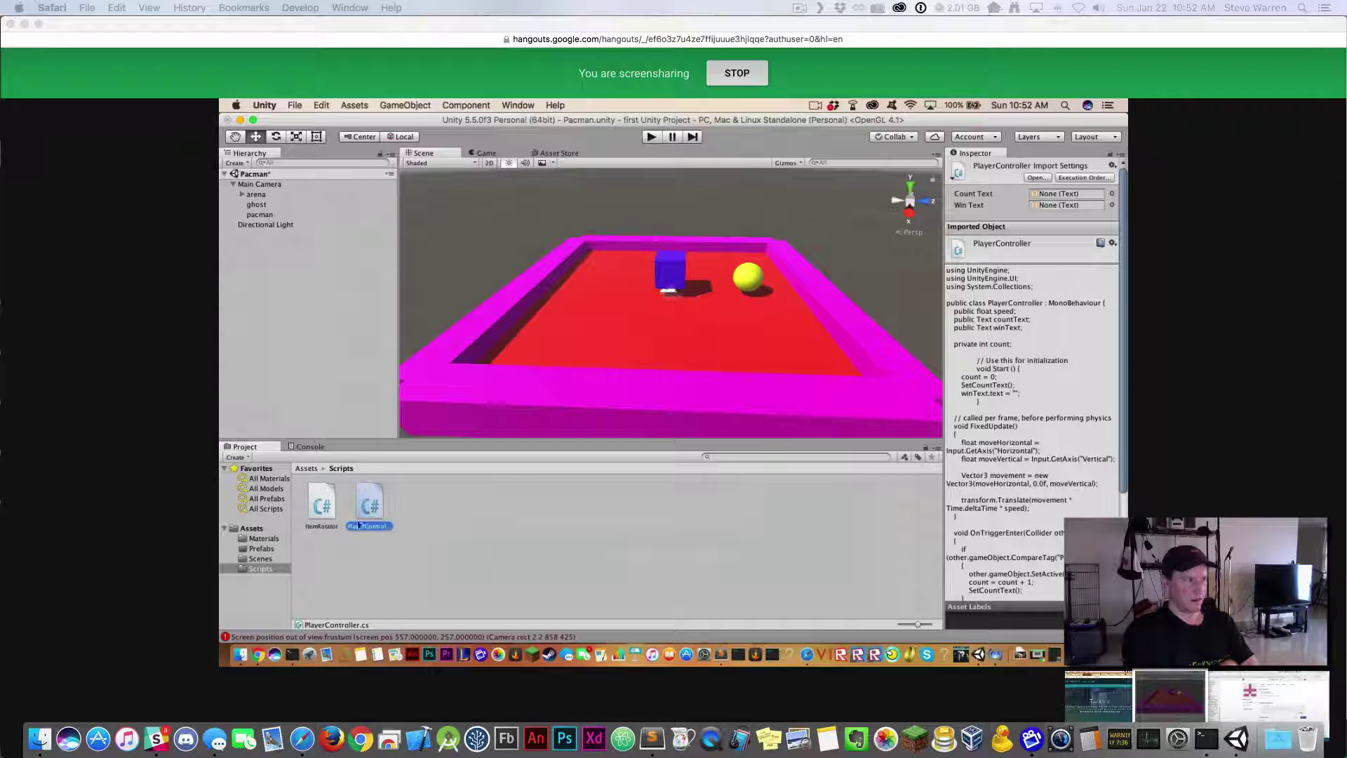
{"action": "left_click_drag", "start_coordinate": [372, 510], "coordinate": [742, 277]}
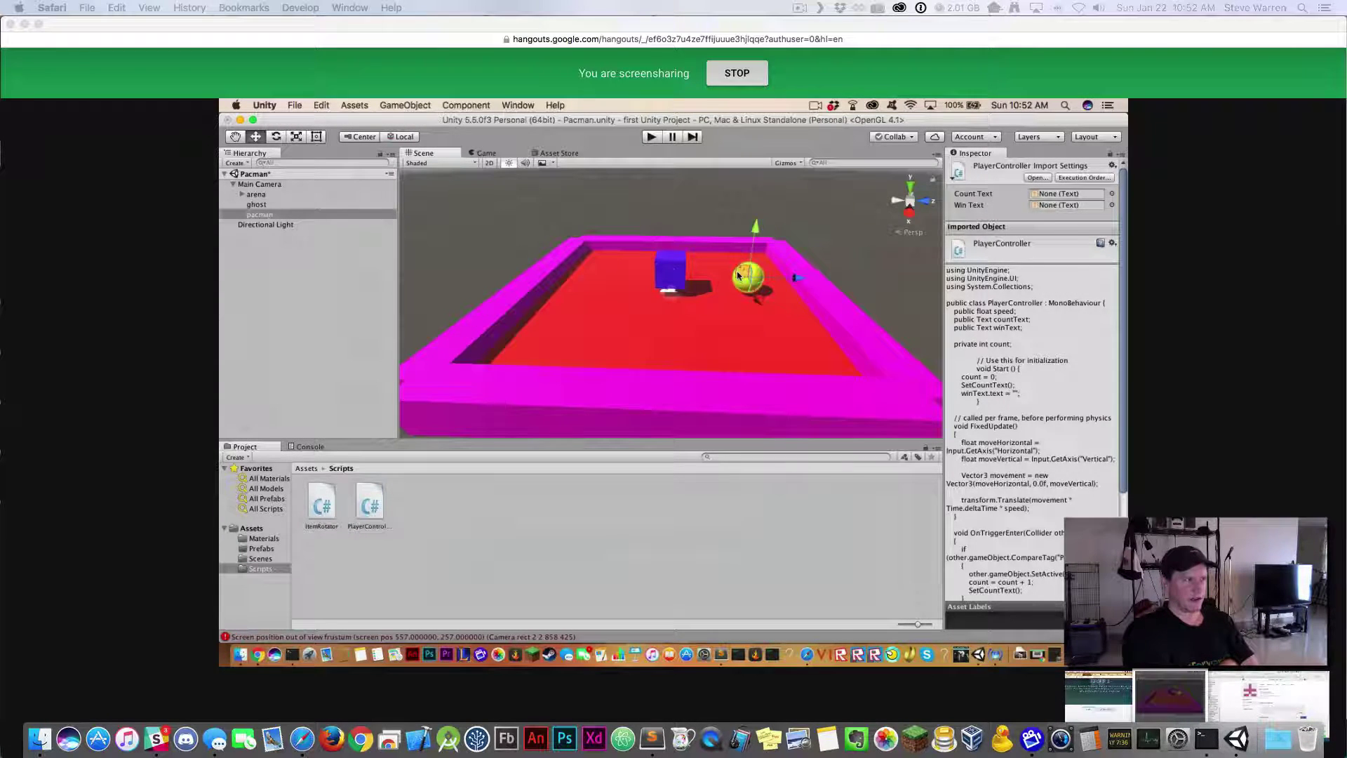
{"action": "left_click", "coordinate": [671, 271]}
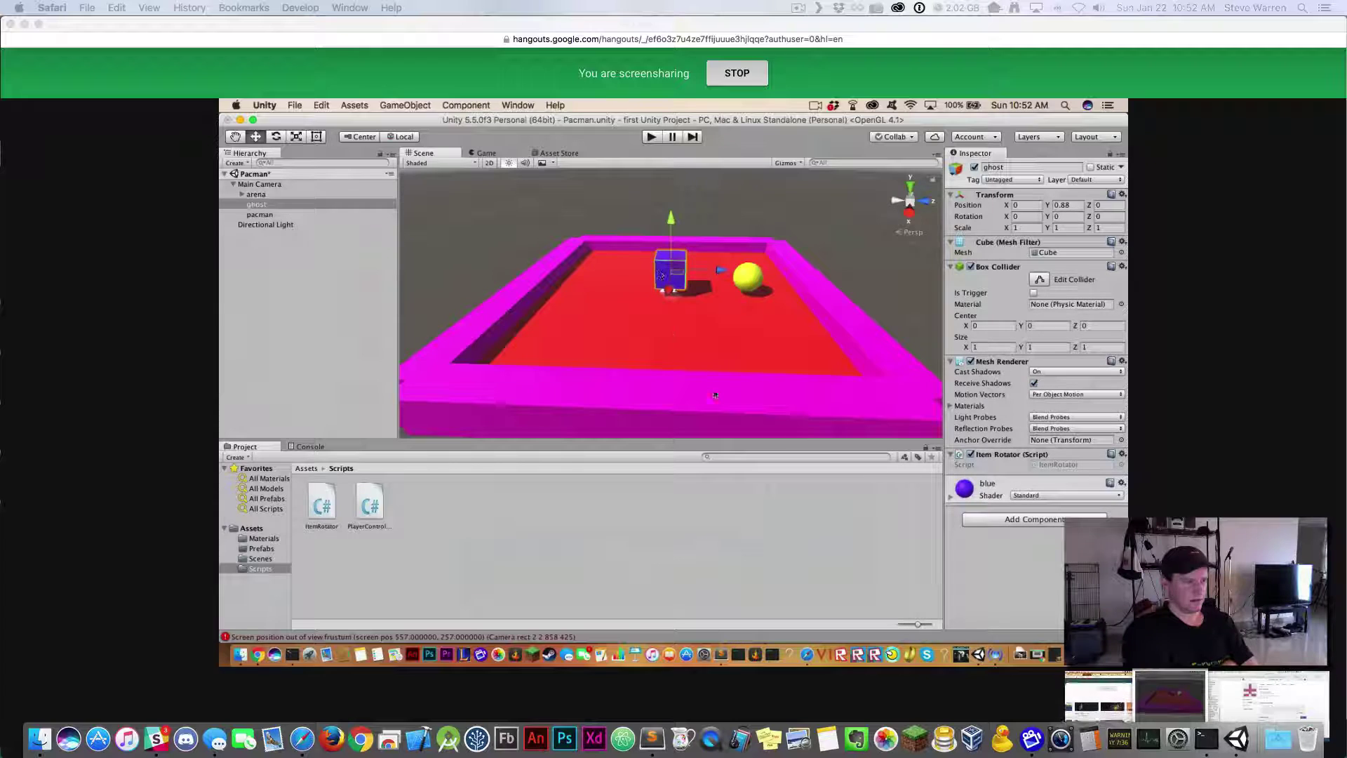